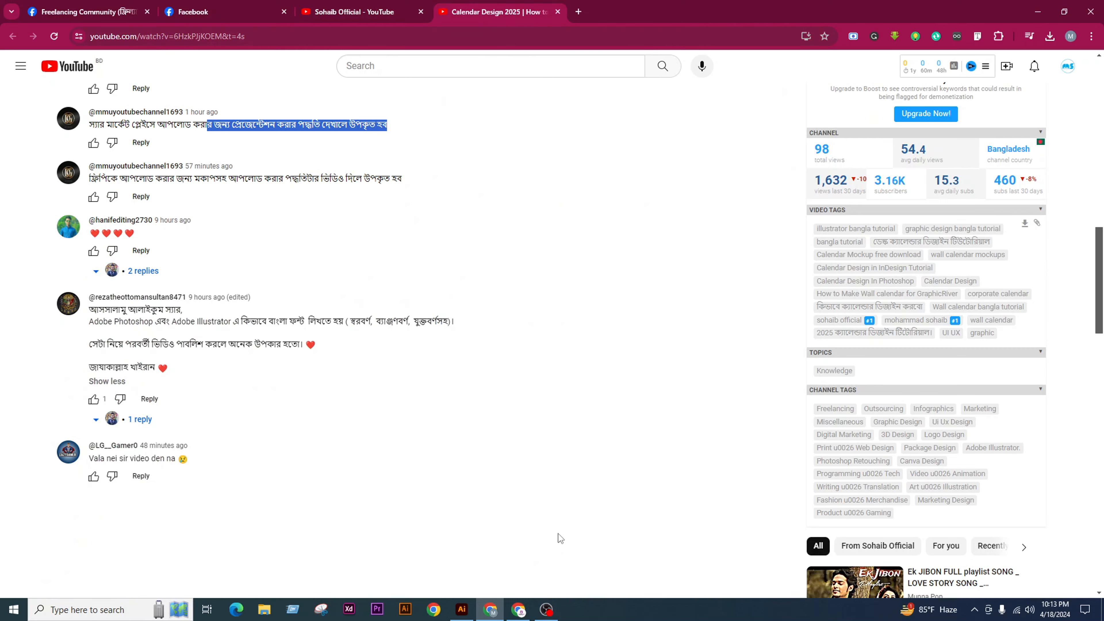
Examine the viewer comments under the Calendar Design 2025 video, especially the request about writing Bangla fonts in Photoshop and Illustrator
scroll(531, 482, up, 15)
scroll(557, 531, down, 12)
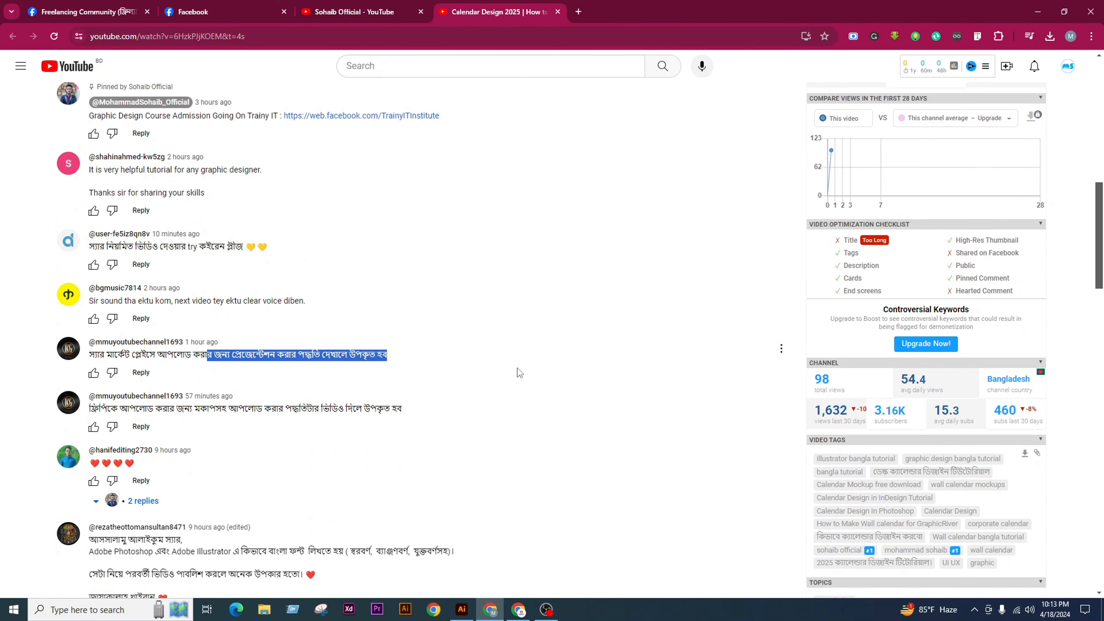
scroll(513, 368, down, 1)
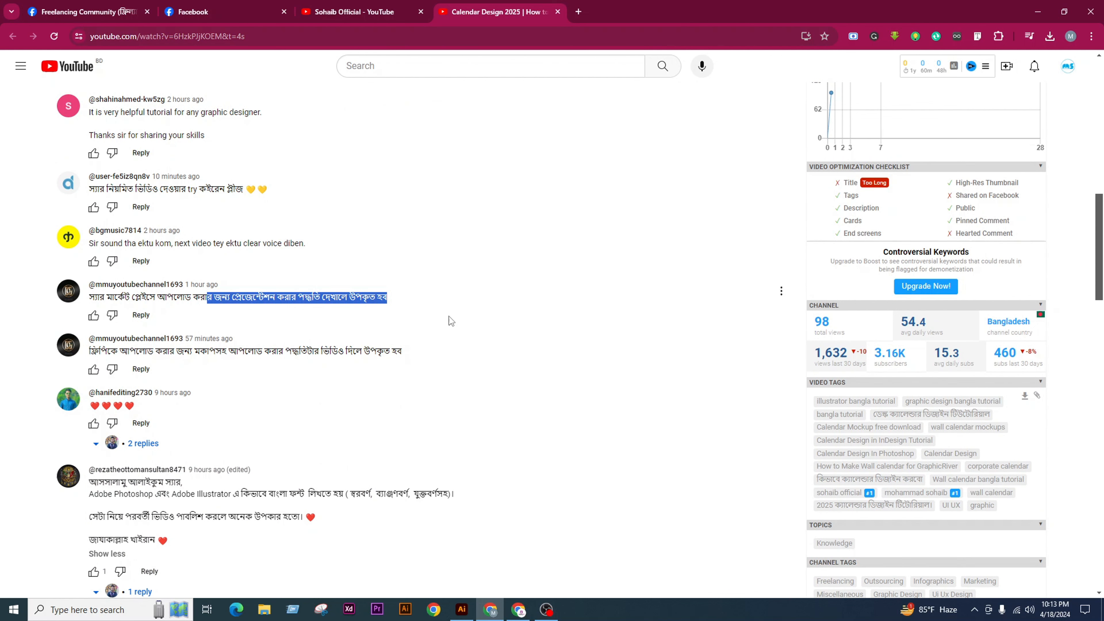
scroll(448, 315, down, 3)
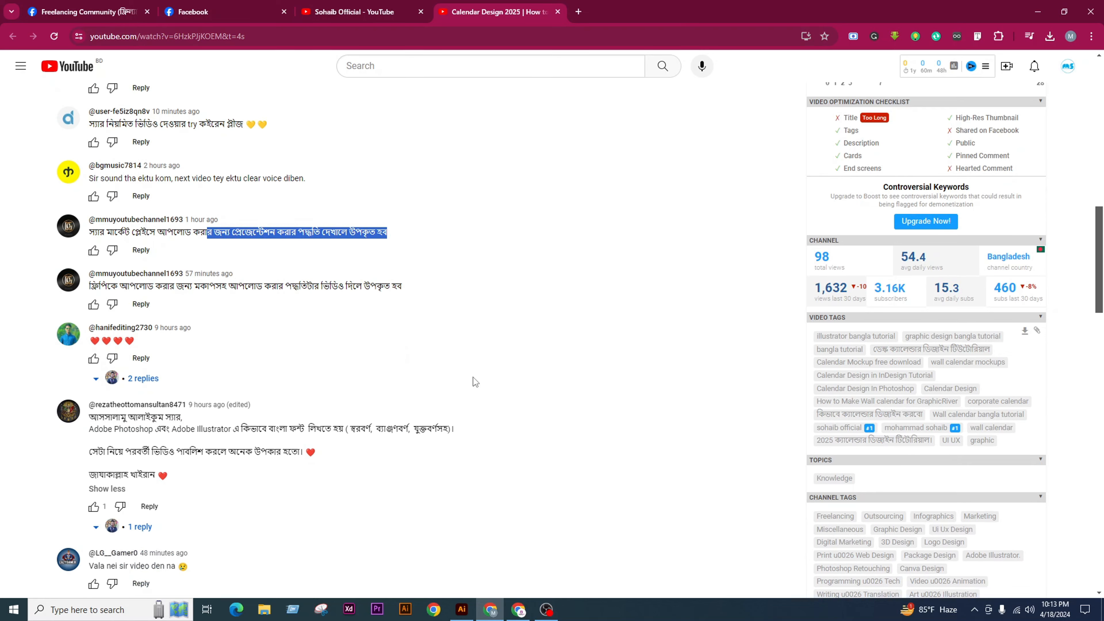
scroll(493, 361, down, 1)
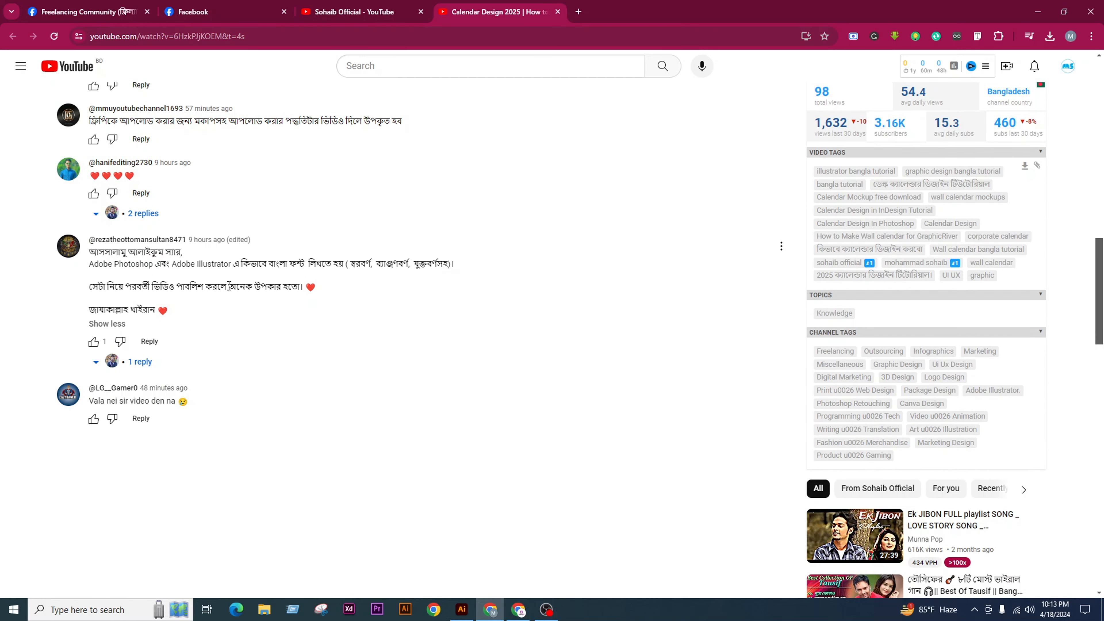
drag(246, 269, 464, 281)
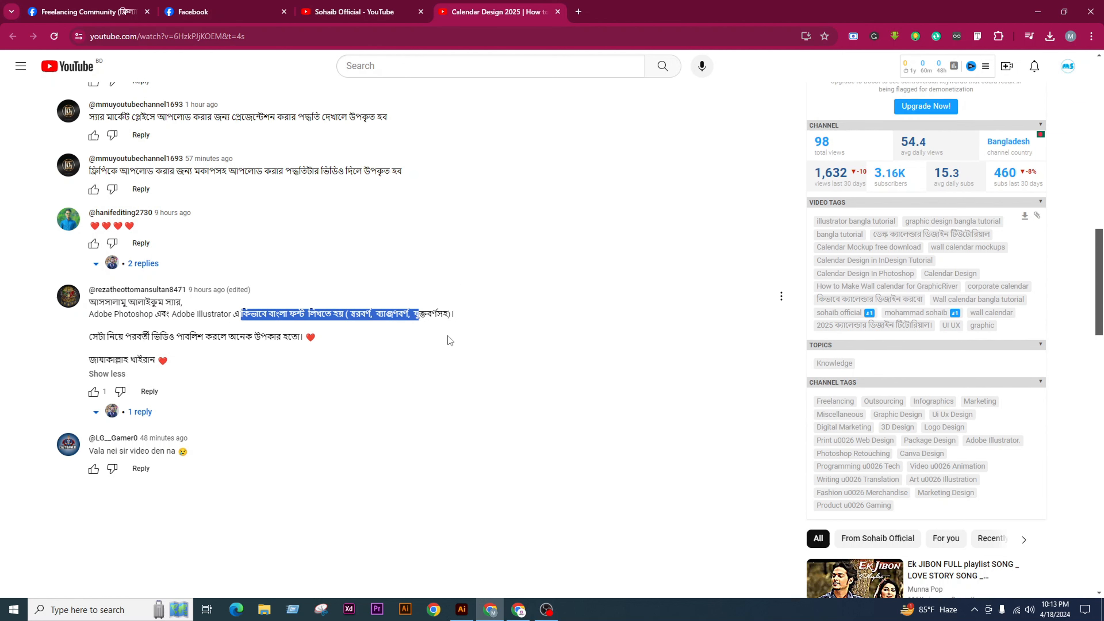
scroll(470, 395, up, 10)
scroll(548, 534, up, 8)
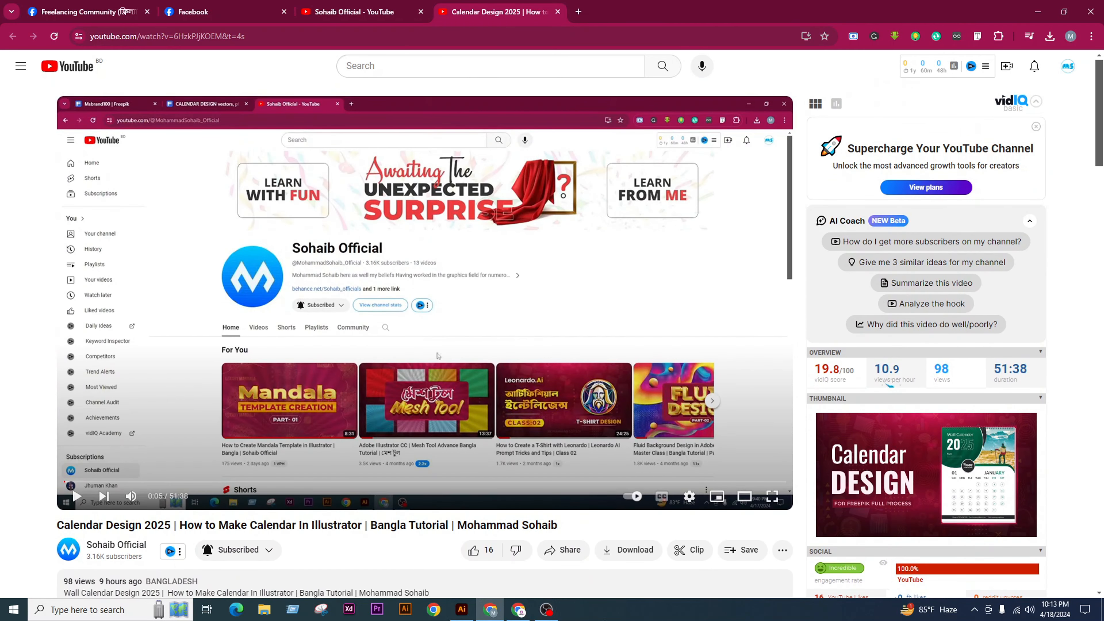
click(370, 13)
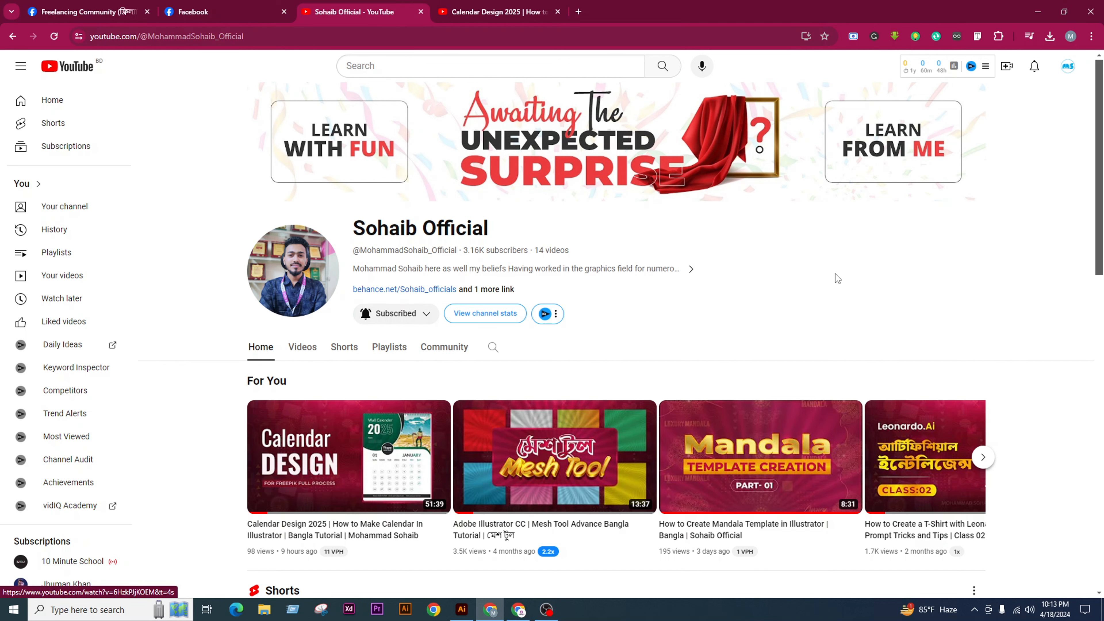
Switch to Illustrator and create a new document from the Web-Large preset, 1920 x 1080 px
click(462, 609)
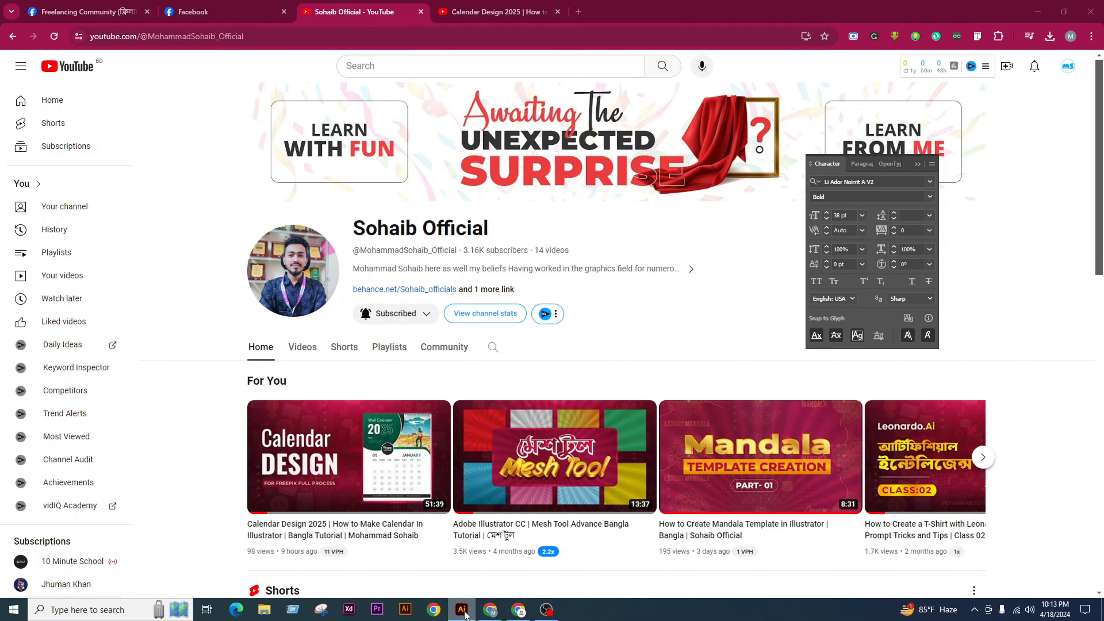
click(918, 164)
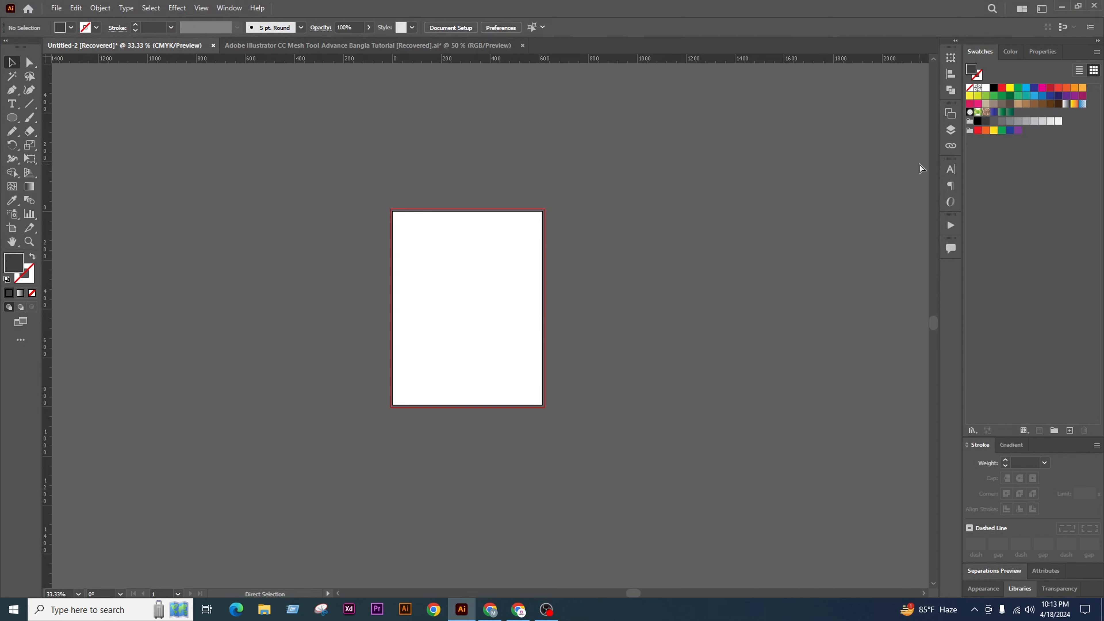
key(ctrl+n)
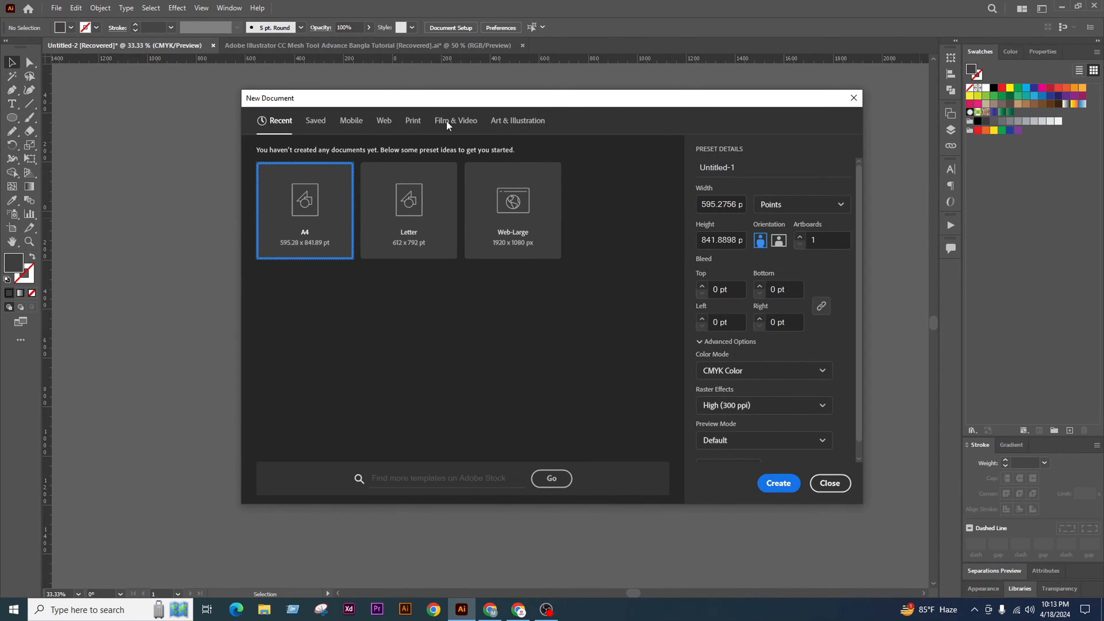
click(387, 125)
click(398, 241)
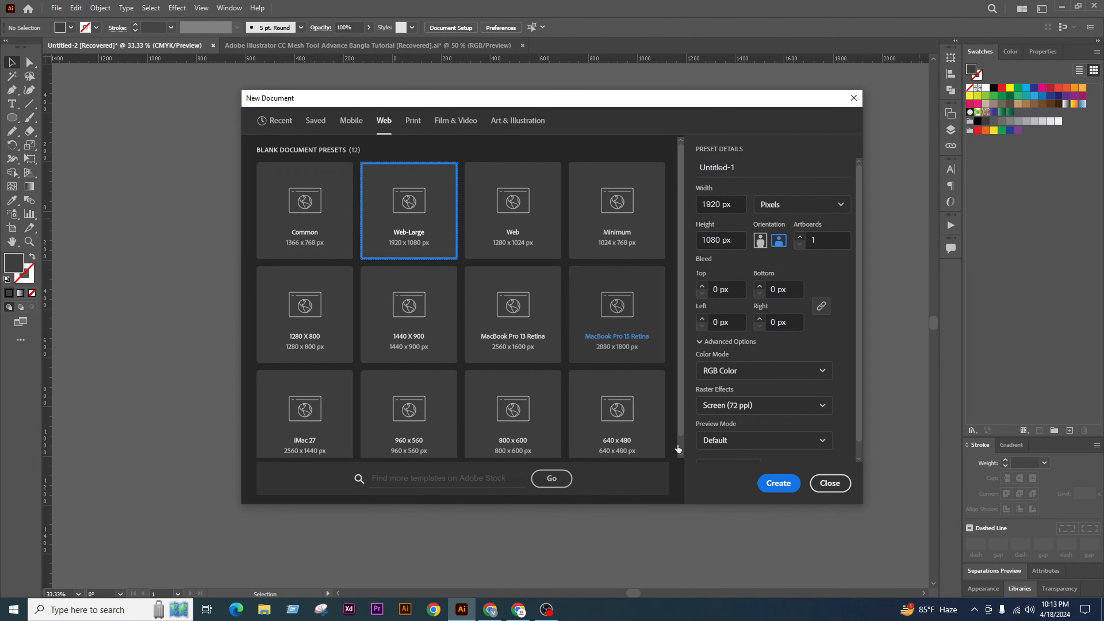
click(767, 491)
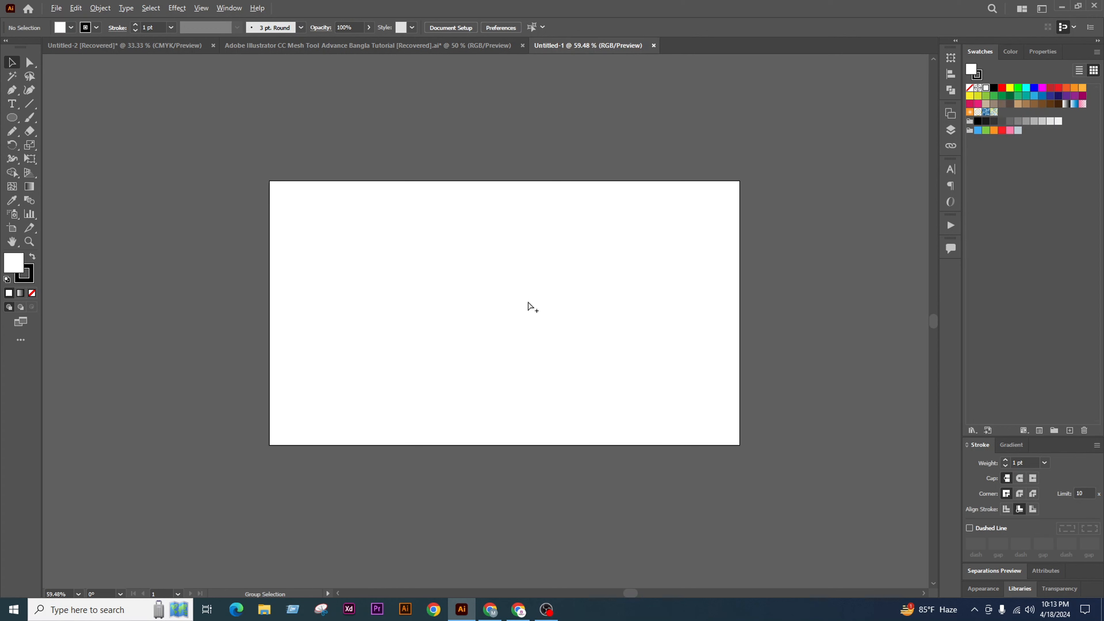
Place the point text "Bangla" on the artboard and enlarge it to about 161 pt
key(ctrl+plus)
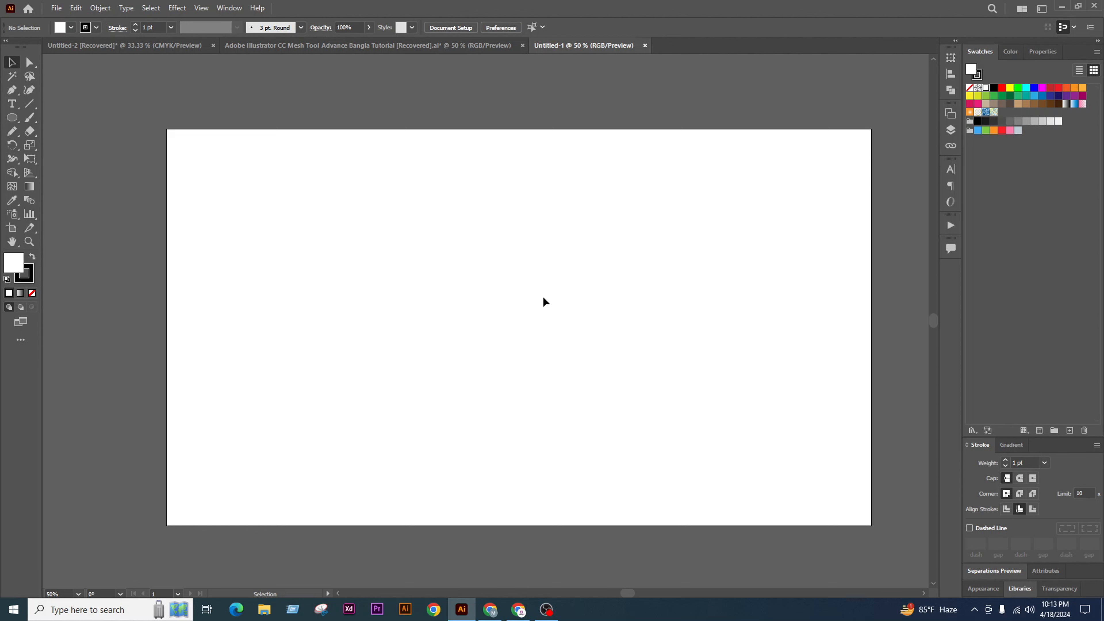
click(12, 104)
click(406, 269)
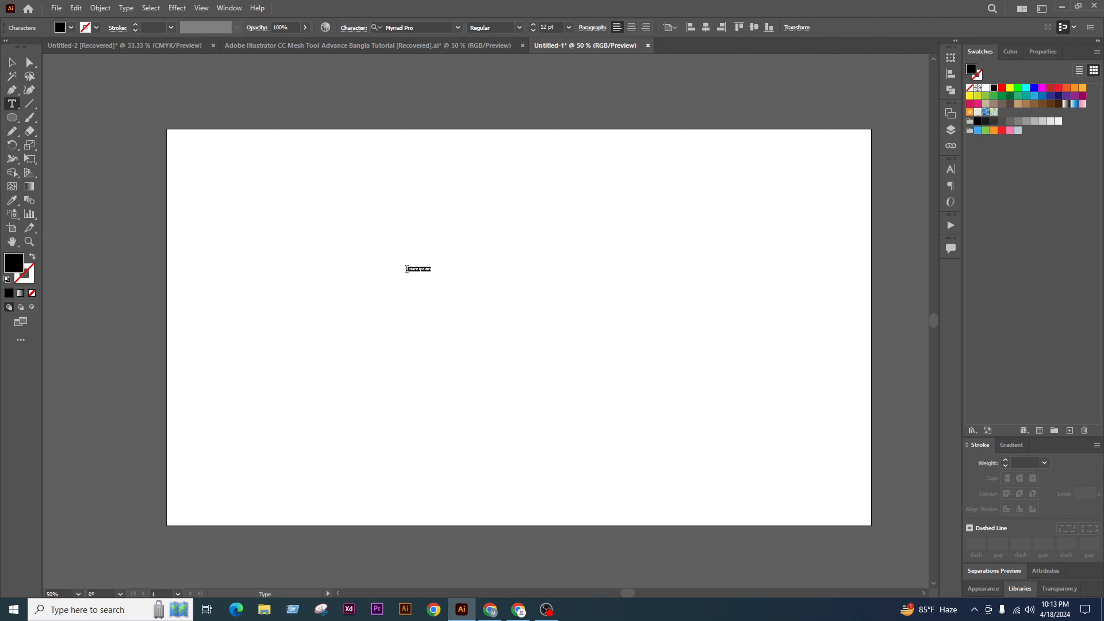
scroll(407, 269, up, 3)
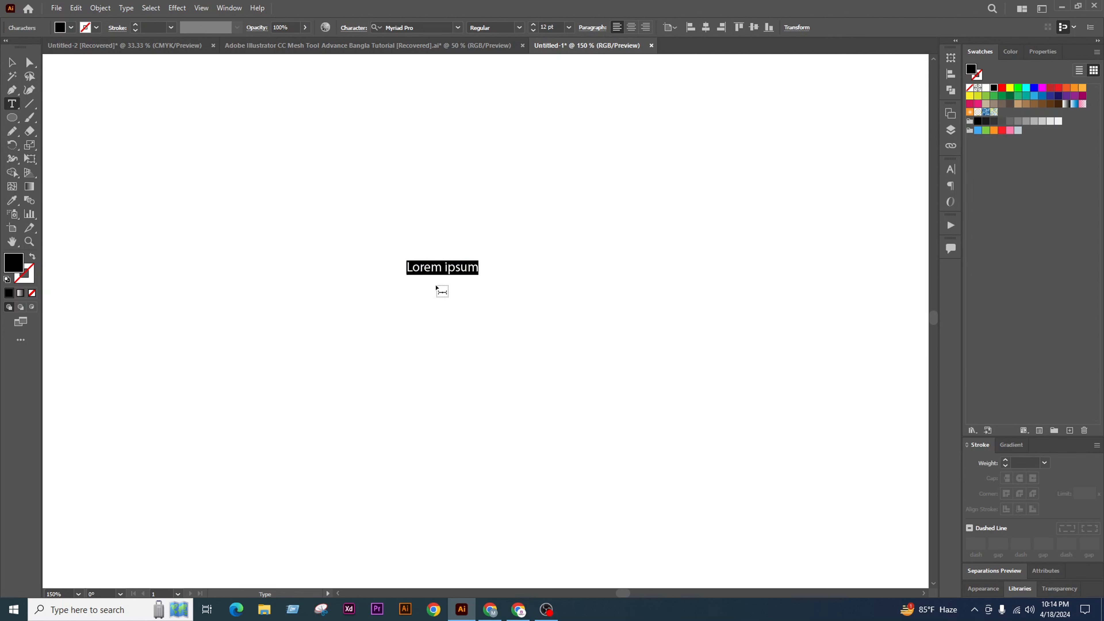
text(Bangla)
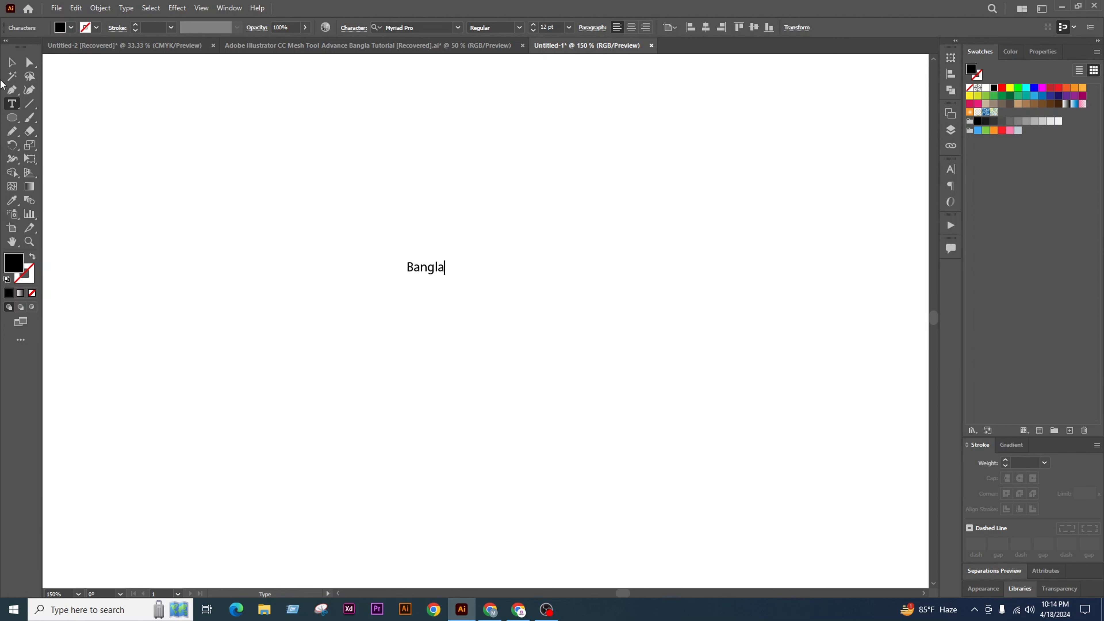
click(12, 62)
drag(452, 279, 687, 369)
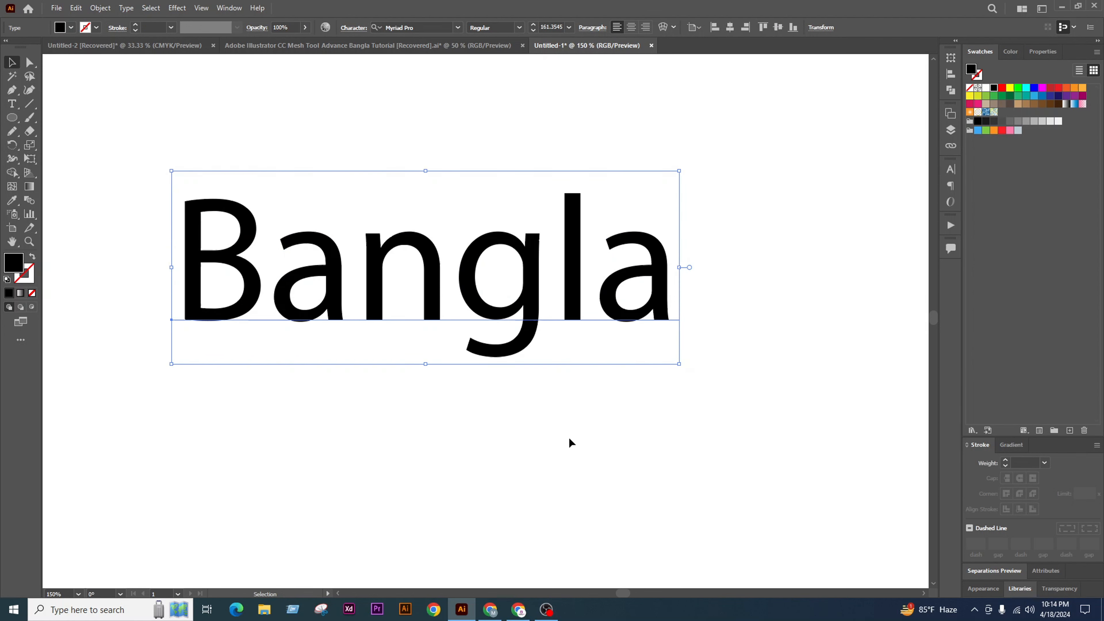
scroll(500, 567, down, 3)
Switch to Chrome and search Google for "graphic design bangla" in a new tab
click(491, 609)
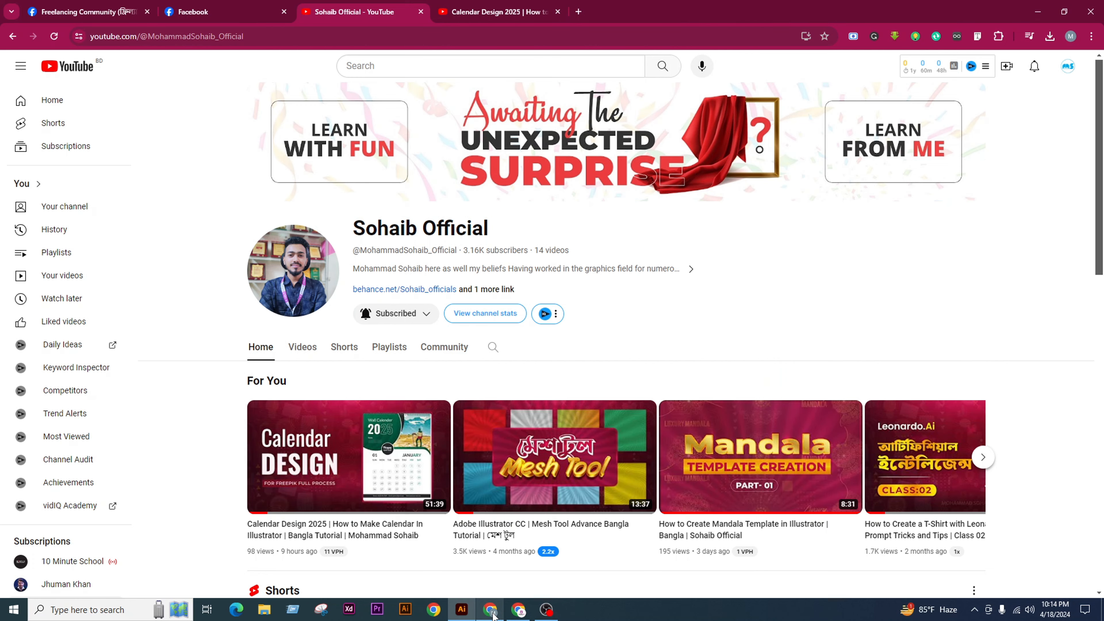
click(579, 10)
text(graph)
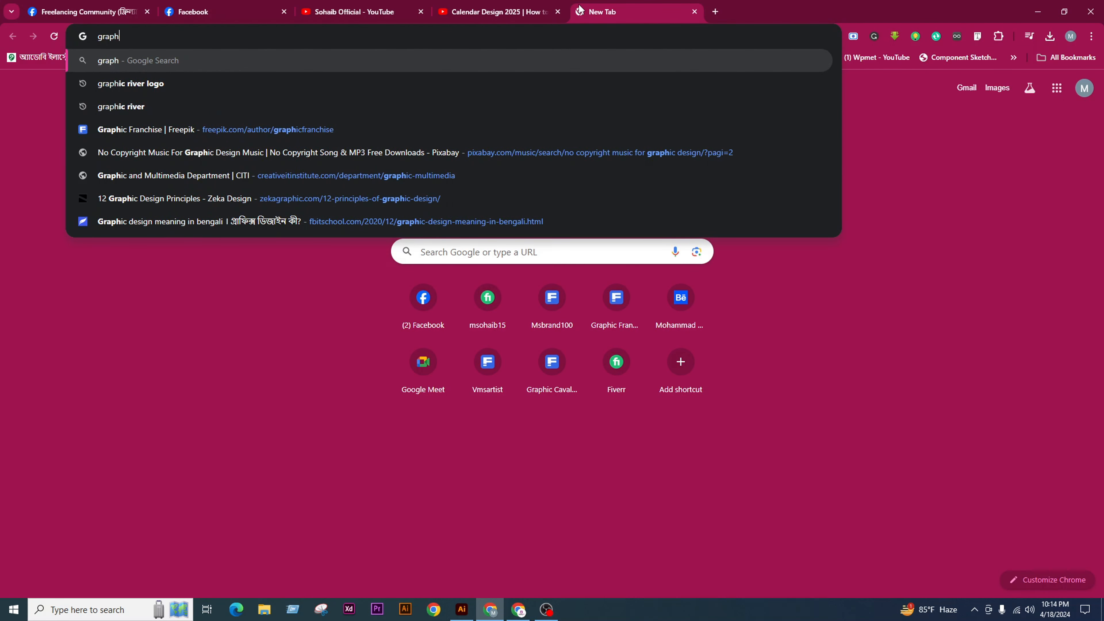
text(ic design bangl)
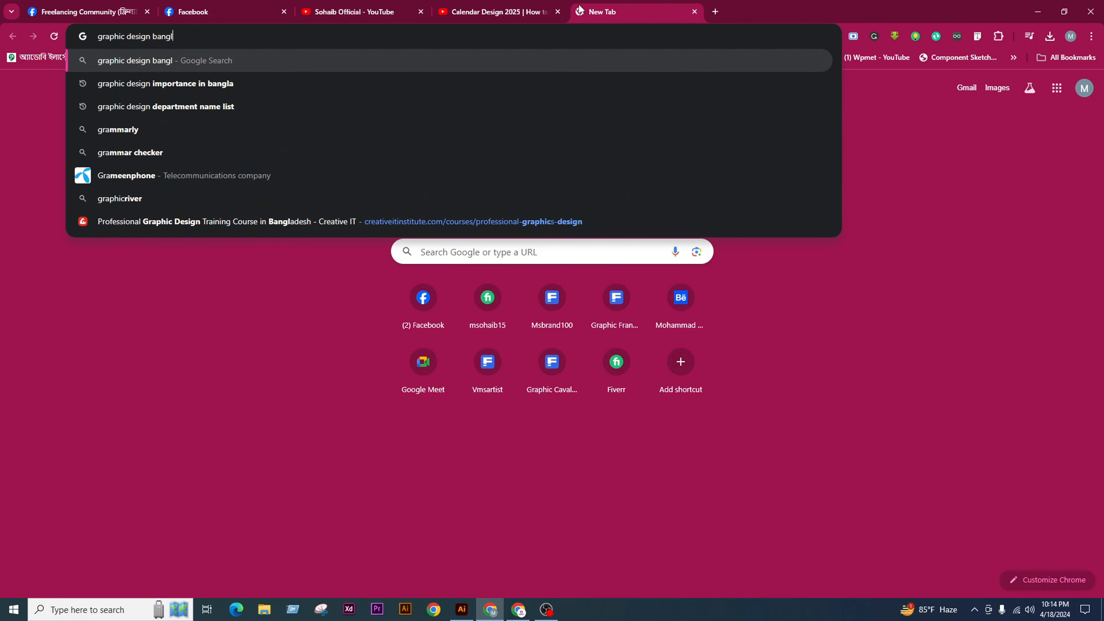
text(a)
key(Return)
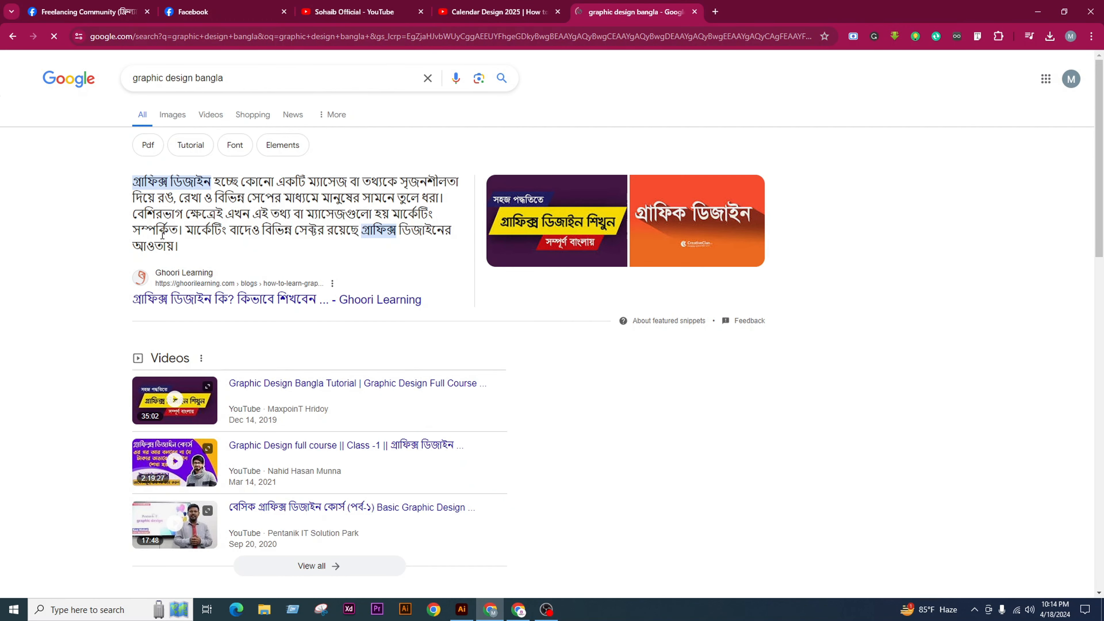
Copy the first Bangla sentence of the featured snippet and paste it onto the Illustrator artboard
drag(135, 180, 447, 202)
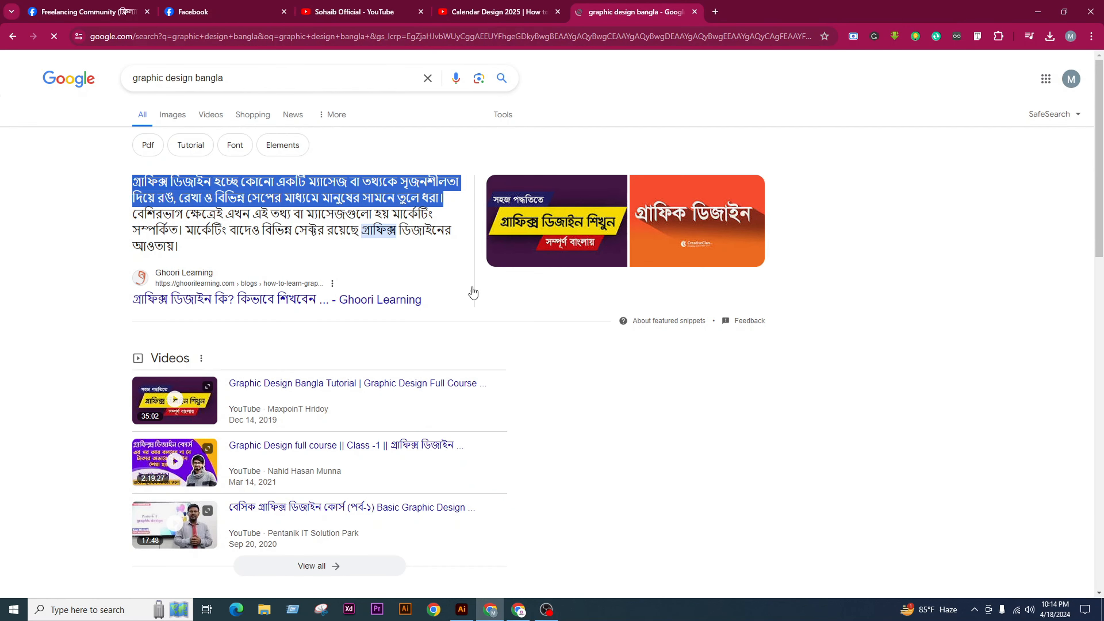
click(462, 609)
click(353, 163)
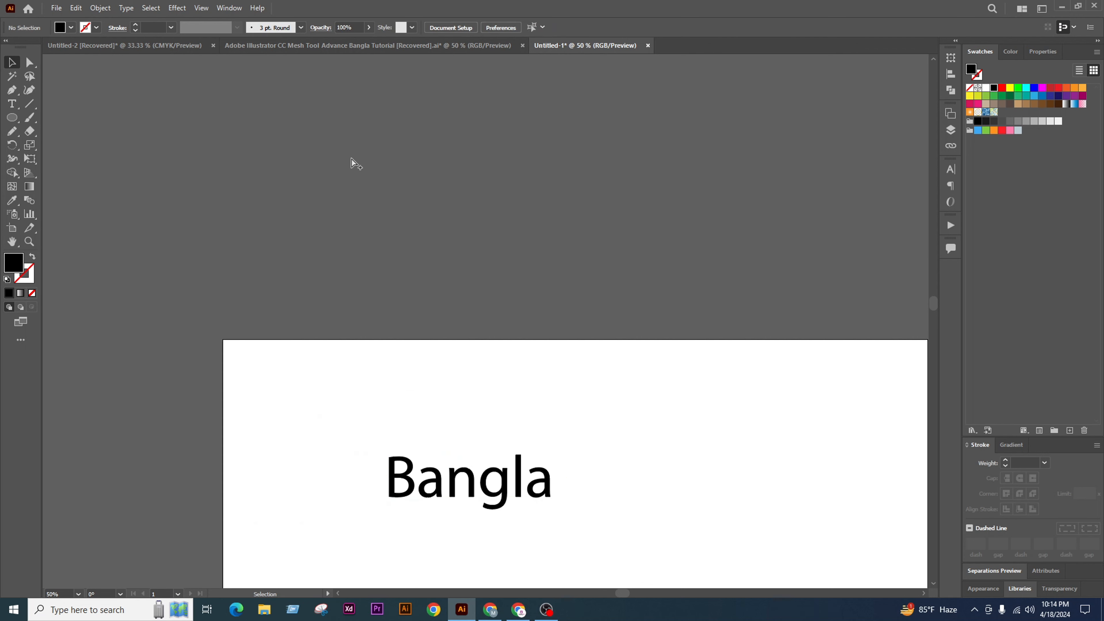
scroll(351, 160, down, 3)
scroll(428, 273, up, 2)
key(ctrl+v)
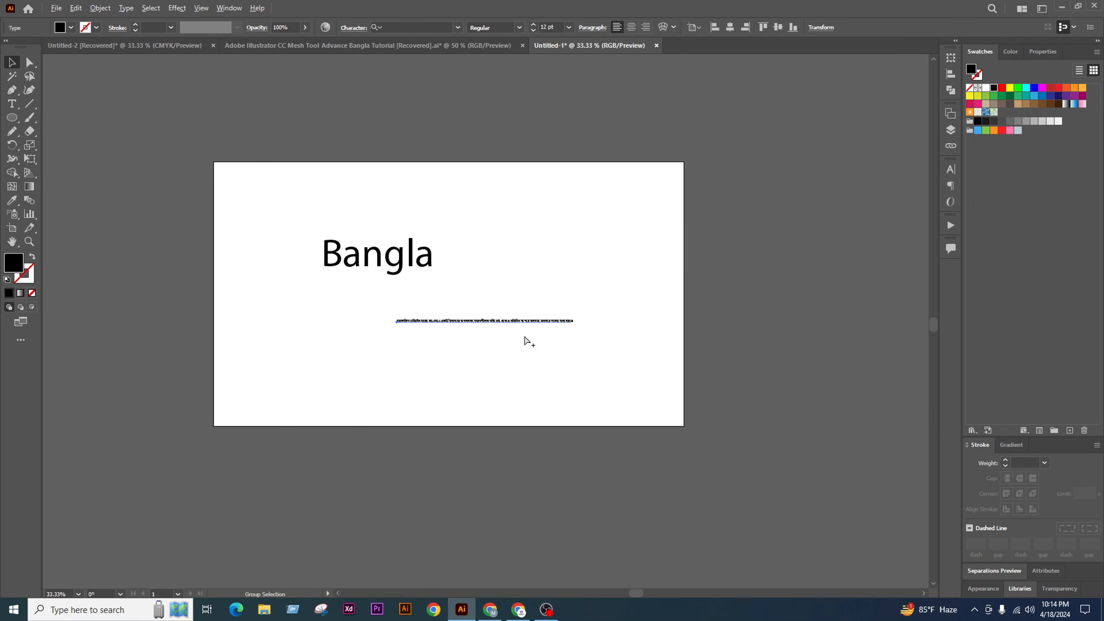
Enlarge the pasted Bangla sentence to about 29.5 pt and move it up to the upper part of the artboard
scroll(526, 336, up, 2)
drag(623, 314, 878, 414)
scroll(468, 291, down, 1)
scroll(139, 288, up, 3)
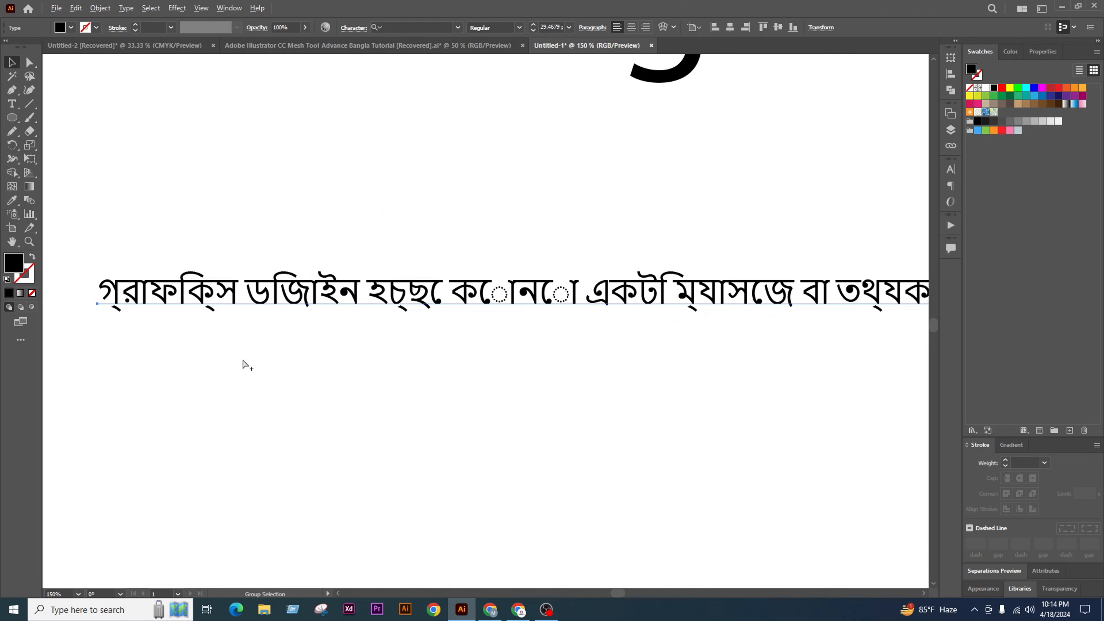
scroll(465, 338, down, 3)
scroll(517, 334, down, 1)
click(520, 326)
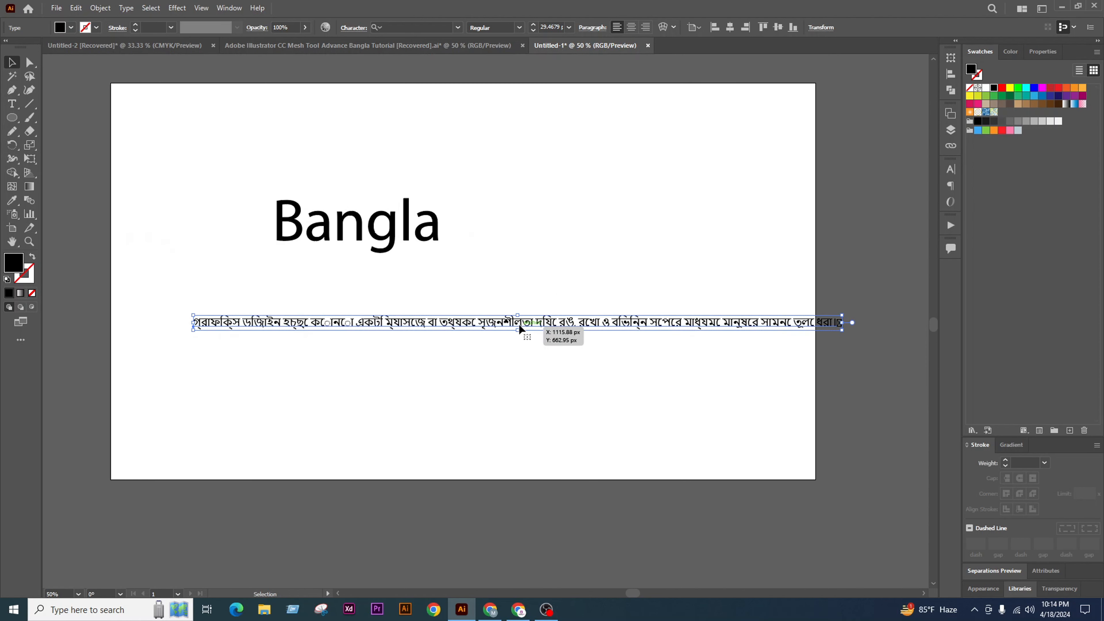
drag(738, 328, 735, 172)
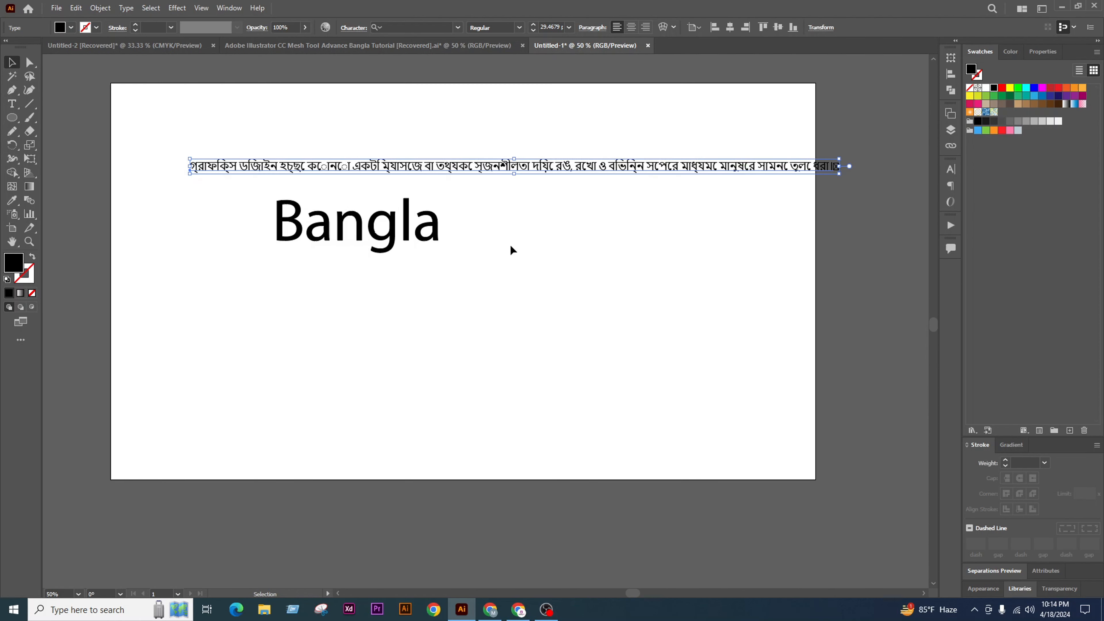
Delete the "Bangla" text from the artboard
click(510, 246)
click(438, 228)
key(Delete)
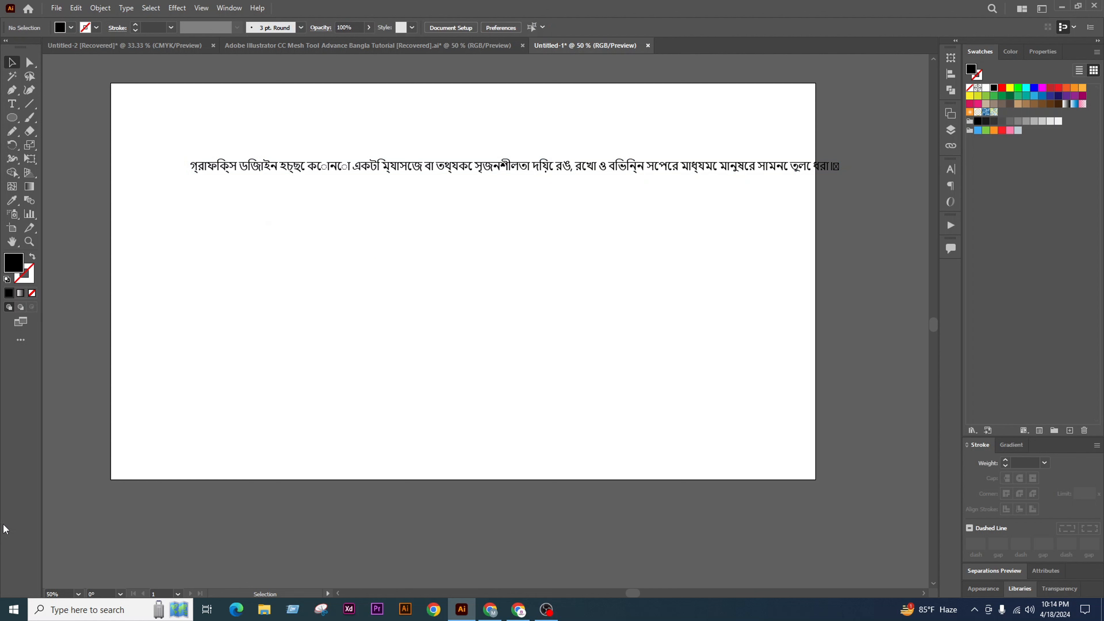
Launch Avro Keyboard and choose to go back to Unicode in the ANSI mode warning
click(87, 609)
text(av)
click(115, 292)
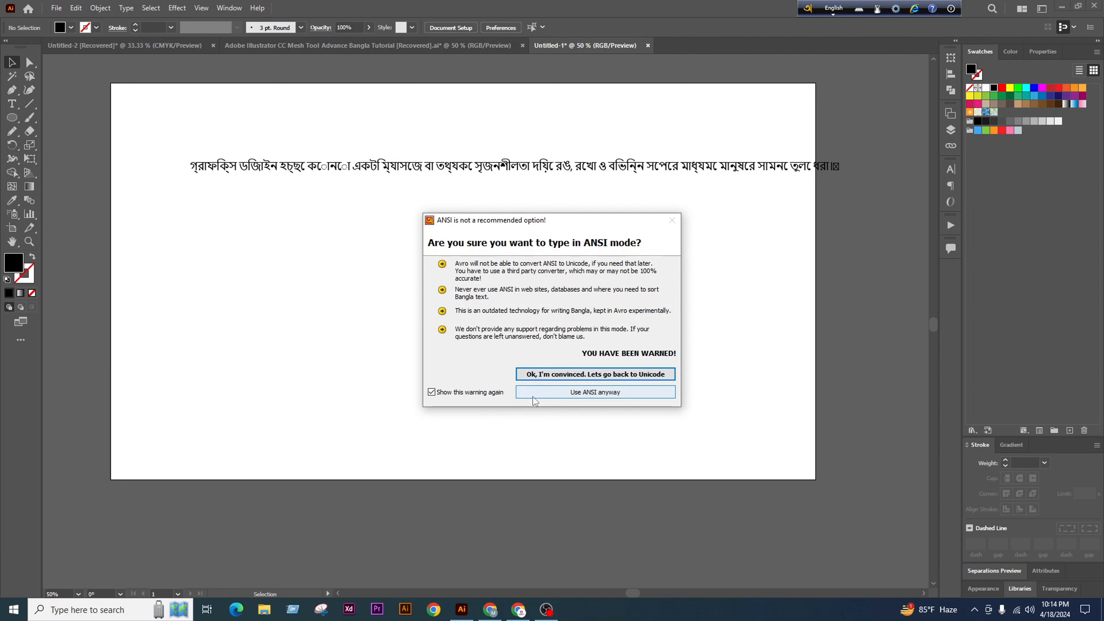
click(592, 376)
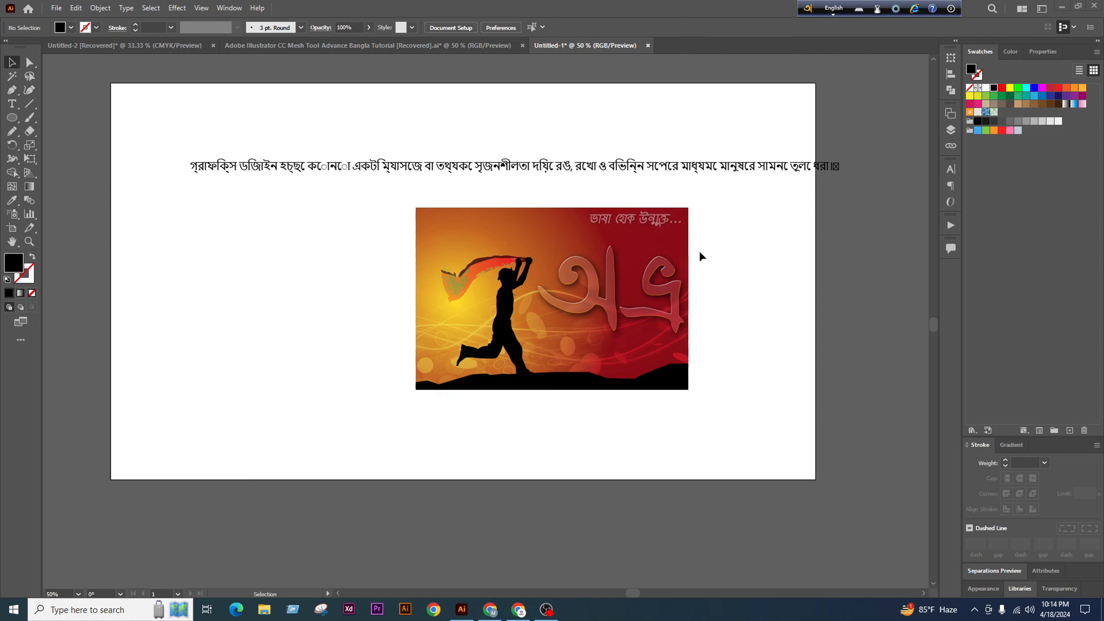
Switch the Avro Keyboard input language to Bangla
click(829, 12)
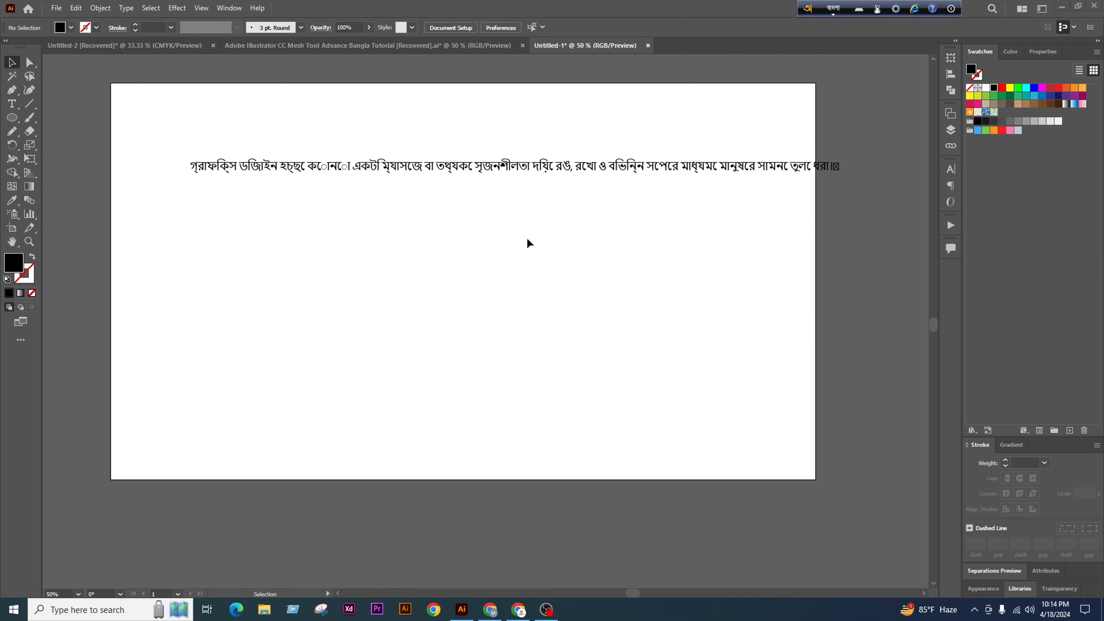
click(447, 283)
scroll(218, 197, up, 1)
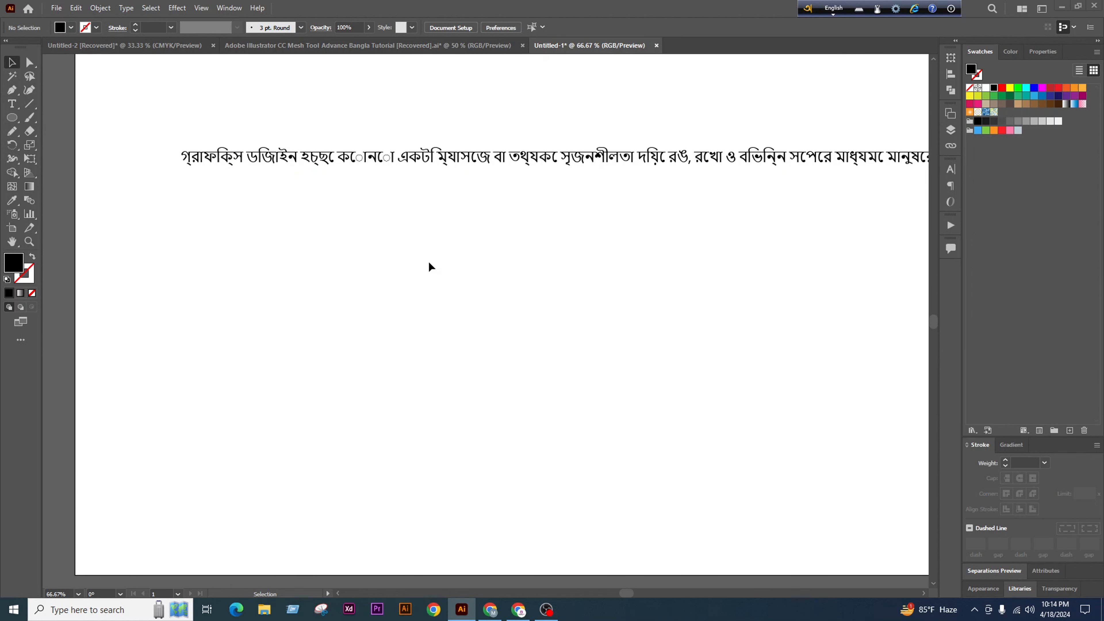
click(833, 6)
Start a new point text object in the blank area below the pasted Bangla sentence
click(12, 103)
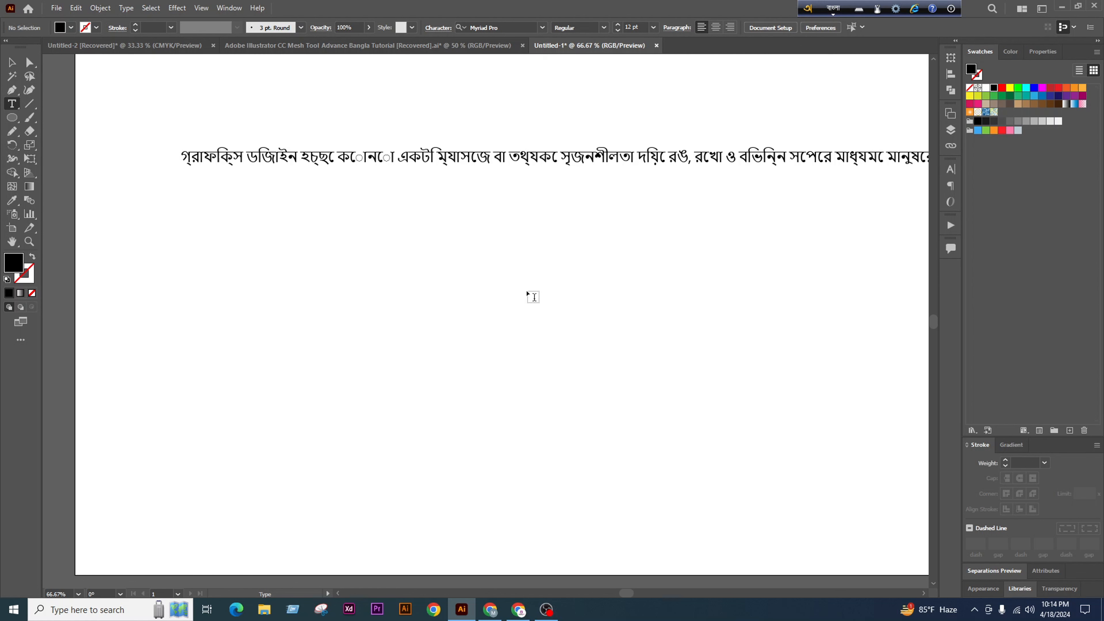
click(453, 287)
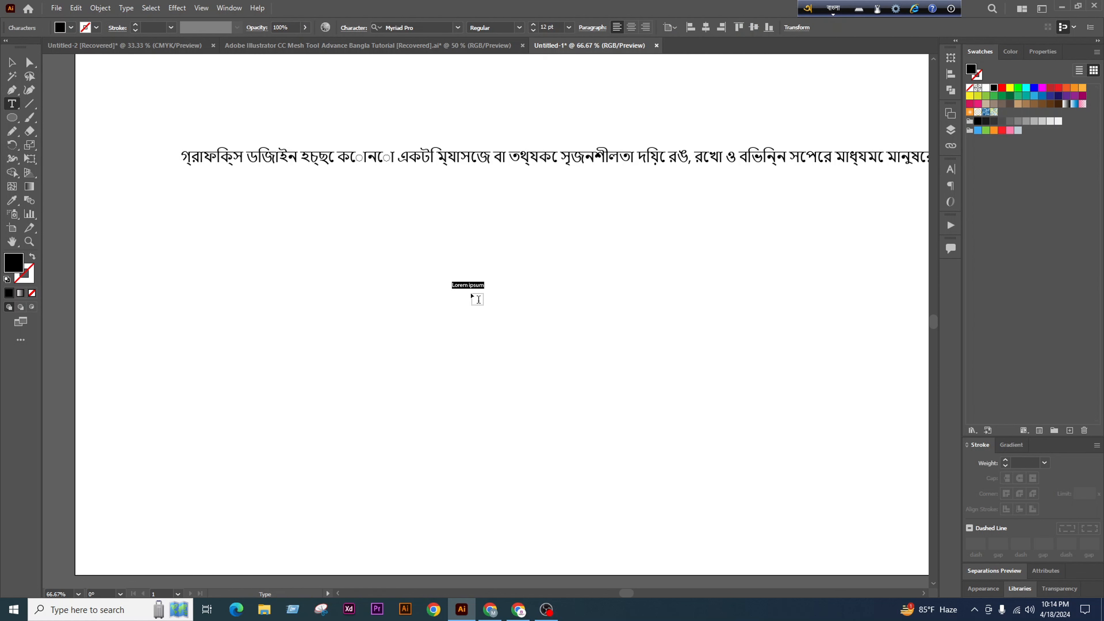
scroll(492, 285, up, 1)
scroll(492, 285, up, 1)
text(Gra)
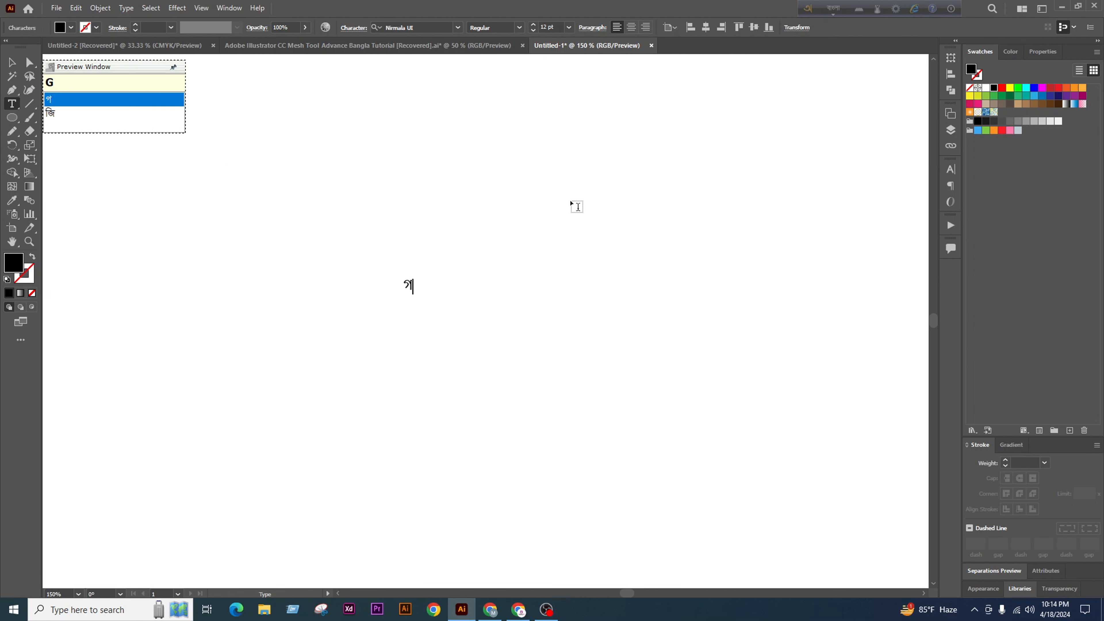
text([hic)
key(BackSpace)
key(BackSpace)
key(BackSpace)
key(BackSpace)
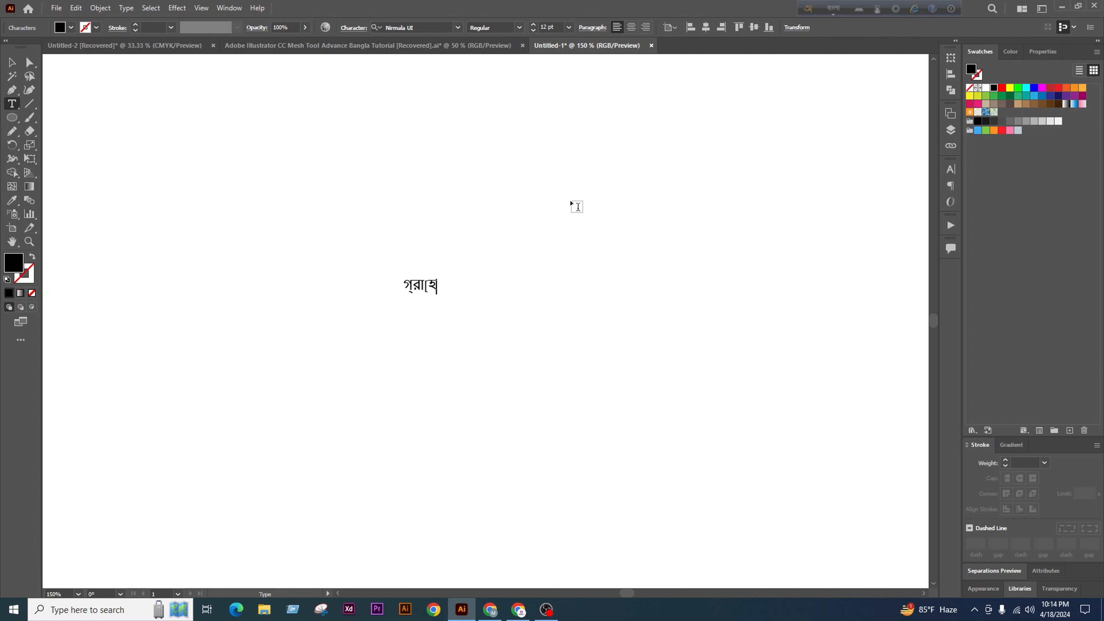
key(BackSpace)
key(BackSpace)
key(BackSpace)
key(BackSpace)
Write "graphic design" phonetically in Bangla in the new text object, correcting the first word's spelling along the way
text(grafic)
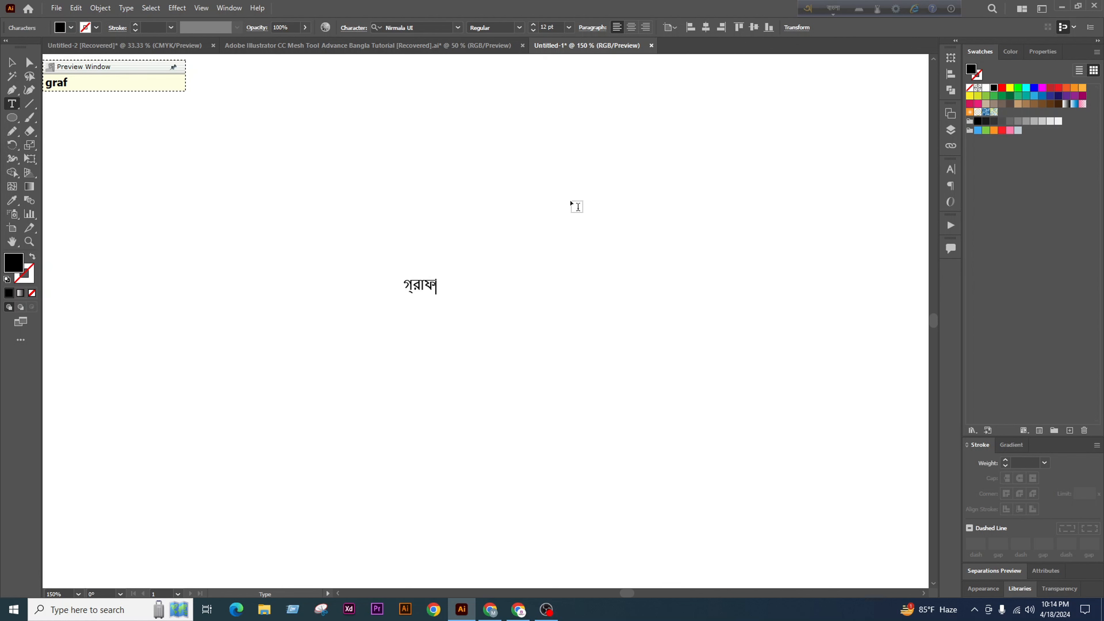
key(BackSpace)
key(BackSpace)
key(BackSpace)
key(BackSpace)
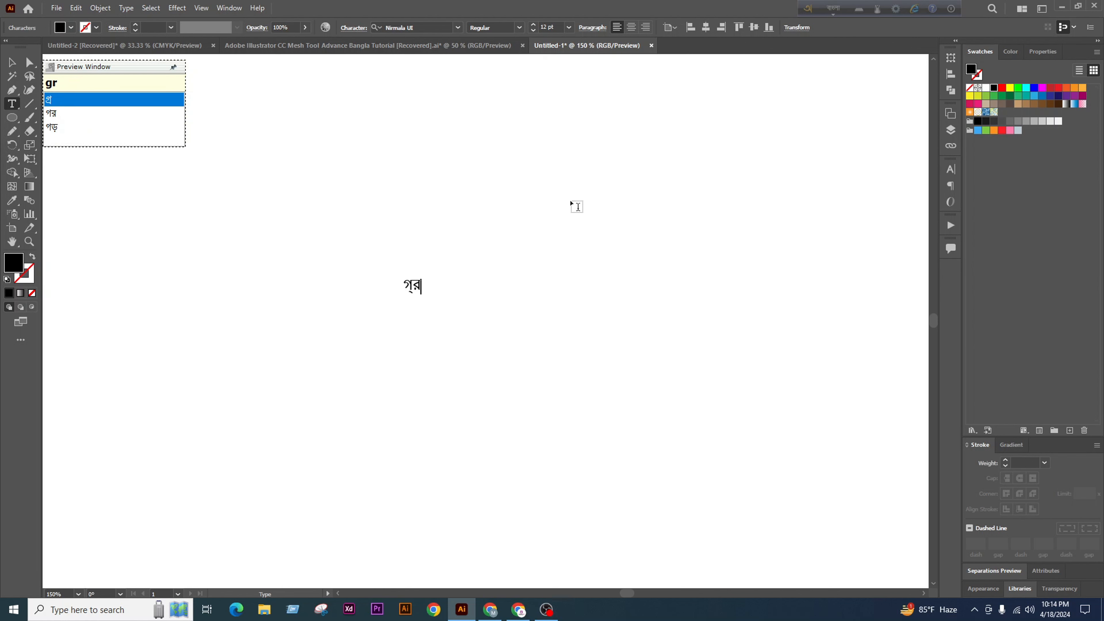
text(phic)
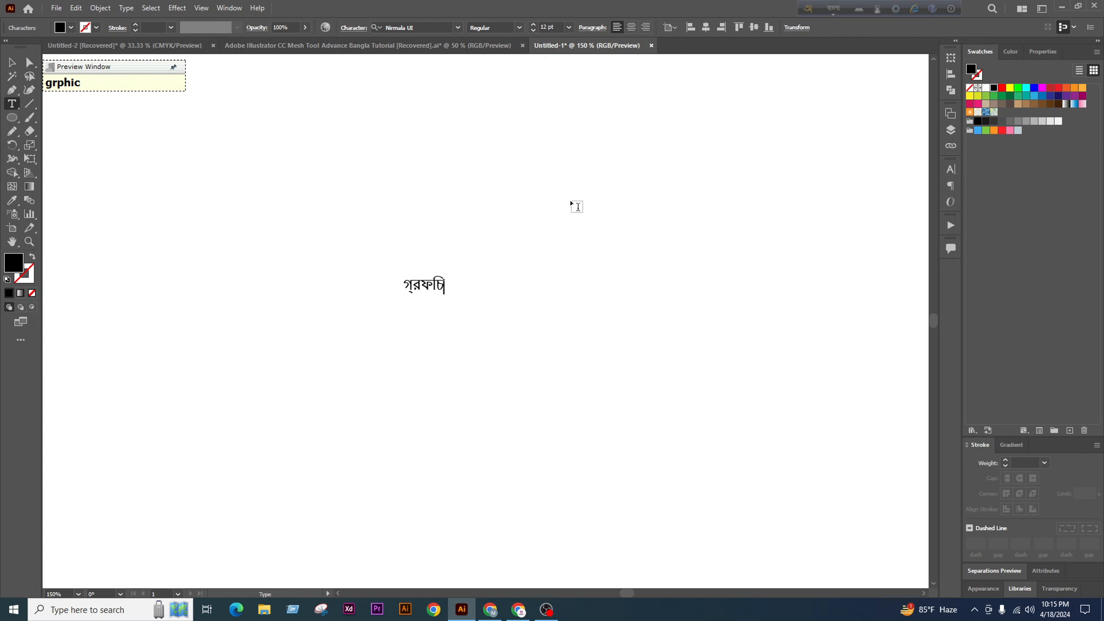
key(BackSpace)
key(BackSpace)
key(BackSpace)
key(BackSpace)
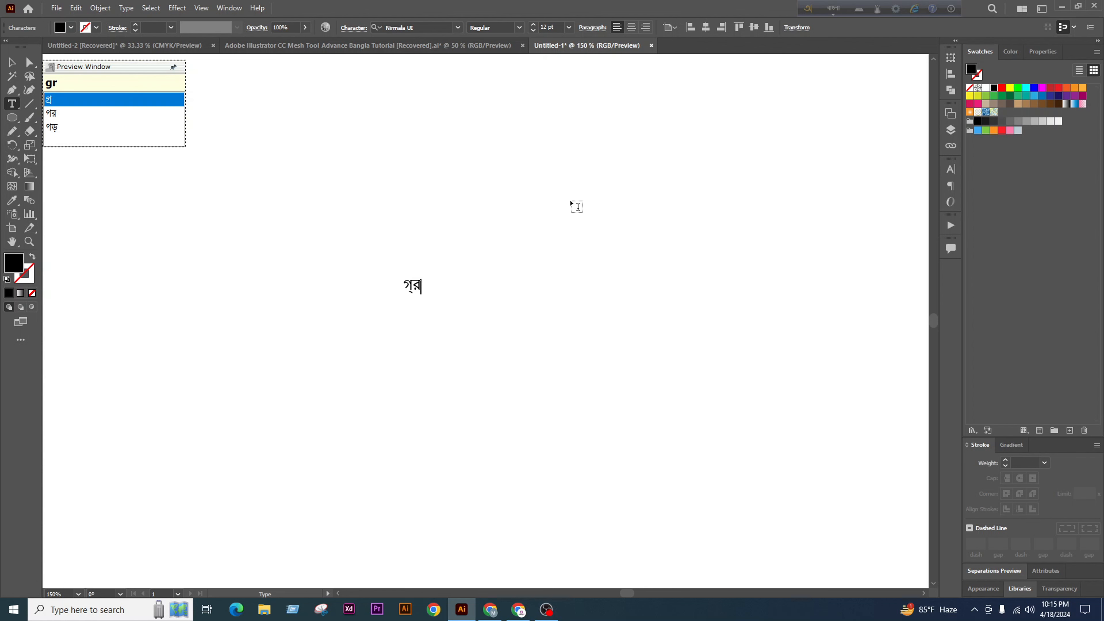
text(aphic)
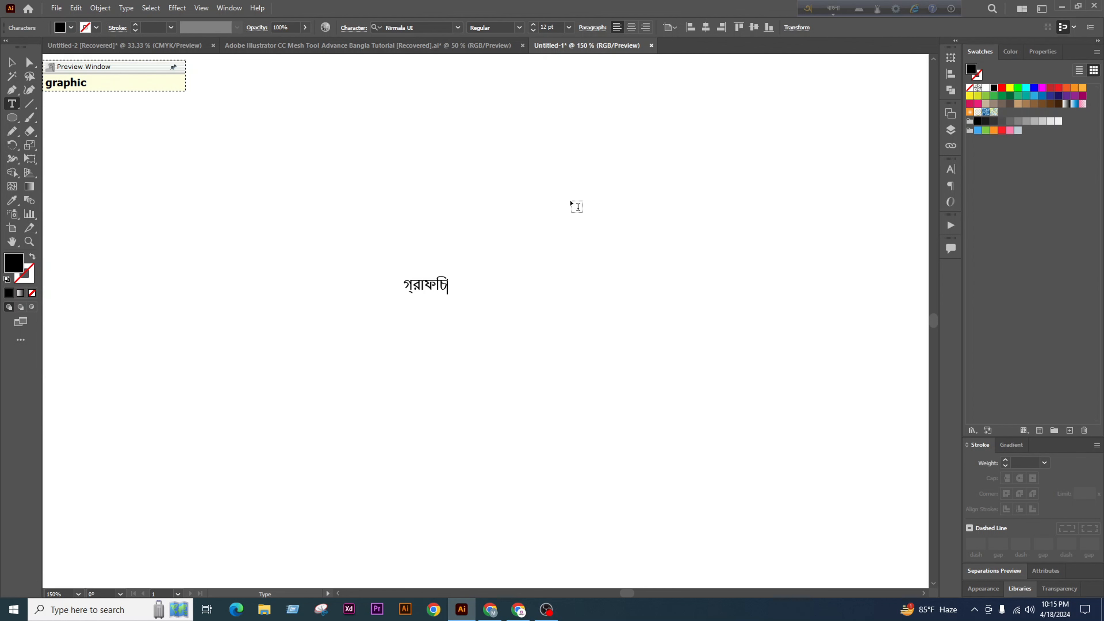
key(Return)
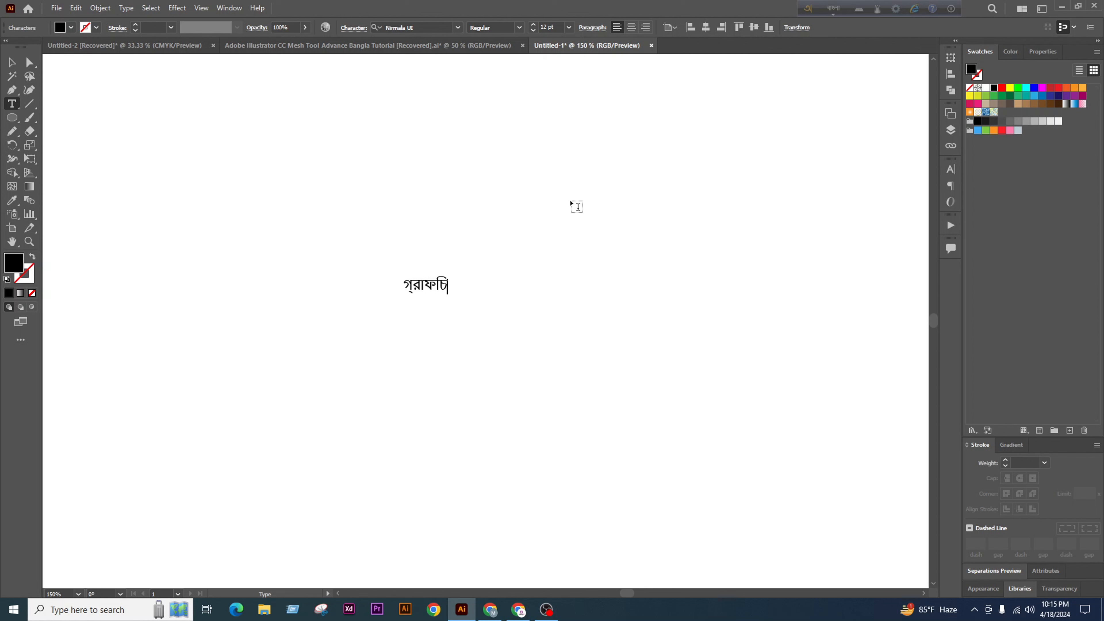
text(design)
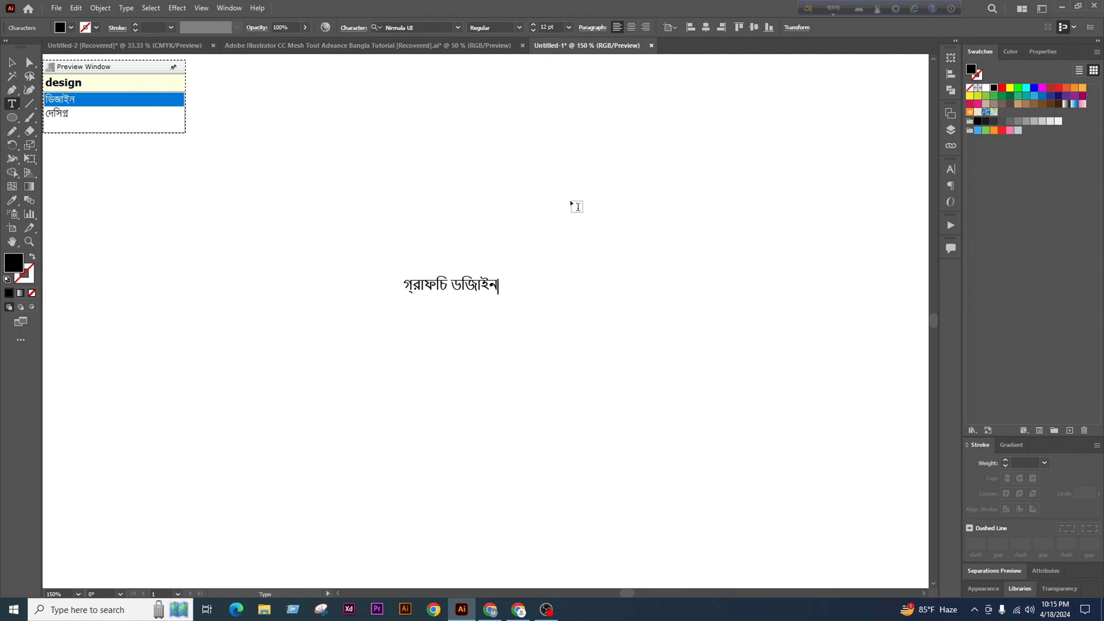
key(Return)
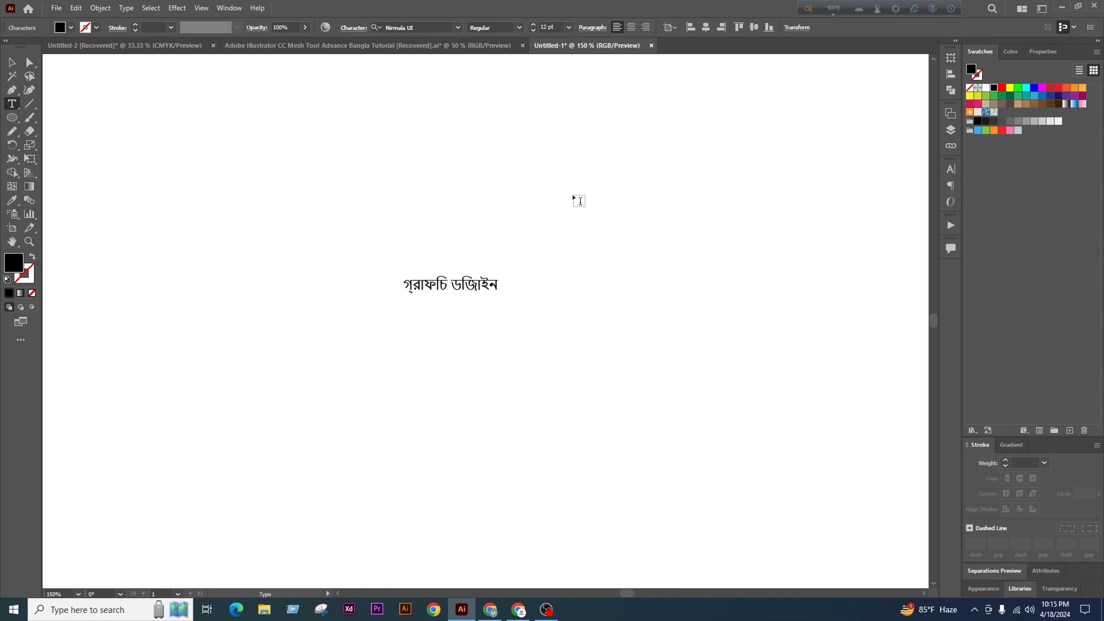
Enlarge the new Bangla heading to about 140.7 pt and place it just below the pasted sentence
click(12, 62)
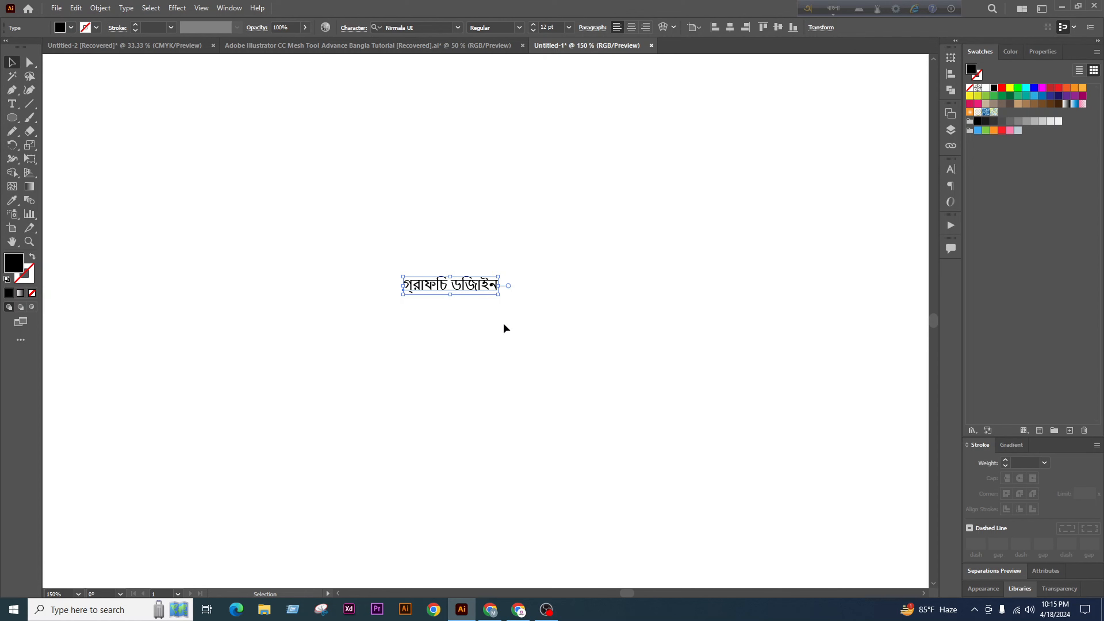
scroll(463, 294, down, 3)
drag(474, 292, 639, 371)
scroll(532, 353, down, 3)
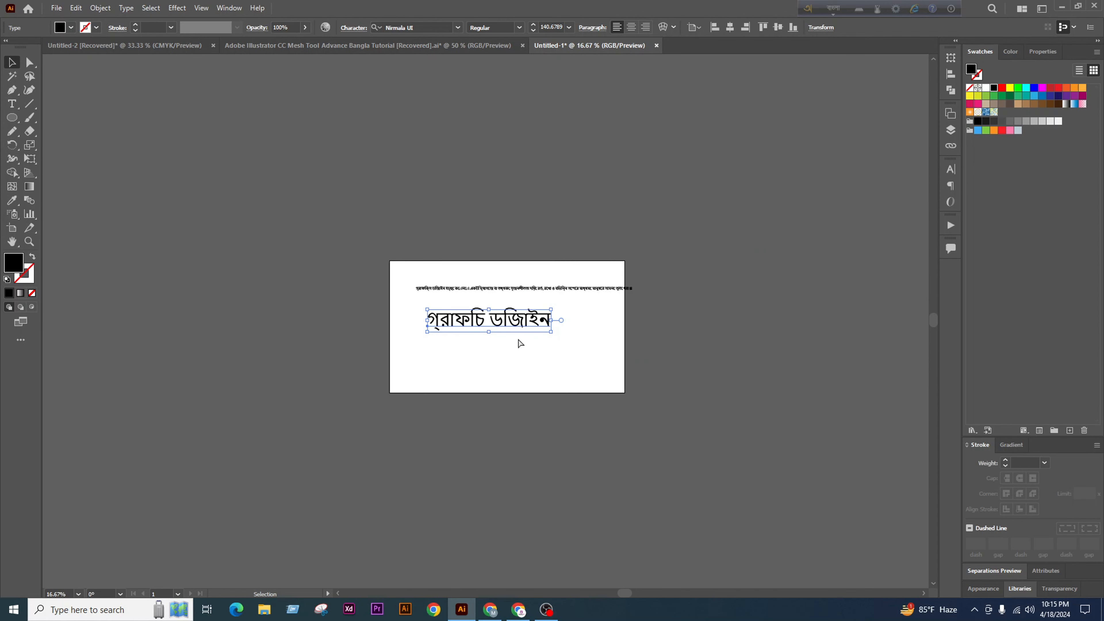
scroll(509, 321, up, 3)
drag(561, 329, 540, 288)
click(665, 345)
scroll(465, 340, down, 1)
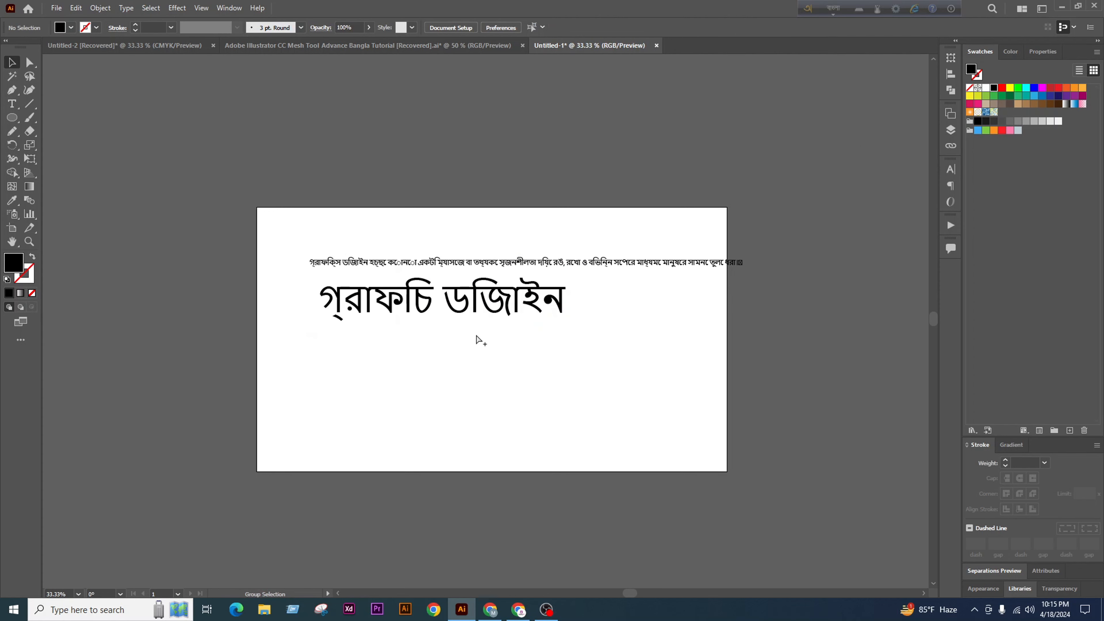
Scale the pasted sentence and the heading down together so both fit within the artboard's width
drag(617, 254, 369, 400)
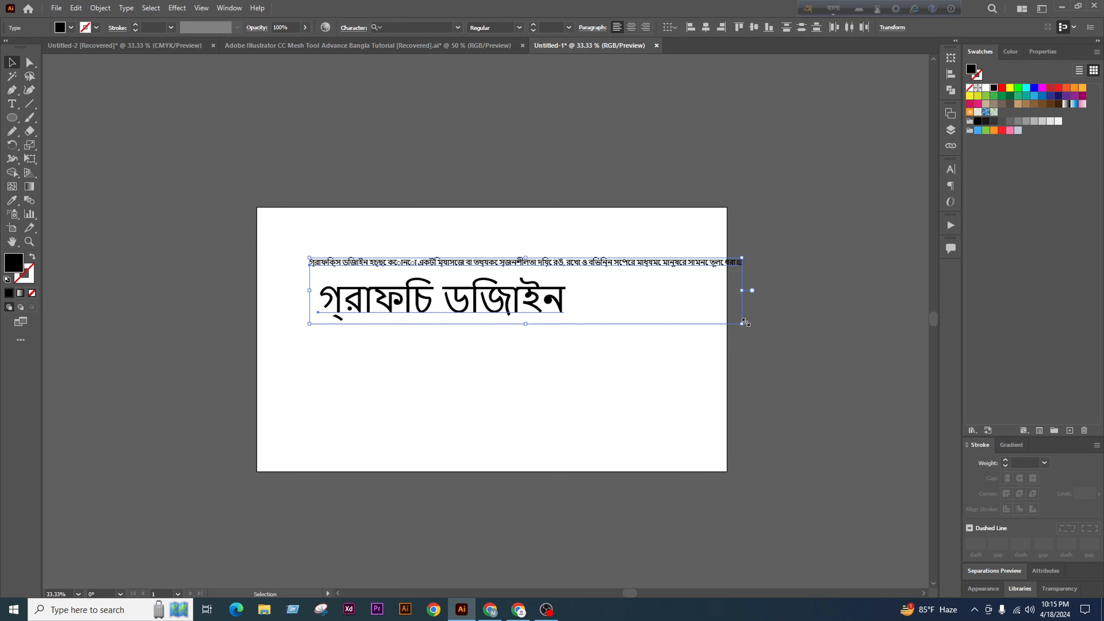
drag(744, 323, 647, 308)
click(601, 397)
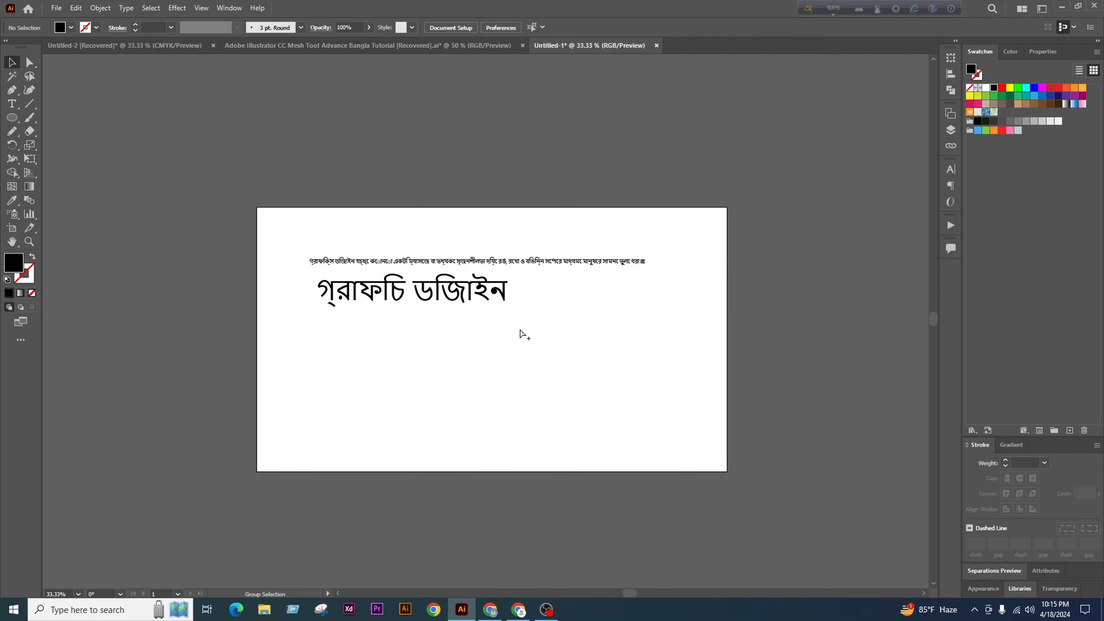
scroll(500, 314, up, 1)
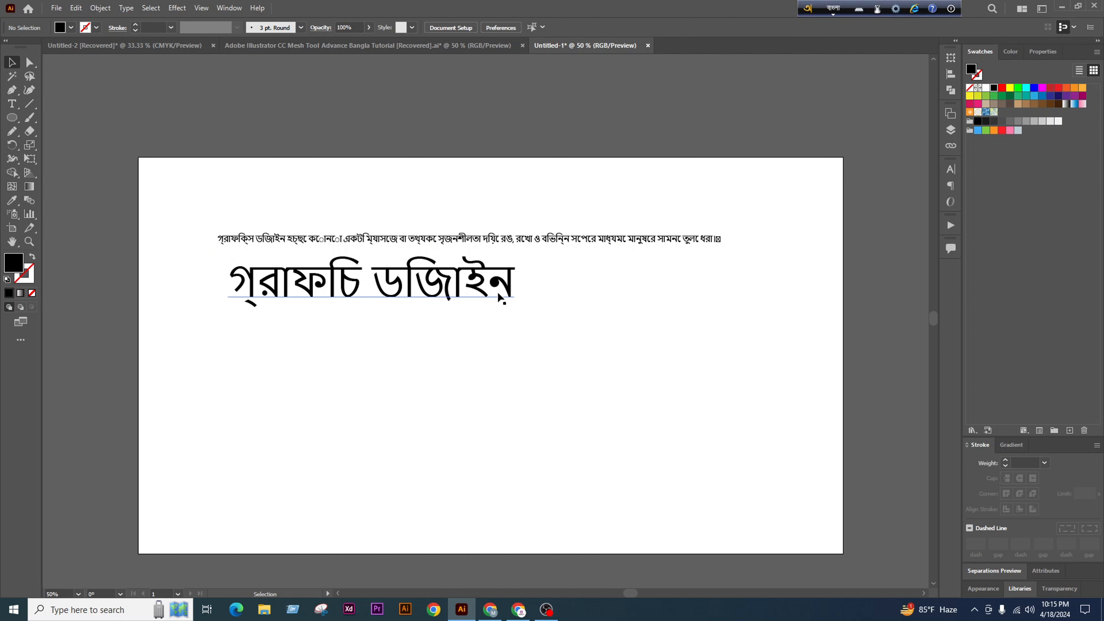
Set Avro Keyboard's global output to ANSI (Experimental), choosing to use ANSI anyway in the warning, and accept the settings
click(808, 12)
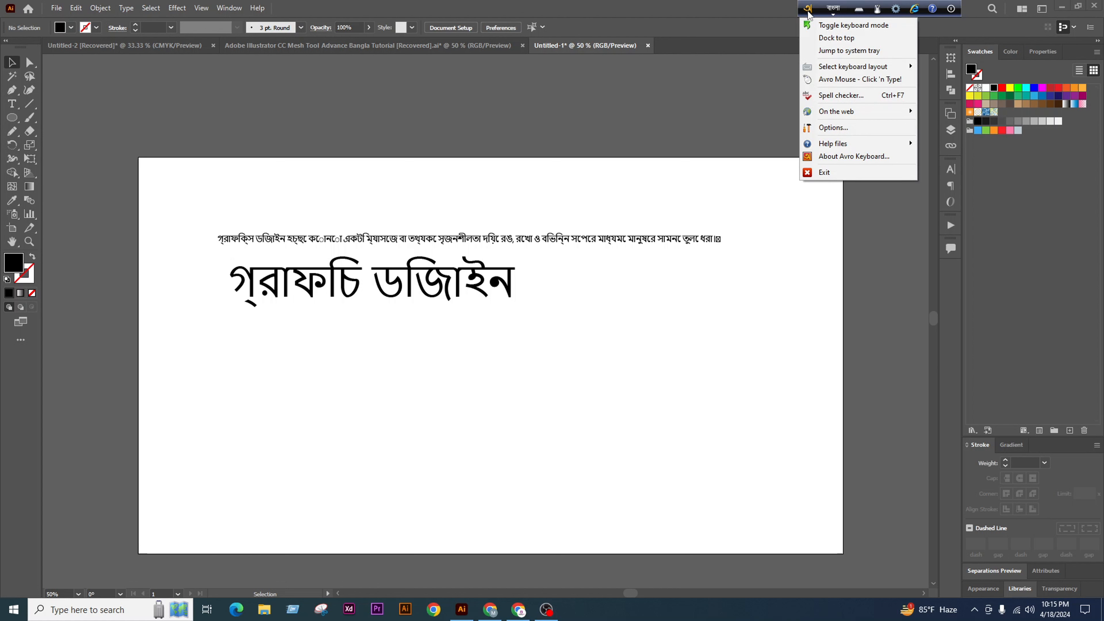
click(866, 133)
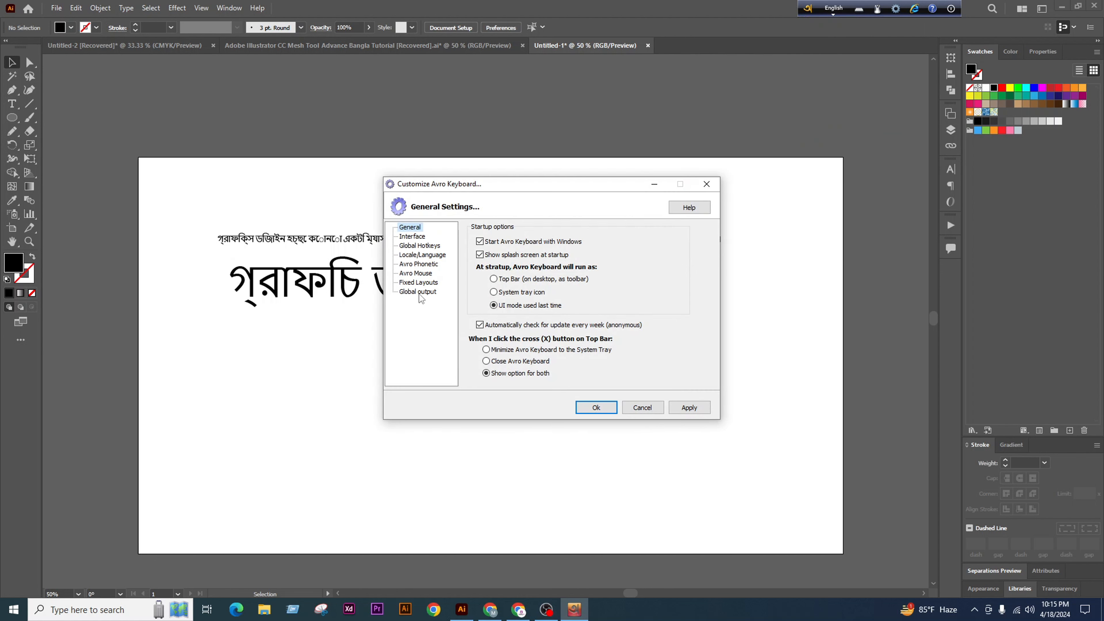
click(418, 292)
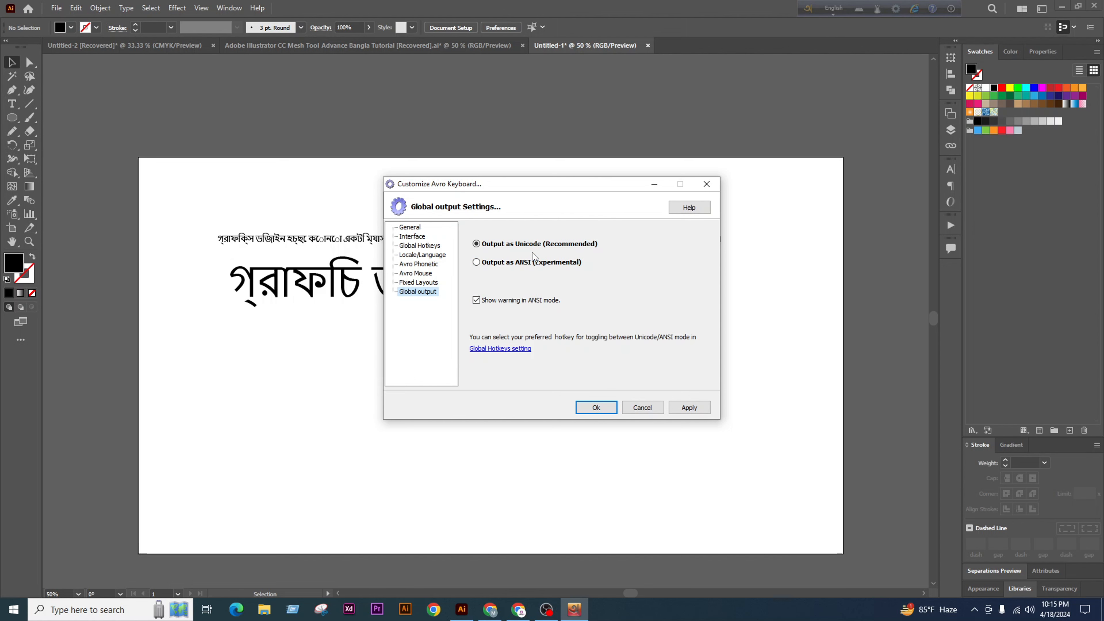
drag(533, 186, 706, 180)
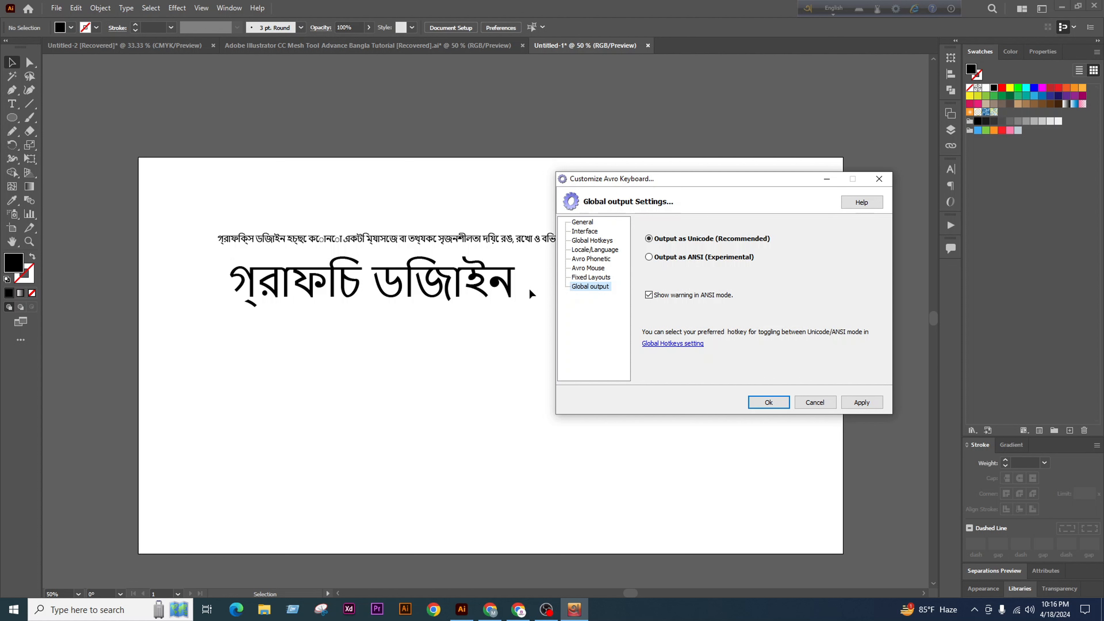
drag(666, 177, 690, 171)
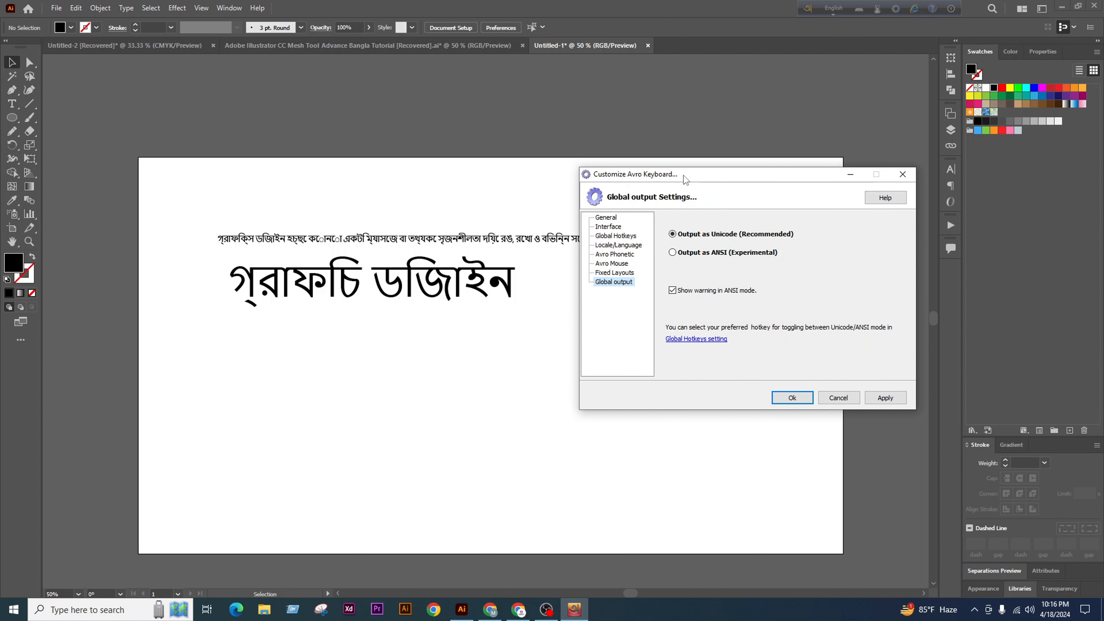
drag(686, 180, 662, 172)
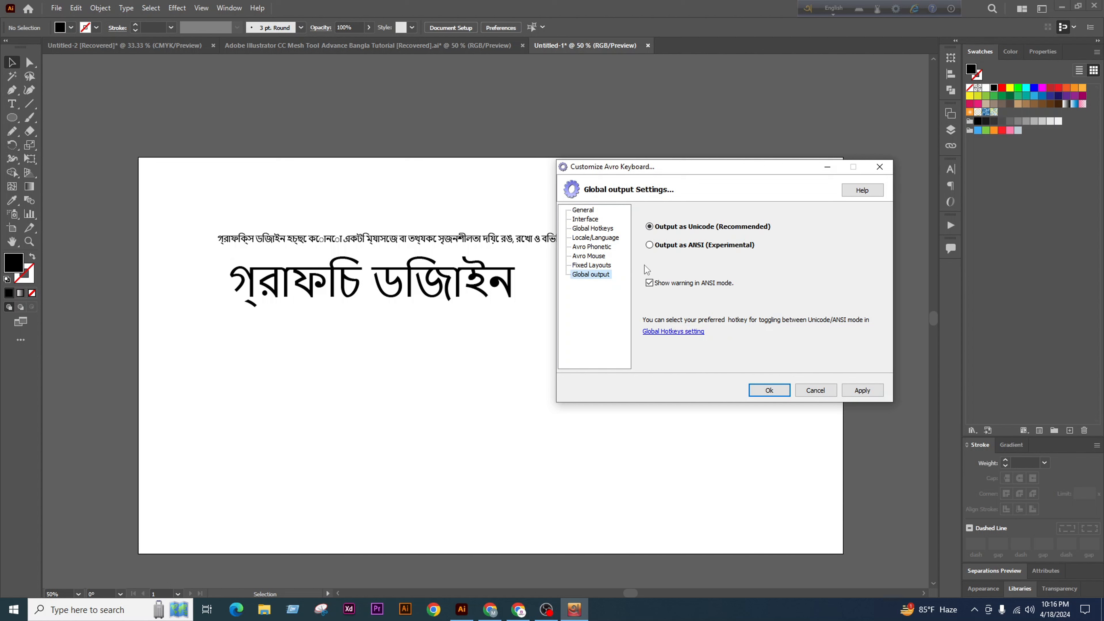
click(672, 247)
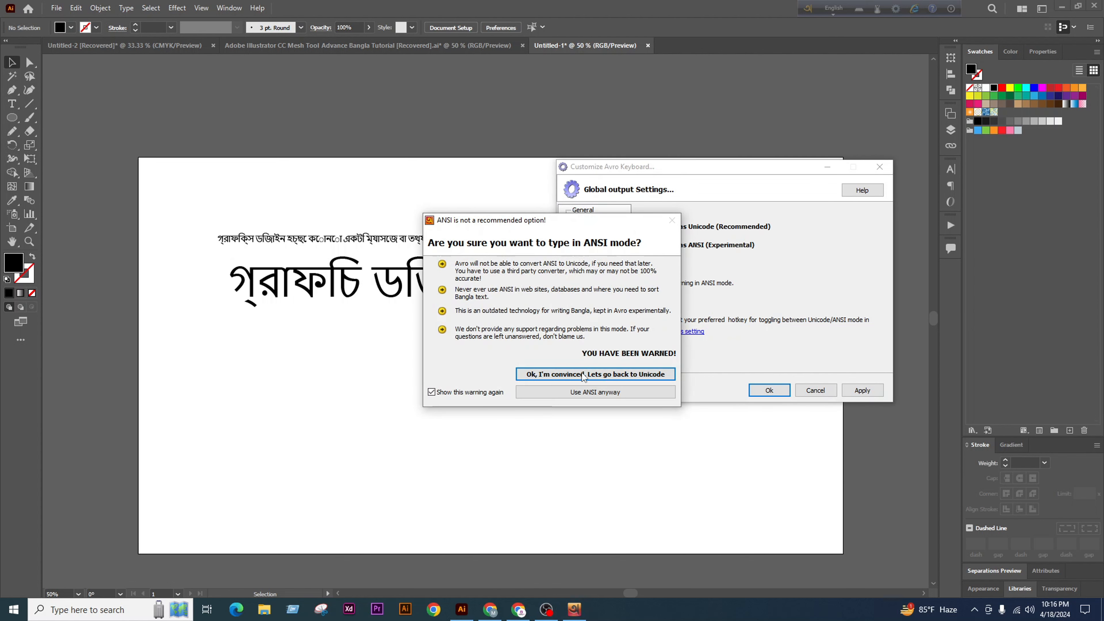
drag(586, 226, 590, 209)
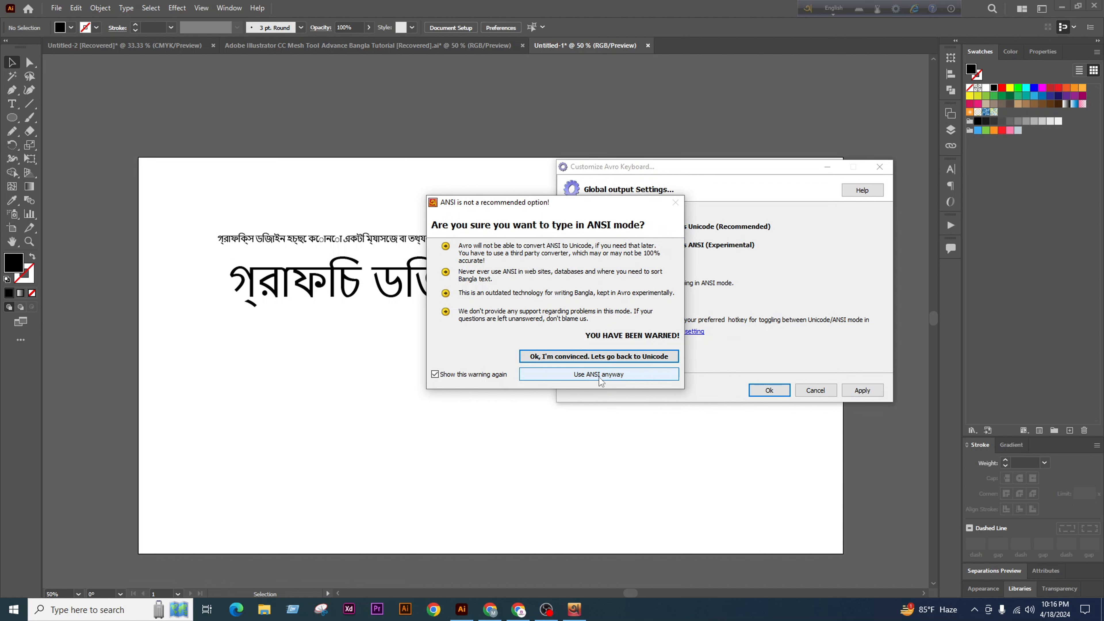
click(587, 376)
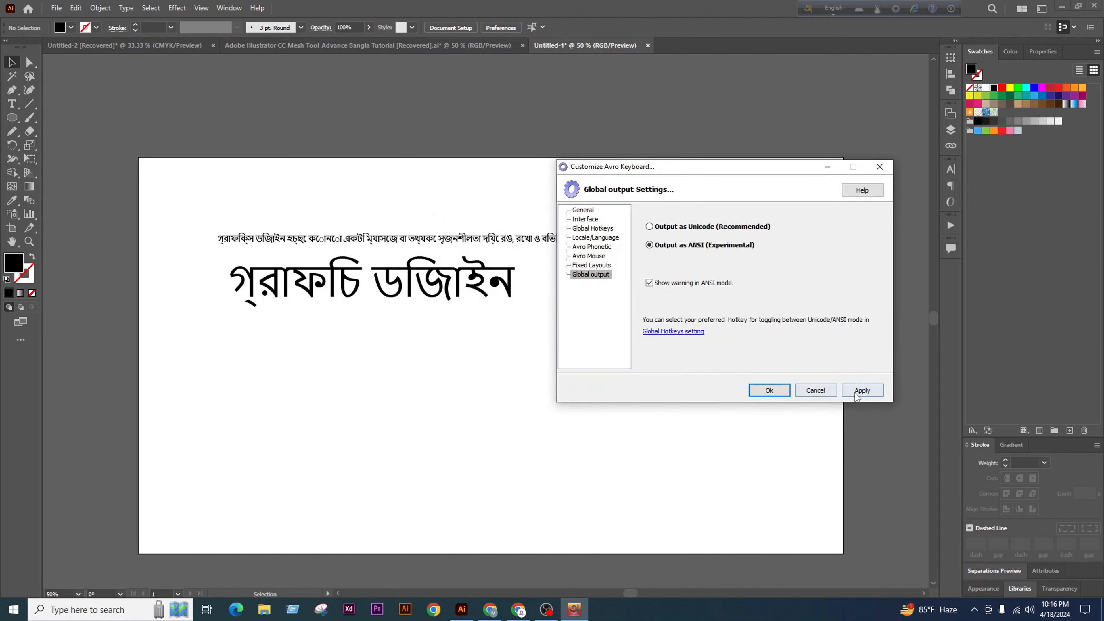
click(769, 390)
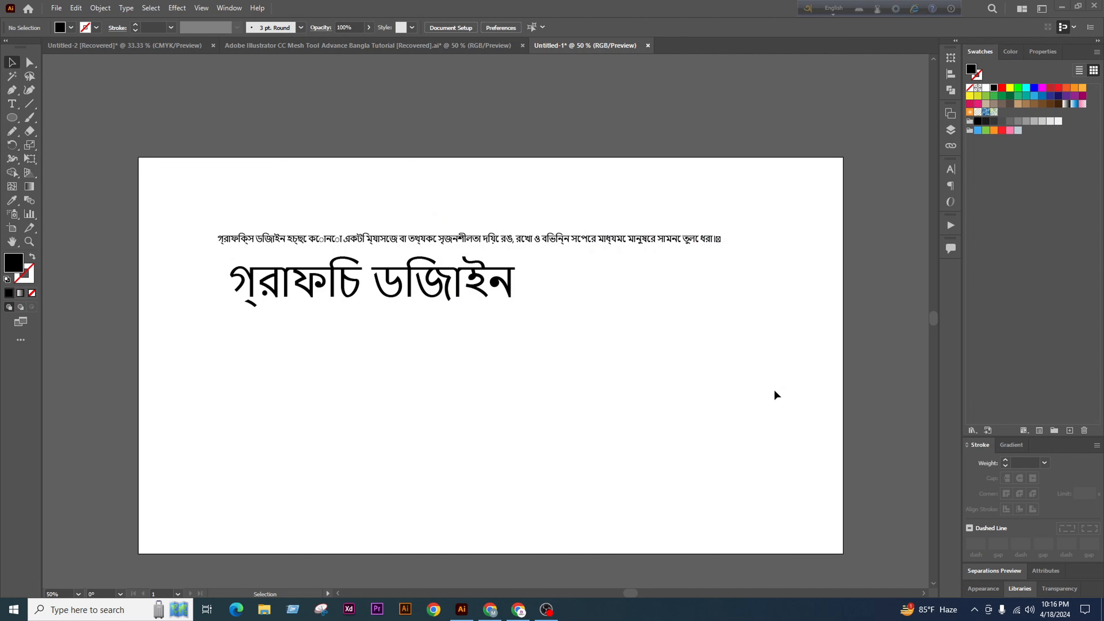
Add a point text object below the Bangla heading and set its font size to 48 pt
key(t)
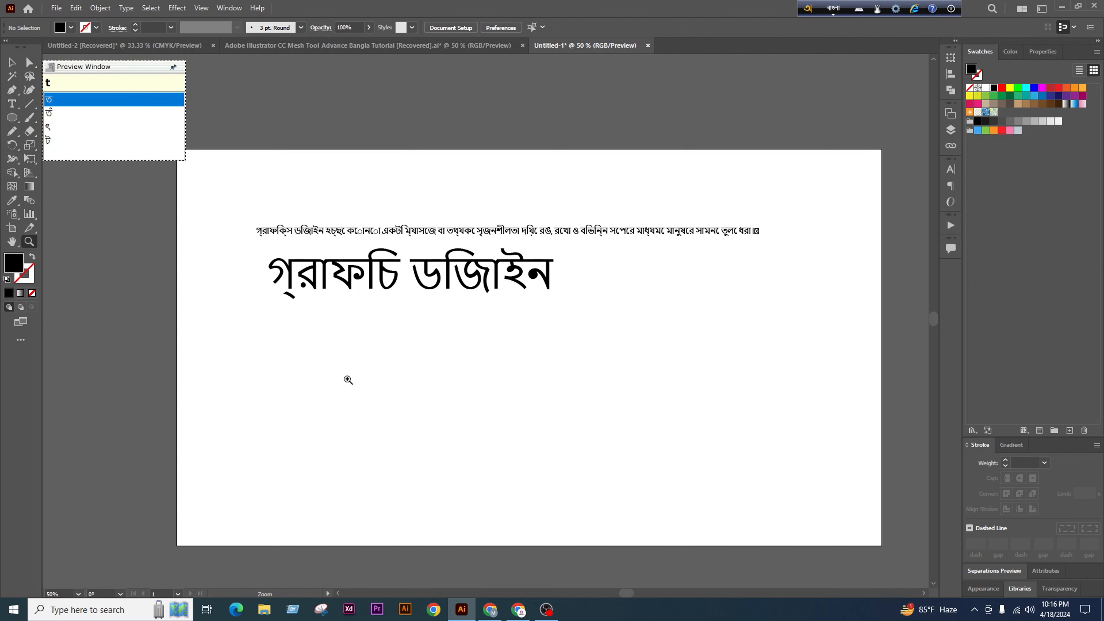
click(13, 105)
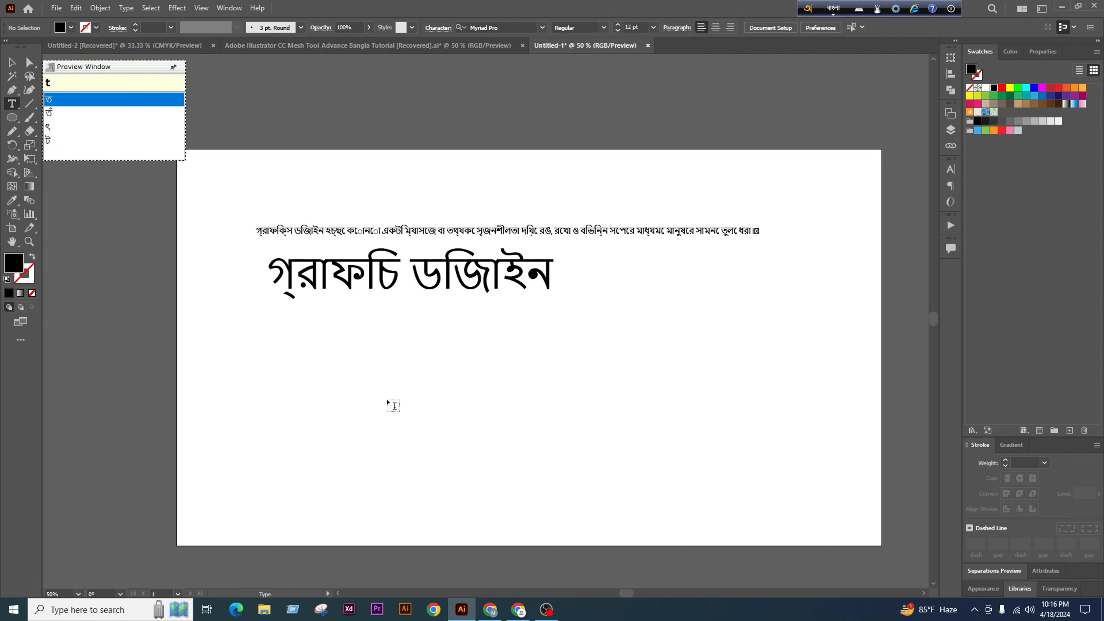
click(413, 354)
alt+scroll(362, 348, up, 1)
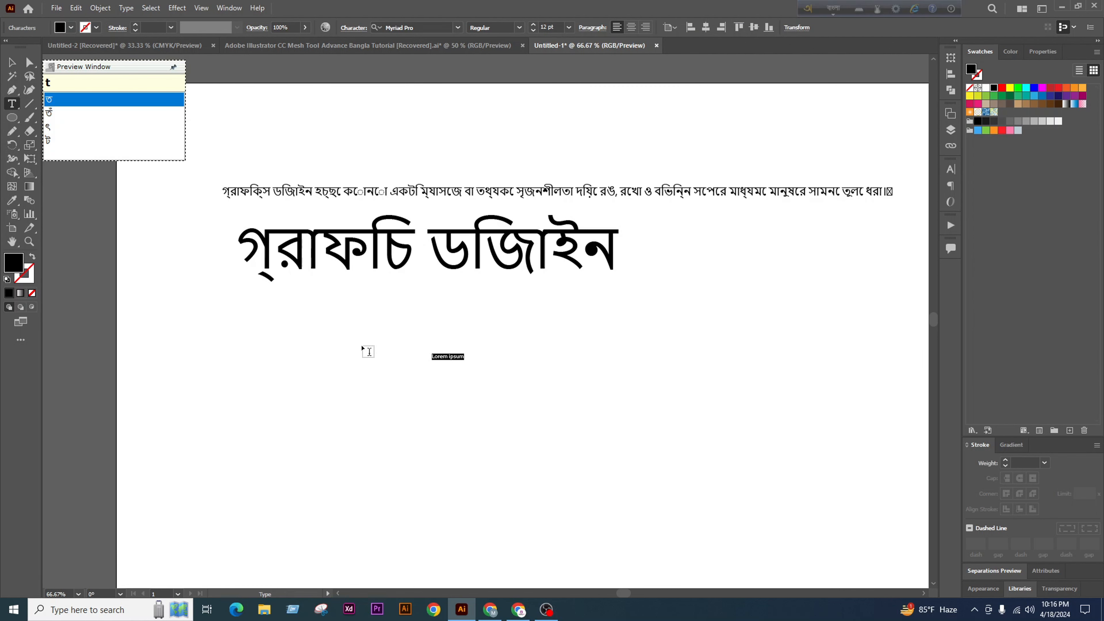
click(567, 27)
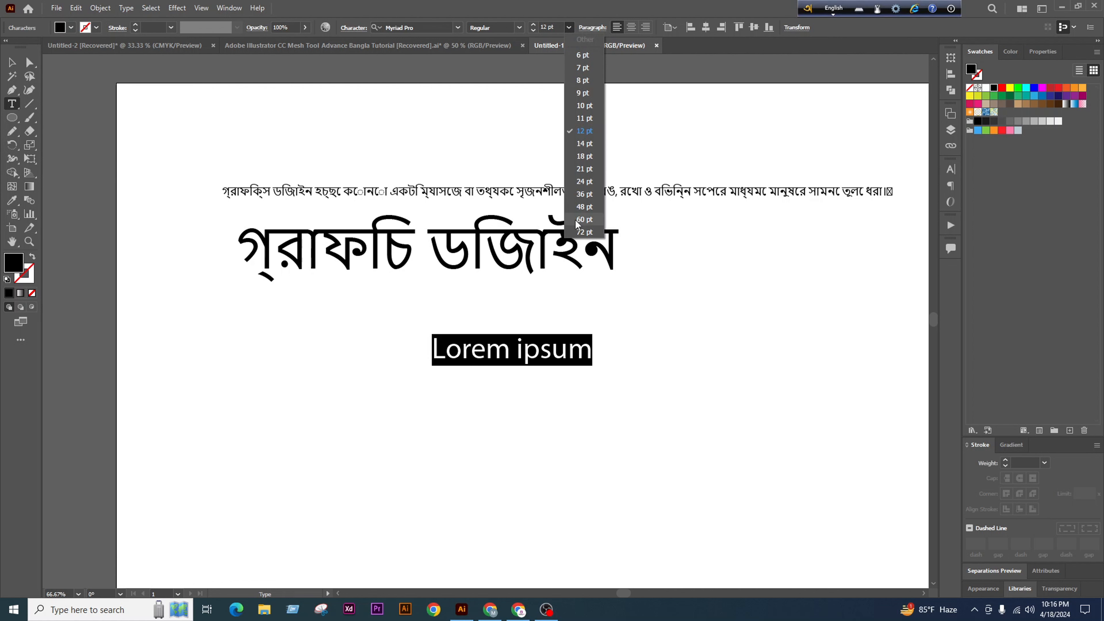
click(578, 208)
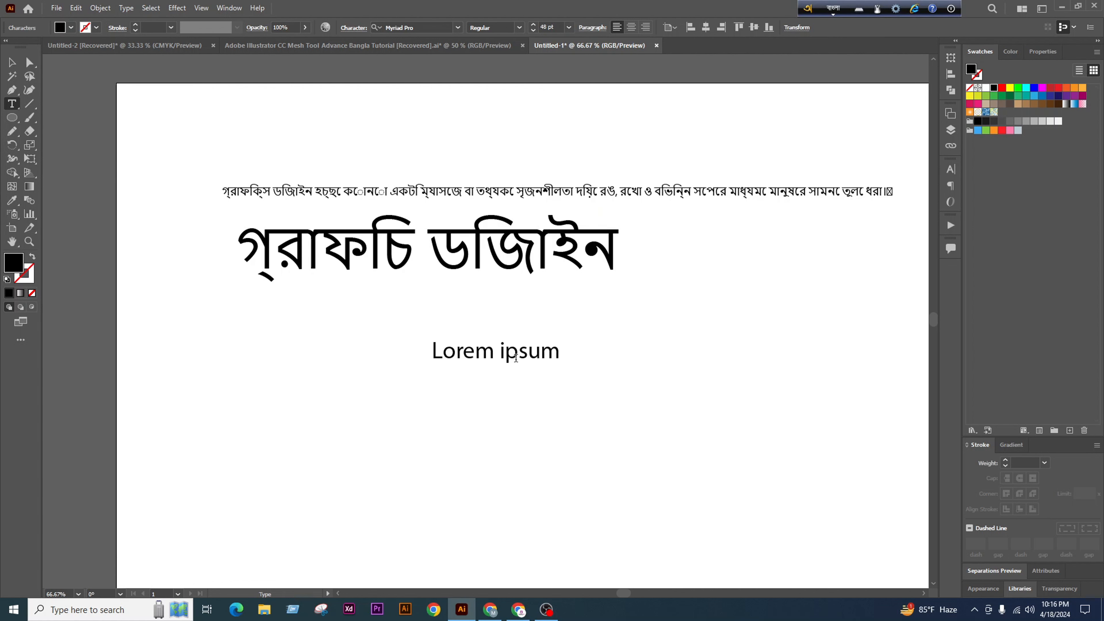
Replace the placeholder text with "graphic design" written phonetically through Avro Keyboard
text(gr)
key(BackSpace)
key(BackSpace)
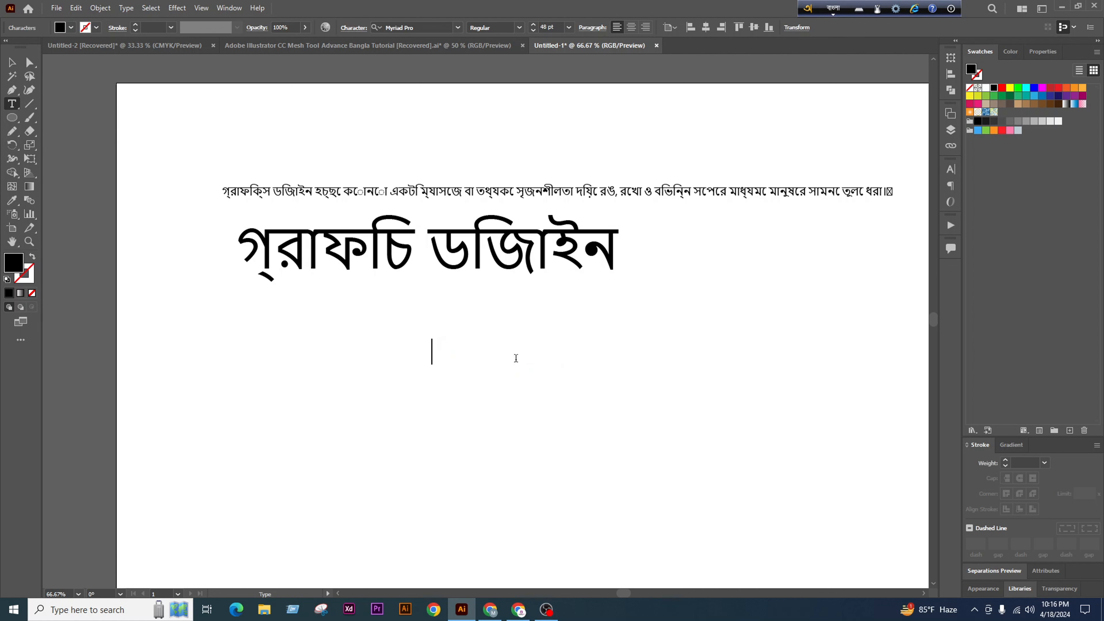
text(graph)
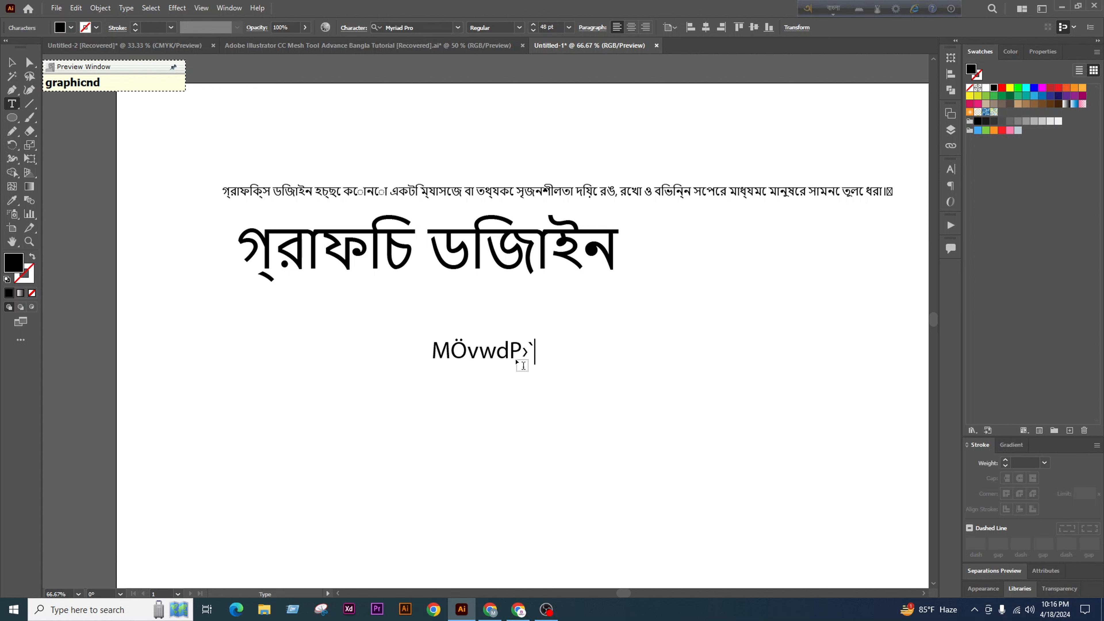
text(icn)
key(BackSpace)
text(design)
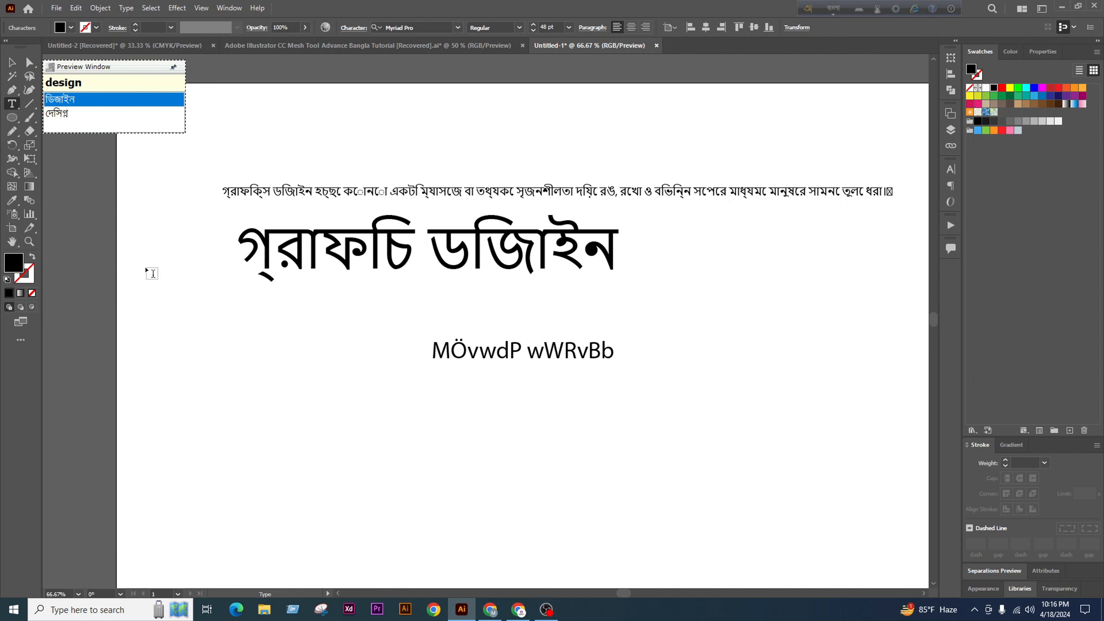
Enlarge the new text object to about 110.9 pt and place it just below the Bangla heading
click(12, 64)
click(419, 28)
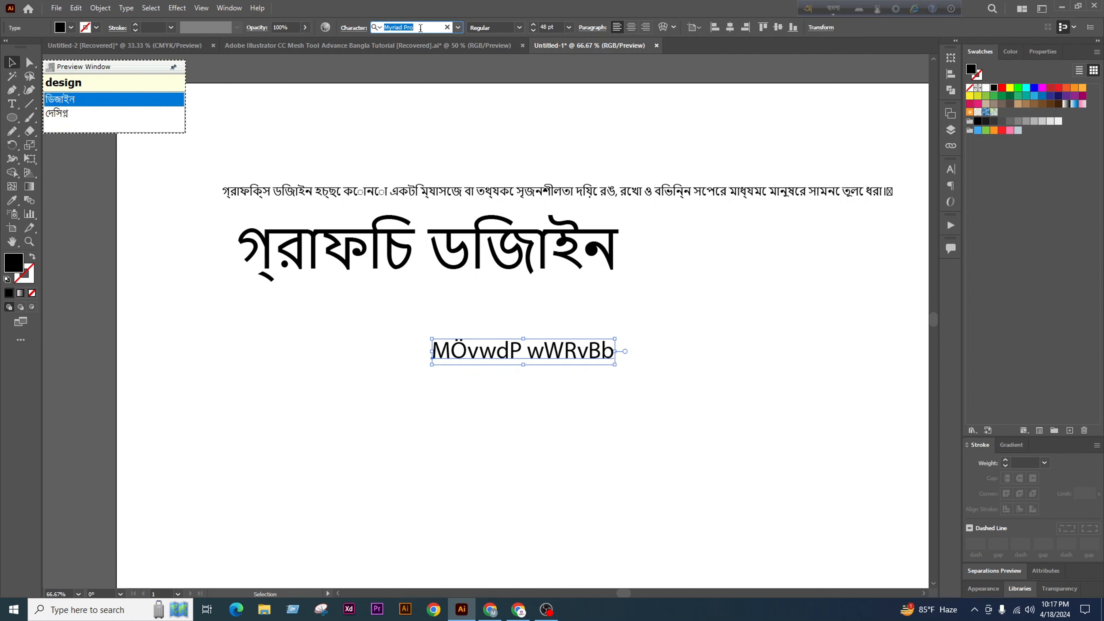
scroll(449, 300, down, 1)
drag(568, 345, 648, 394)
Set the new text's font to Li Ador Noirrit A-V1 VR and nudge the text slightly into place
click(418, 27)
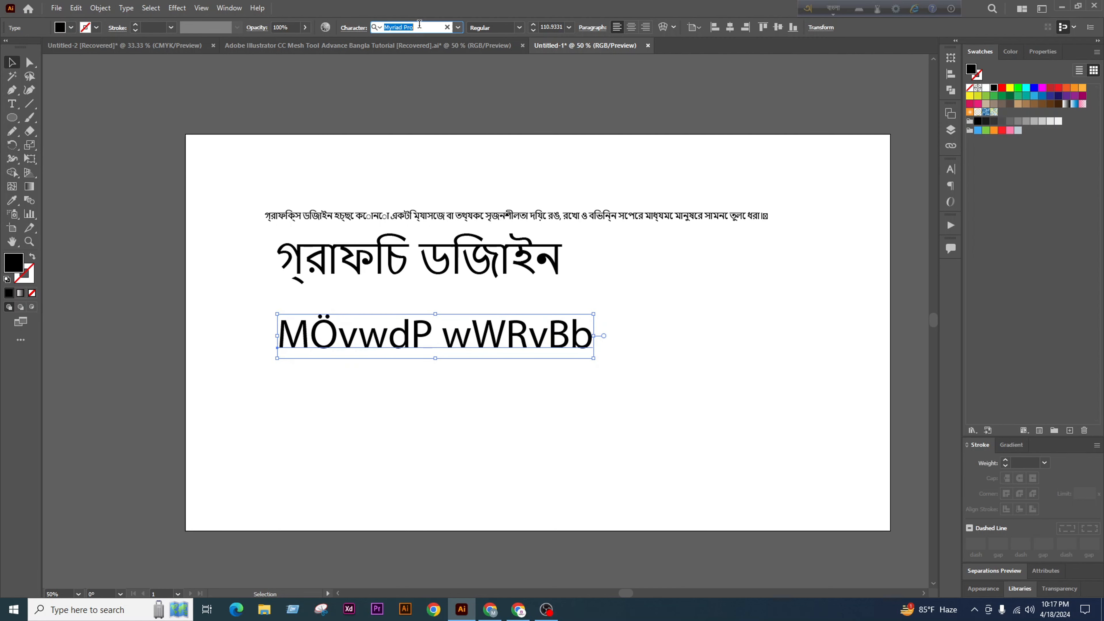
click(458, 27)
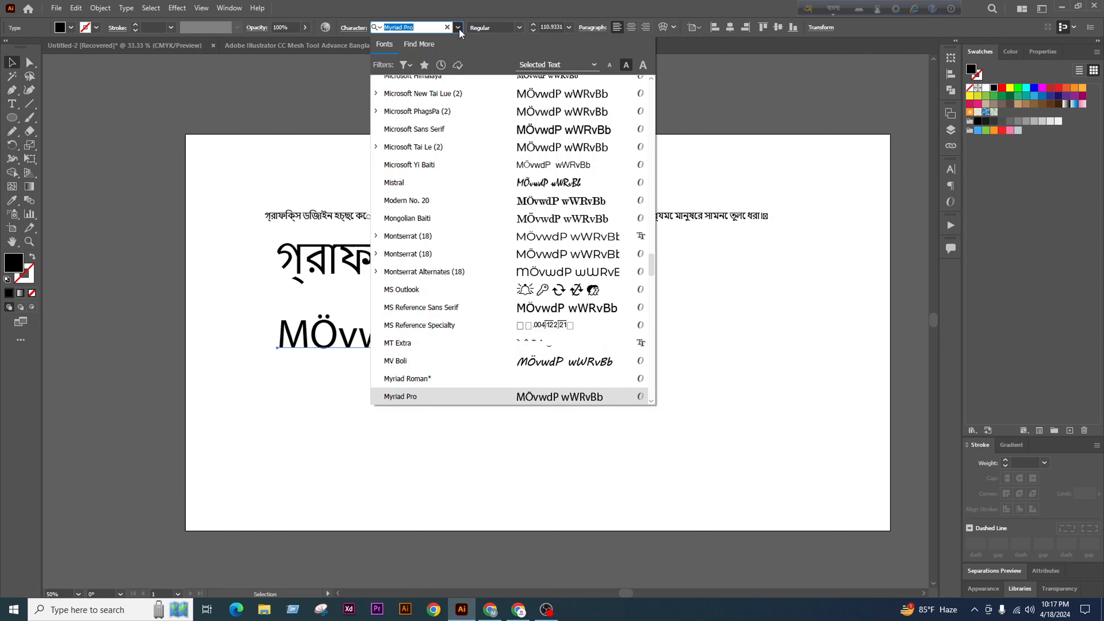
scroll(494, 203, up, 15)
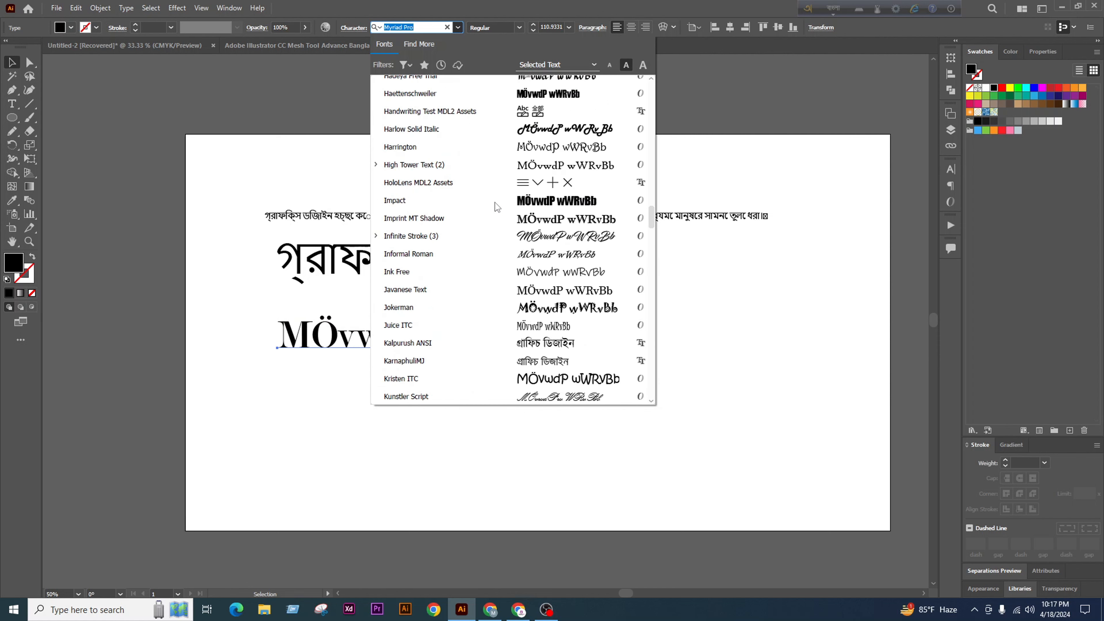
scroll(506, 217, up, 15)
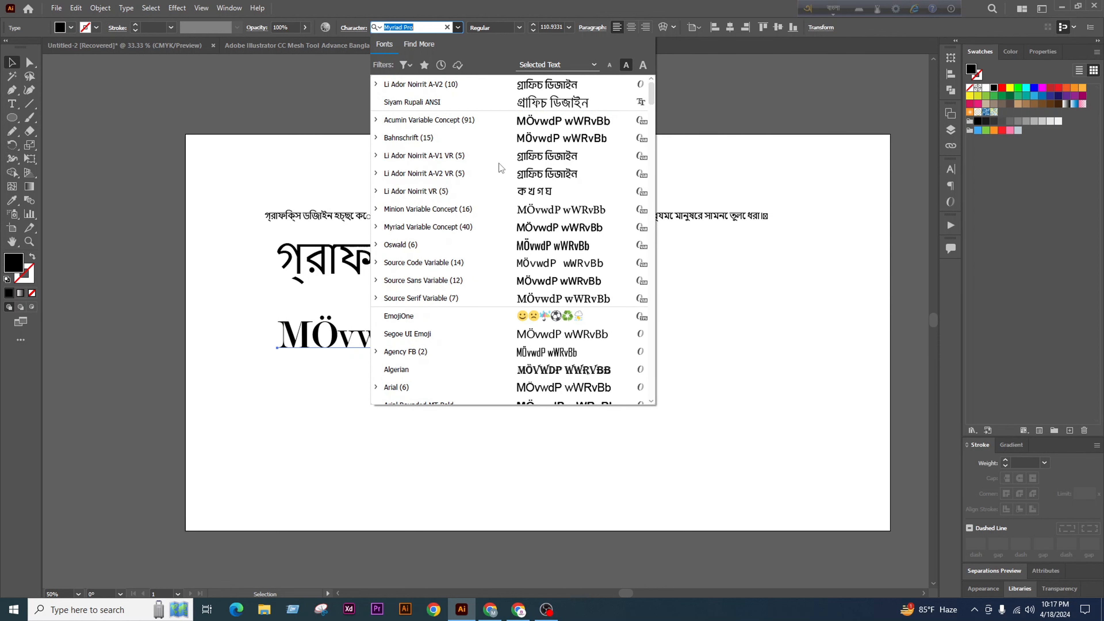
click(478, 155)
drag(443, 346, 451, 342)
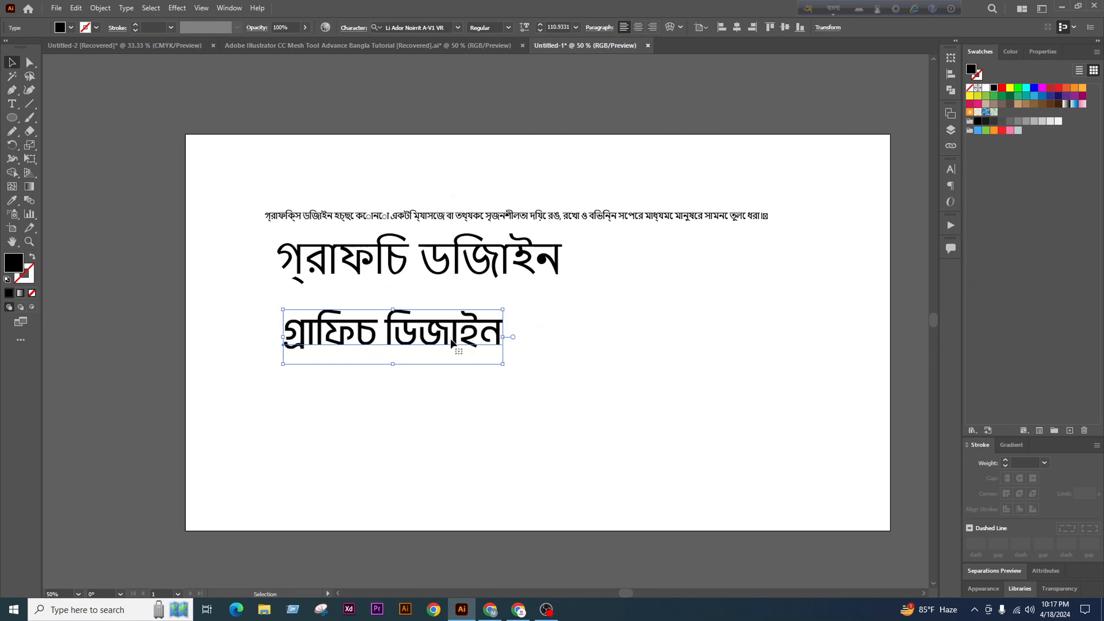
Replace the last letter of the lower line's first word with ক so it reads গ্রাফিক ডিজাইন
key(t)
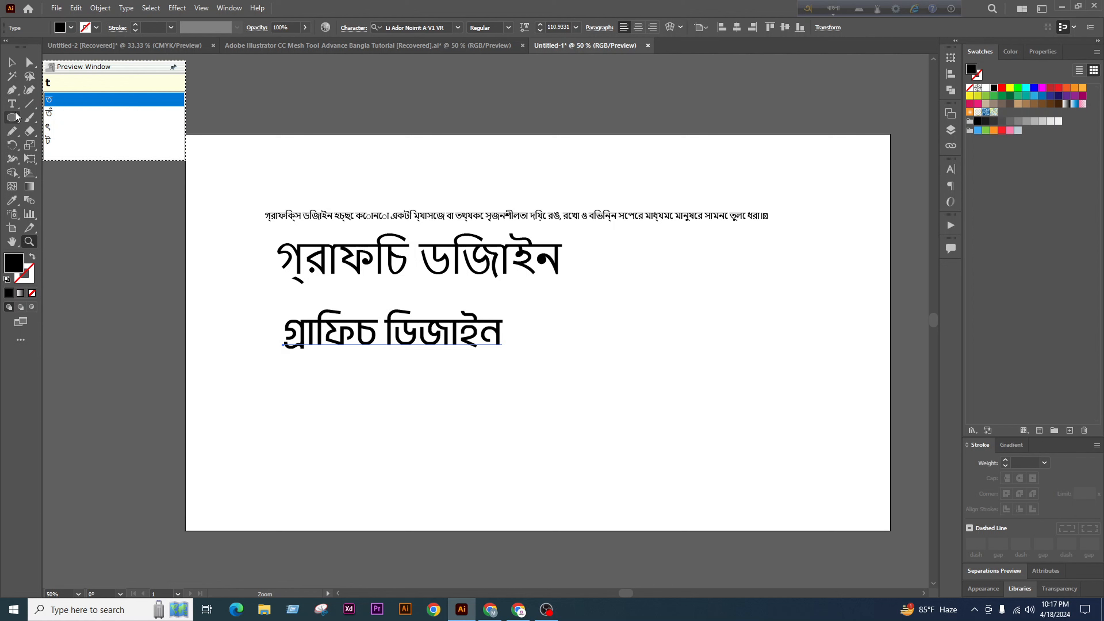
drag(375, 338, 363, 336)
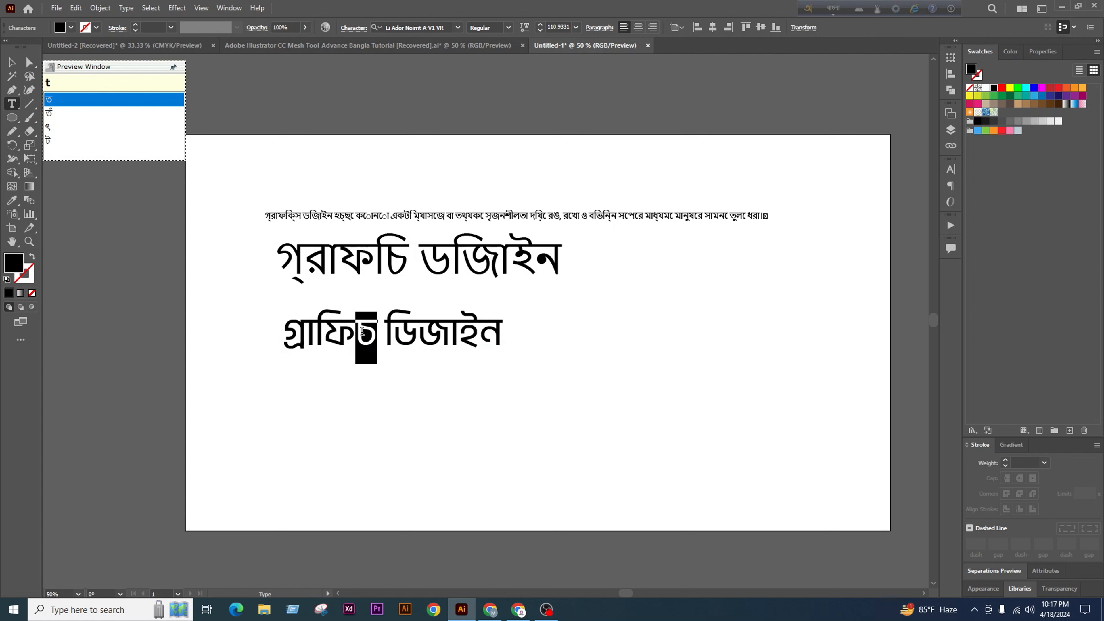
text(k)
click(9, 61)
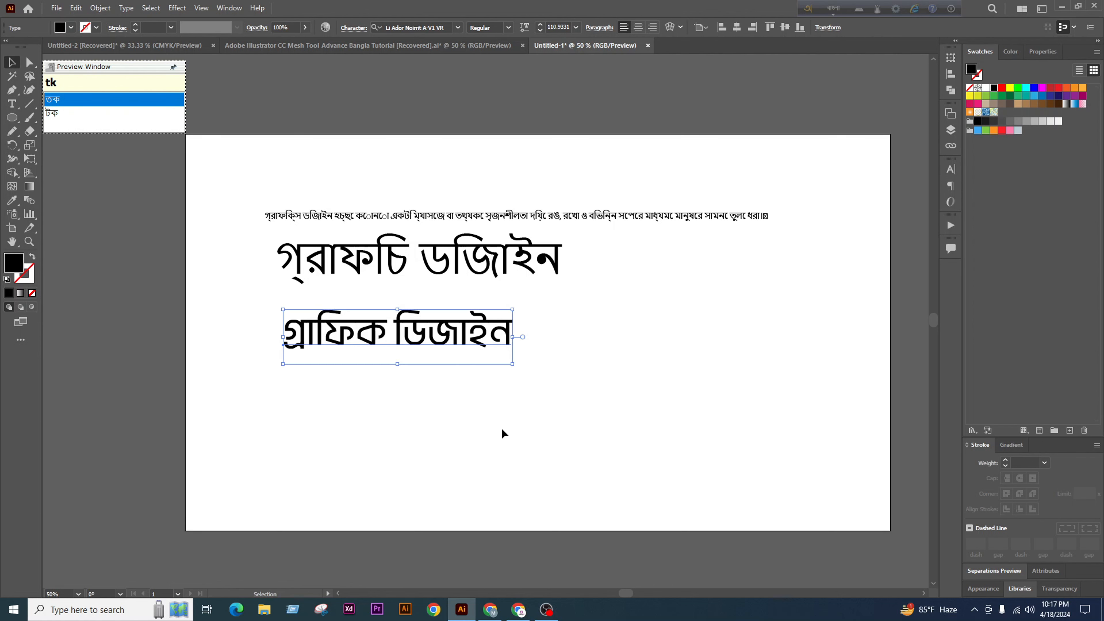
drag(515, 331, 469, 391)
click(565, 414)
Add a point text line reading শিখে তাবিজ বিক্রি করতে চাই below গ্রাফিক ডিজাইন
scroll(370, 388, down, 1)
scroll(341, 383, up, 2)
key(t)
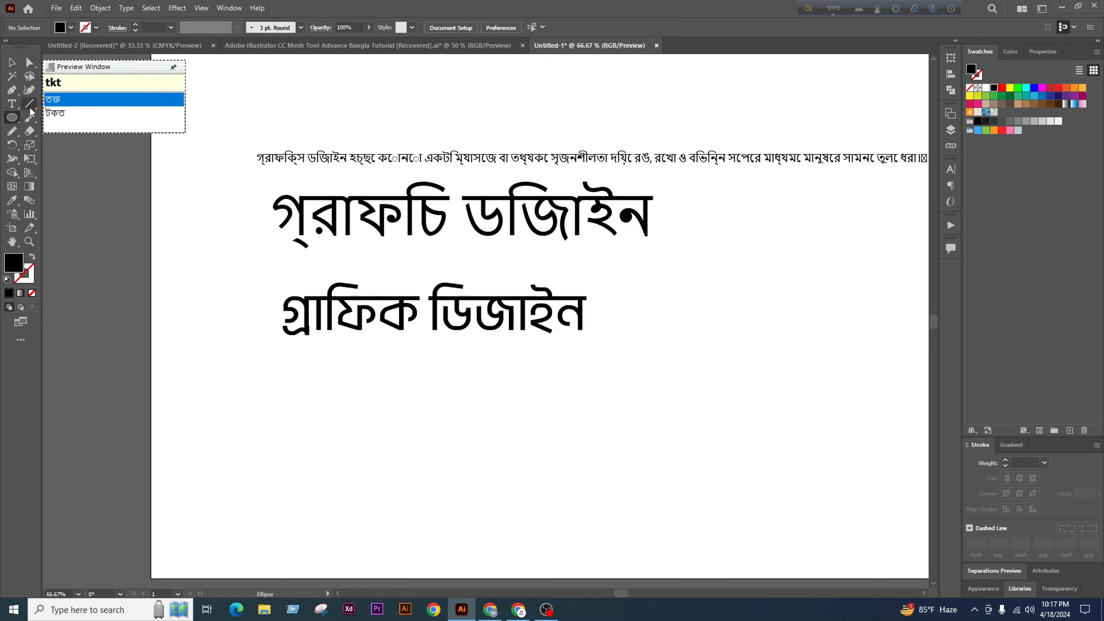
click(12, 104)
click(369, 388)
text(sh)
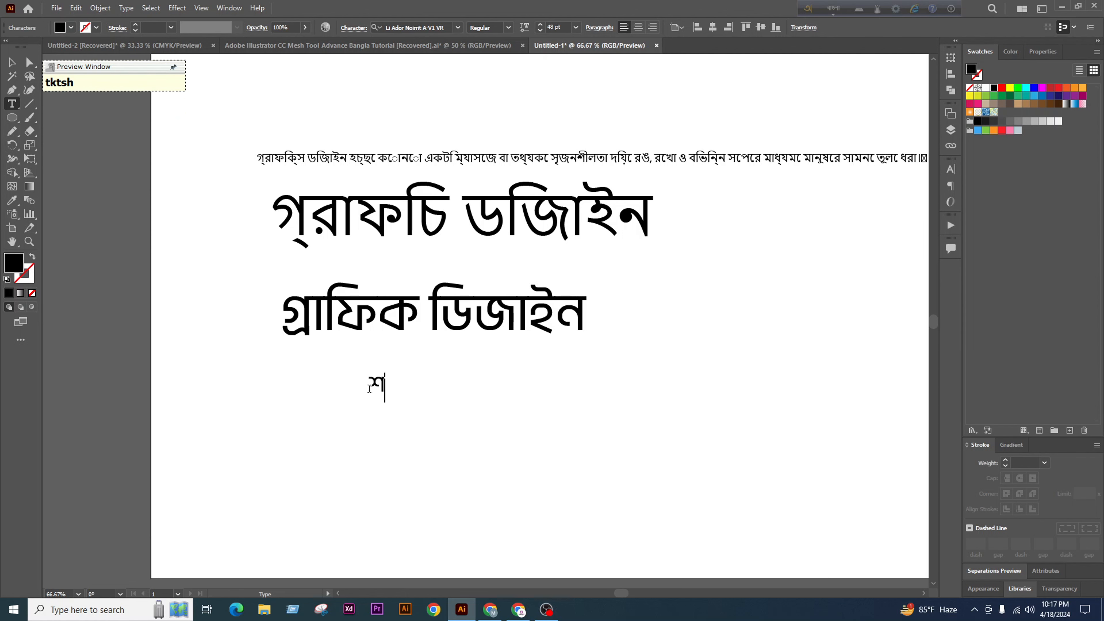
text(ikhe tabij b)
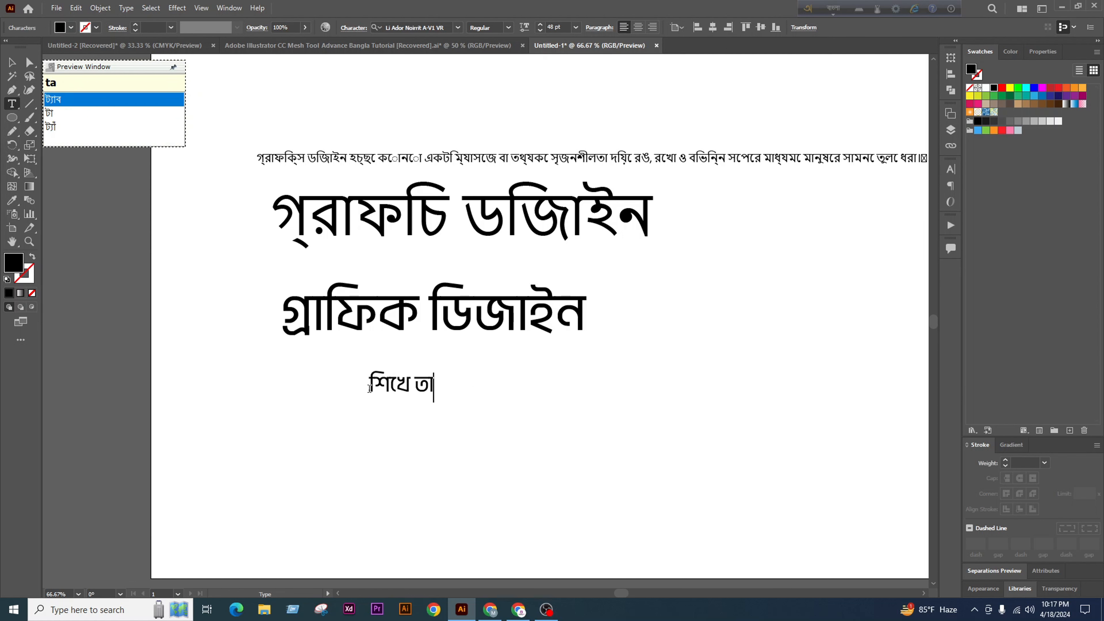
text(ikri korte c)
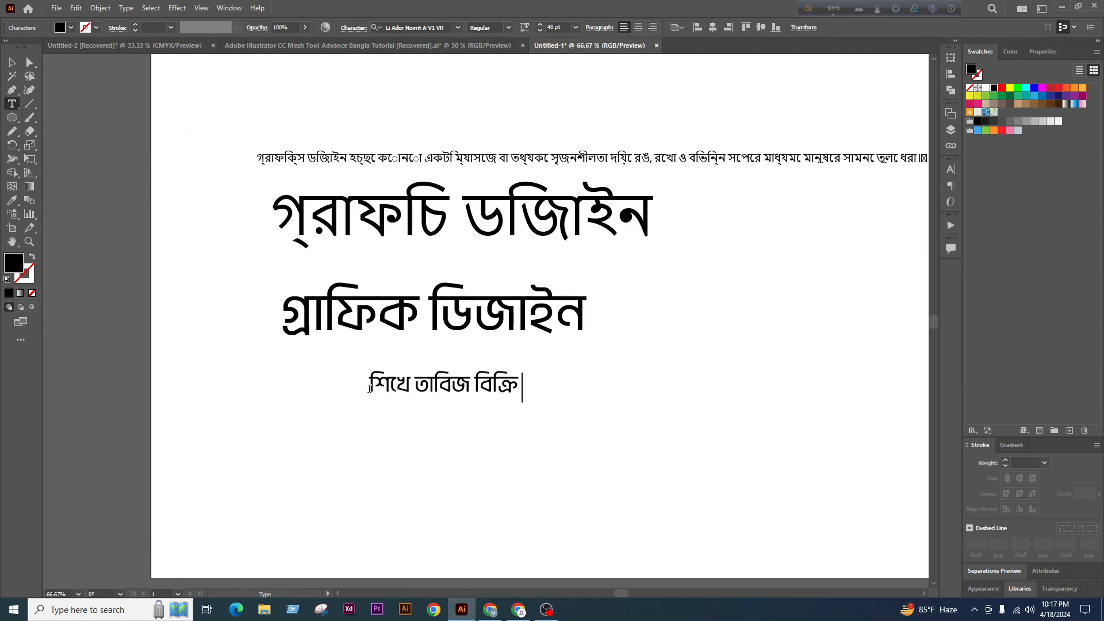
text(ai)
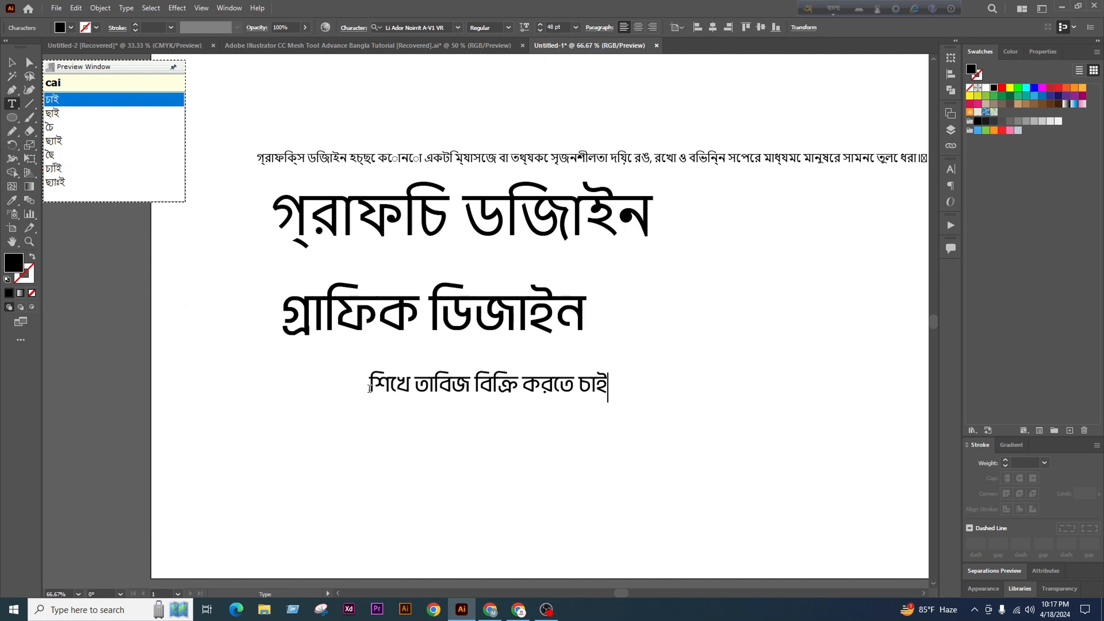
Enlarge the শিখে তাবিজ বিক্রি করতে চাই line and align its start beneath গ্রাফিক ডিজাইন
click(11, 62)
drag(528, 379, 443, 355)
drag(523, 378, 865, 491)
scroll(400, 345, down, 2)
click(478, 417)
scroll(405, 319, up, 1)
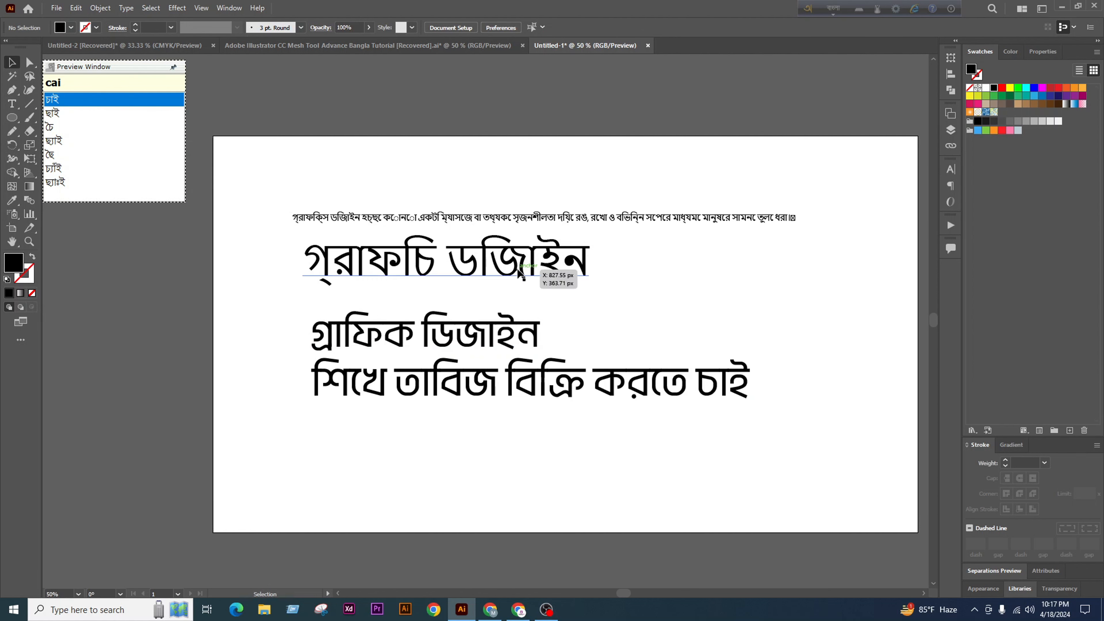
Move the broken-letter Unicode heading above the small pasted sentence
drag(517, 269, 537, 193)
drag(624, 271, 439, 185)
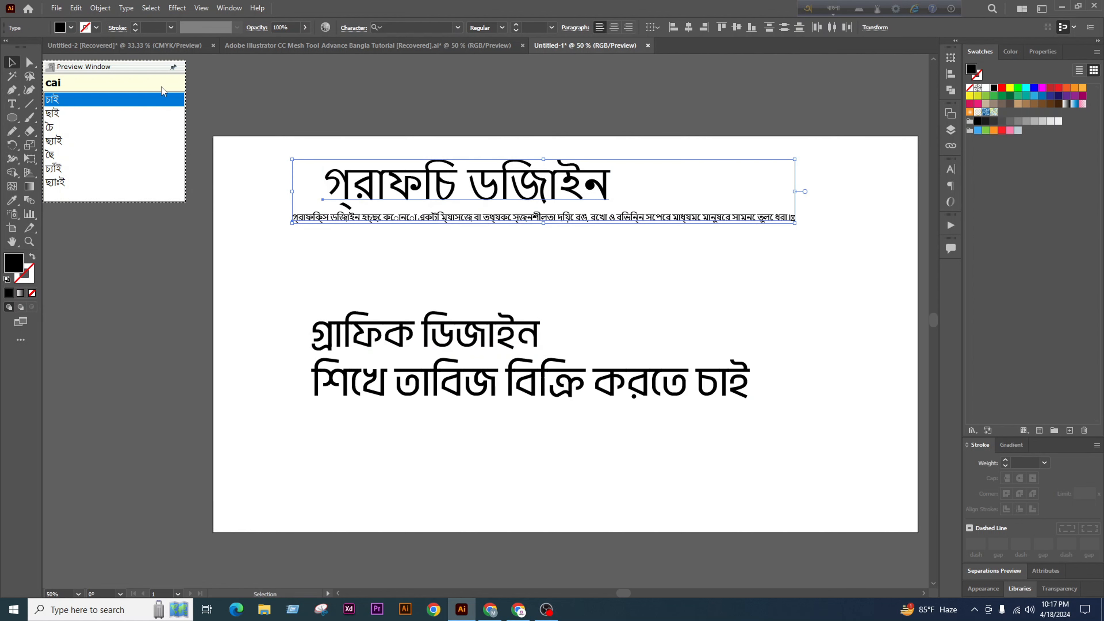
click(384, 113)
Raise the গ্রাফিক ডিজাইন line slightly, and shift it left together with the line below
drag(534, 330, 535, 316)
click(649, 326)
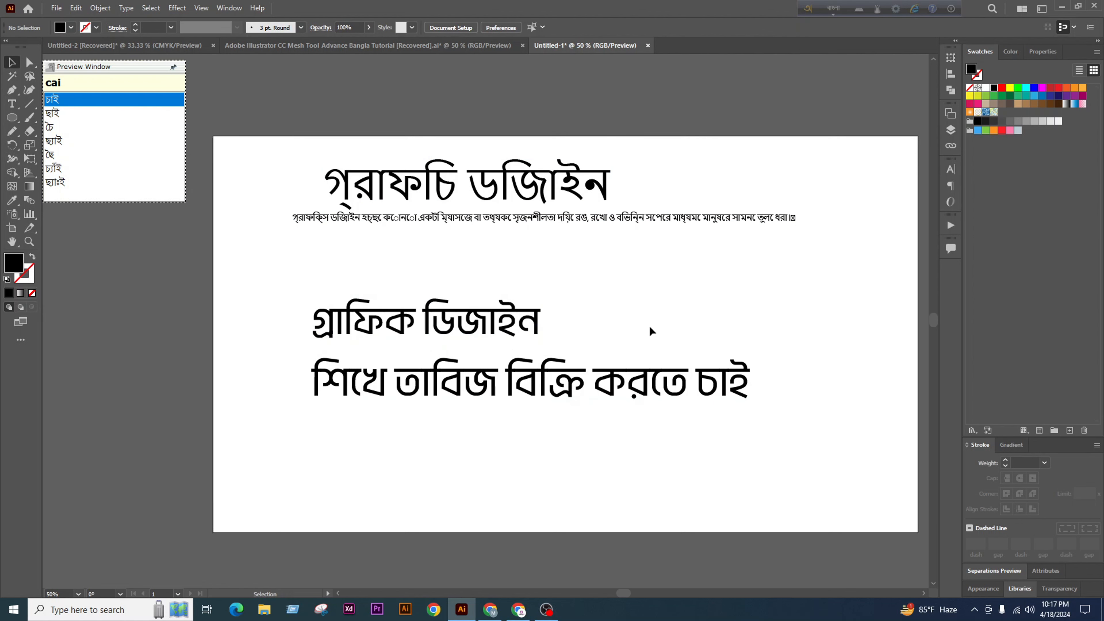
key(space)
drag(650, 327, 602, 318)
drag(568, 284, 410, 400)
drag(518, 368, 482, 367)
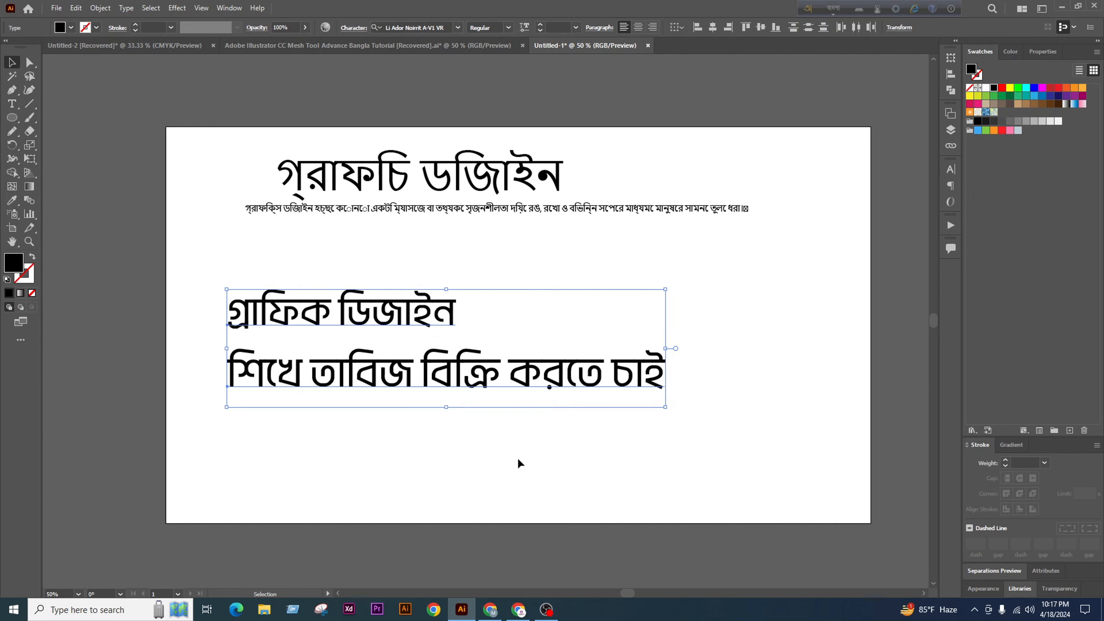
click(518, 463)
Duplicate the গ্রাফিক ডিজাইন line to its right and clear all text from the copy
drag(456, 313, 716, 310)
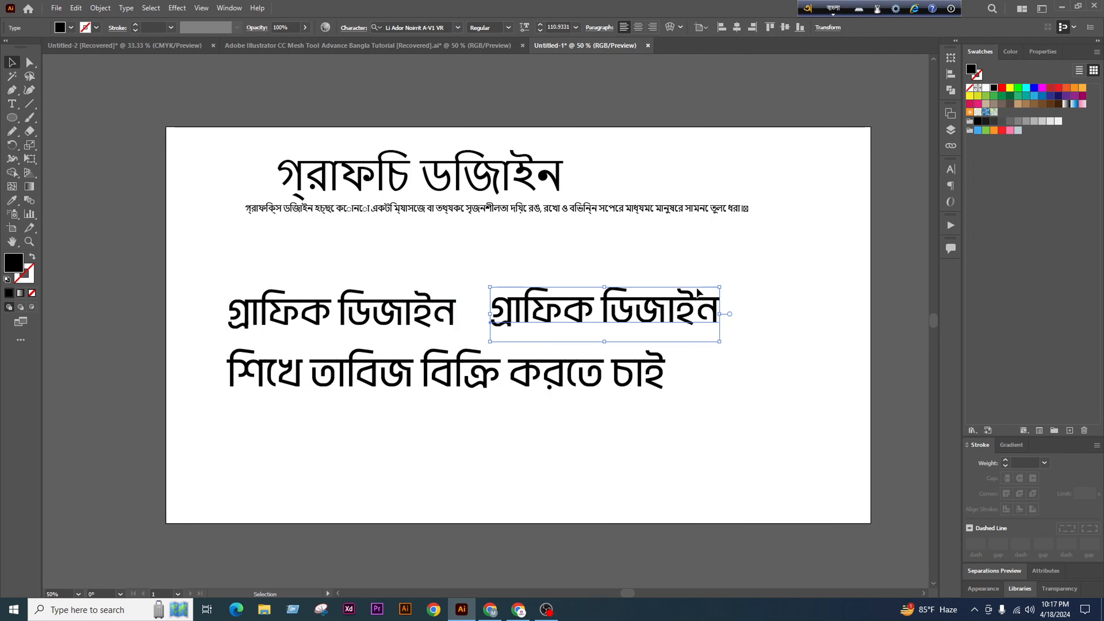
text(t)
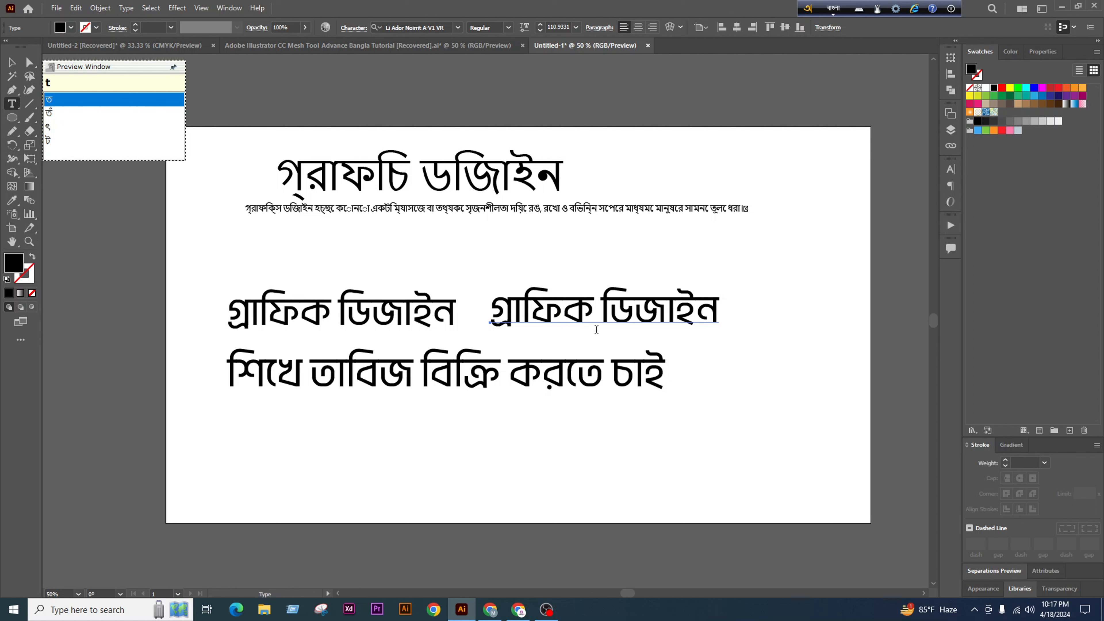
click(595, 318)
key(ctrl+a)
key(BackSpace)
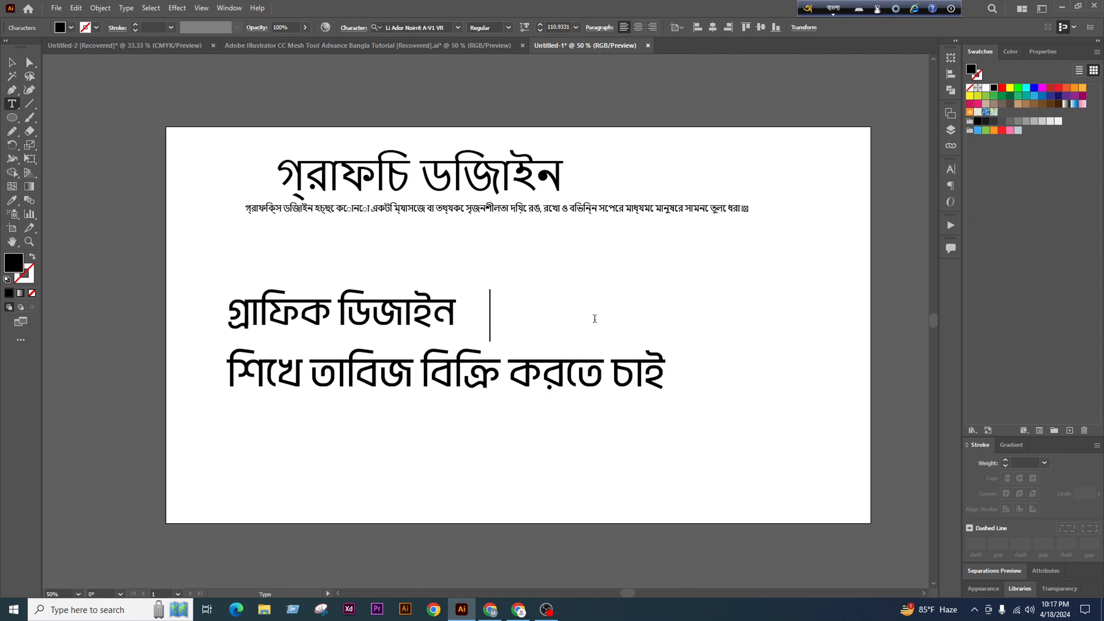
Write আমাদের দেশের প্রতি ভালোবাসা in the emptied copy, using the ভালোবাসা spelling with the ো vowel sign
text(amad)
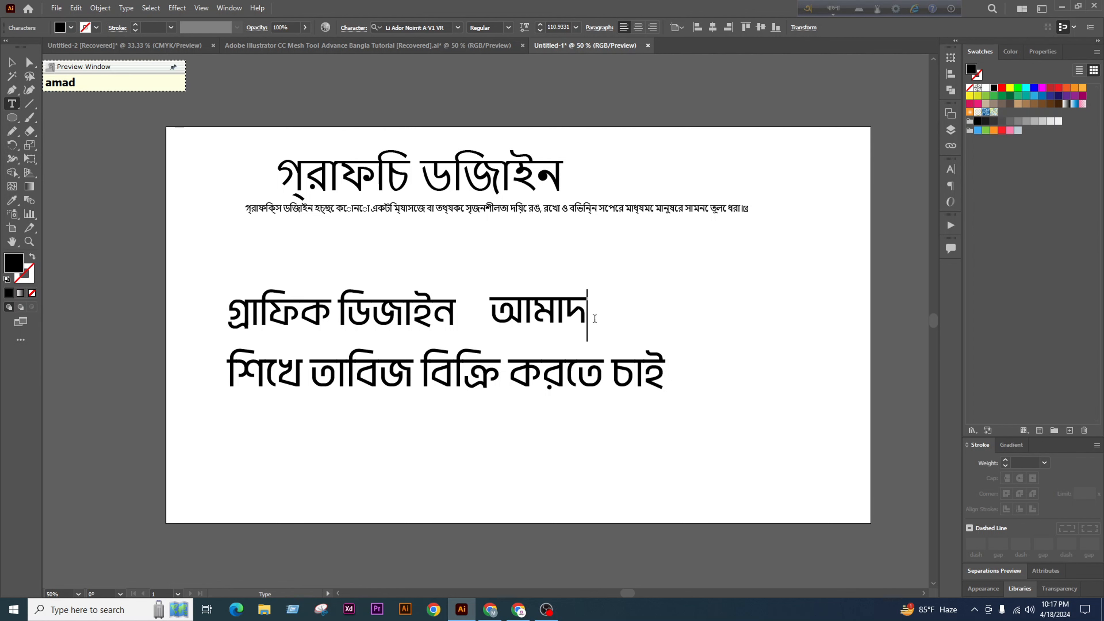
text(er desher)
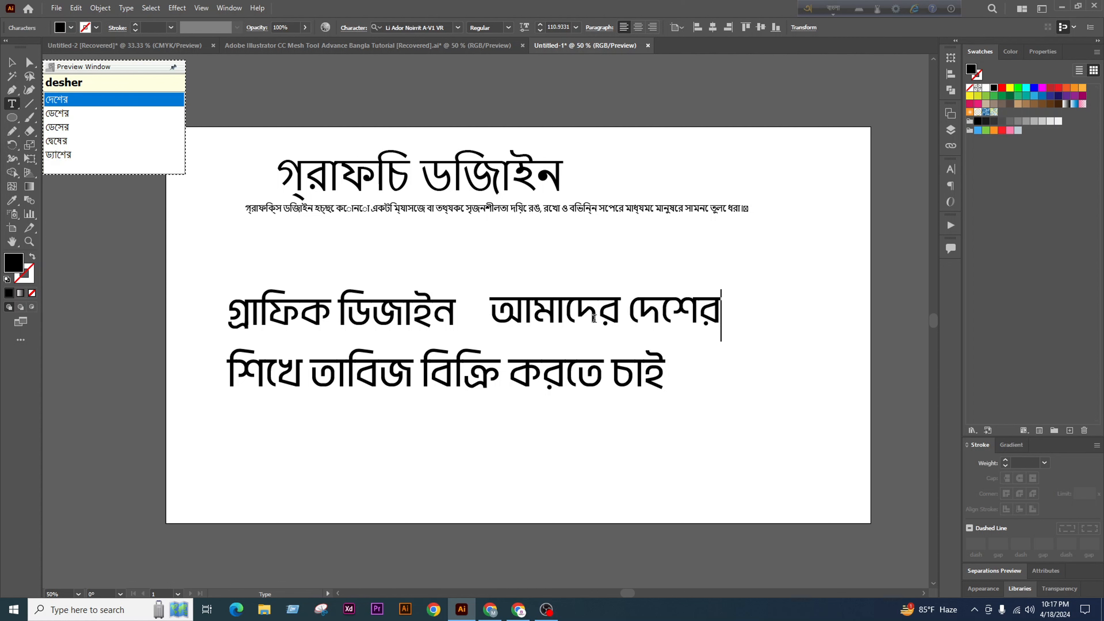
text( proti )
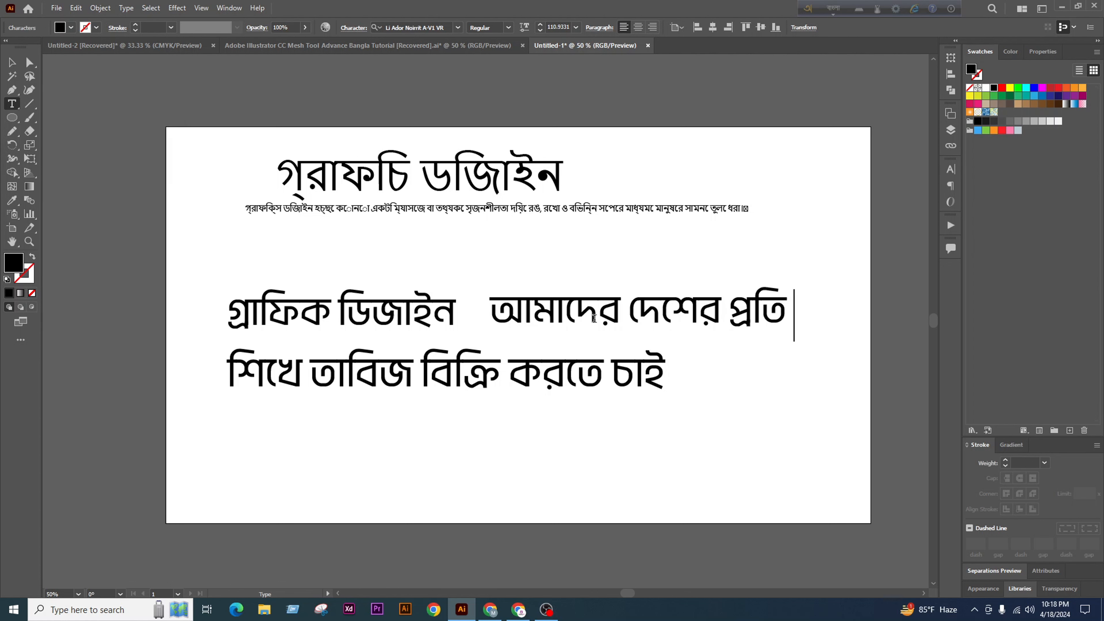
text(valobasa)
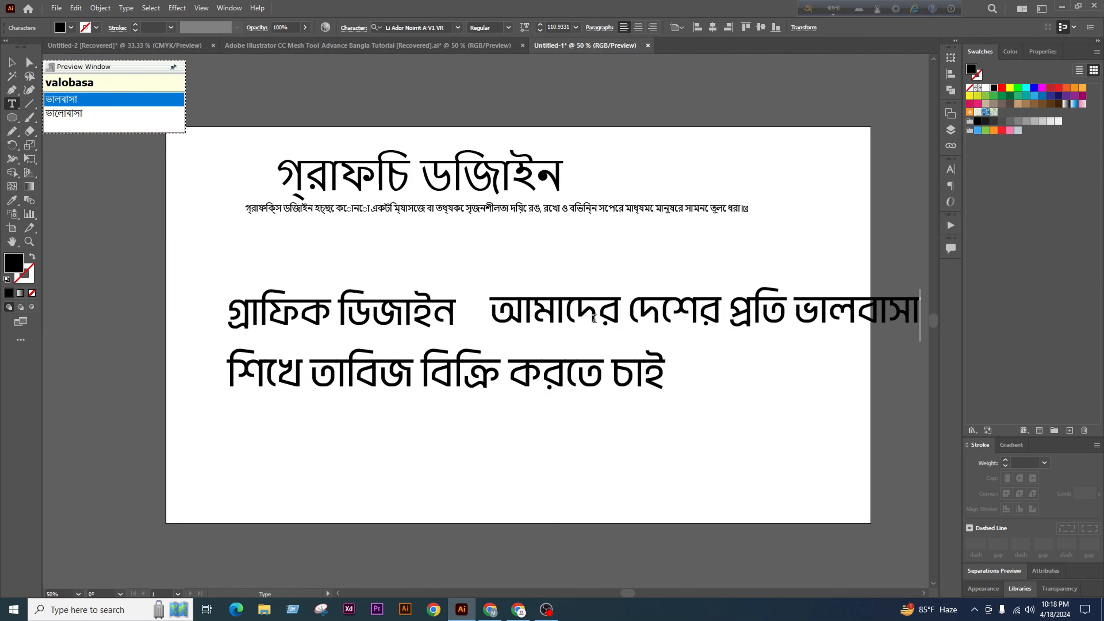
key(BackSpace)
key(BackSpace)
key(BackSpace)
key(BackSpace)
key(BackSpace)
text(O)
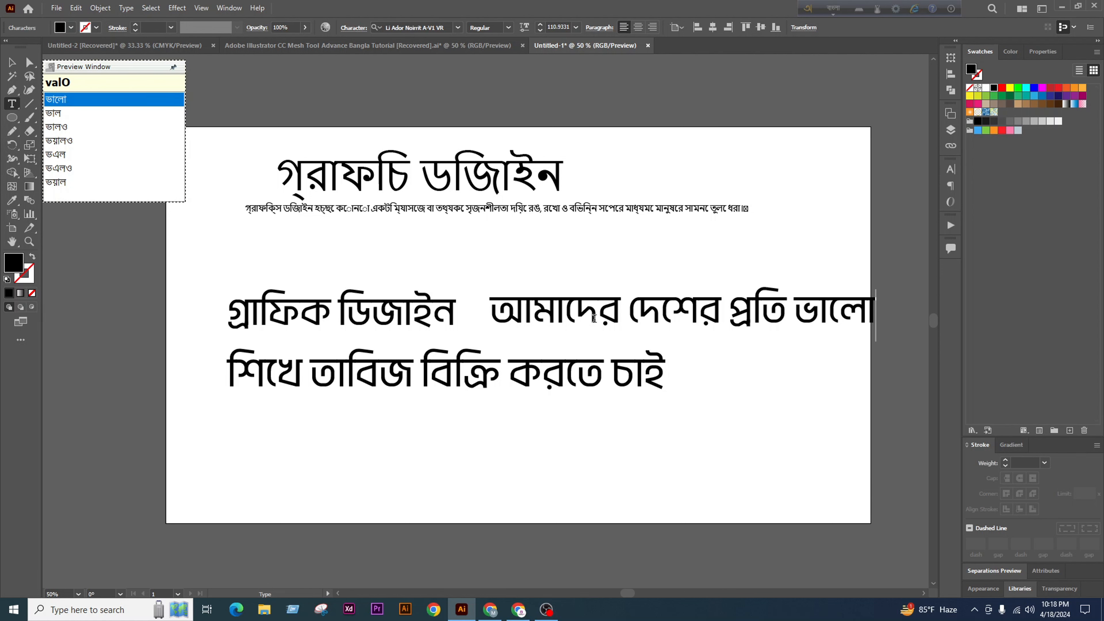
text(basa)
Extend the আমাদের দেশের প্রতি ভালোবাসা line with রয়েছে জনগনের and fill the whole text object with red
scroll(597, 332, down, 2)
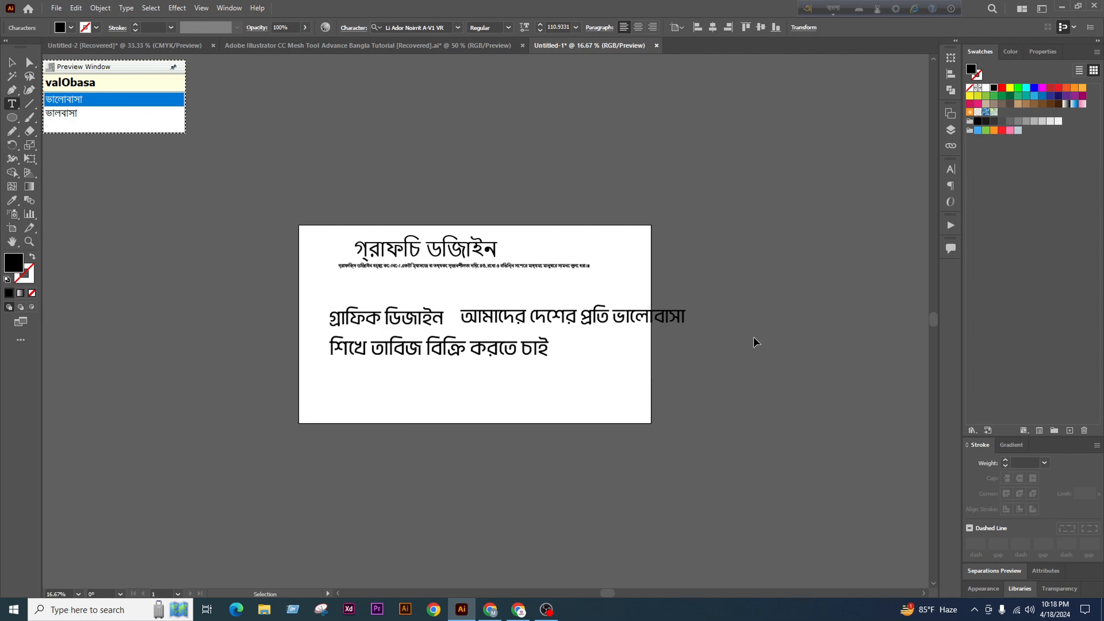
scroll(753, 336, up, 1)
text(royeche)
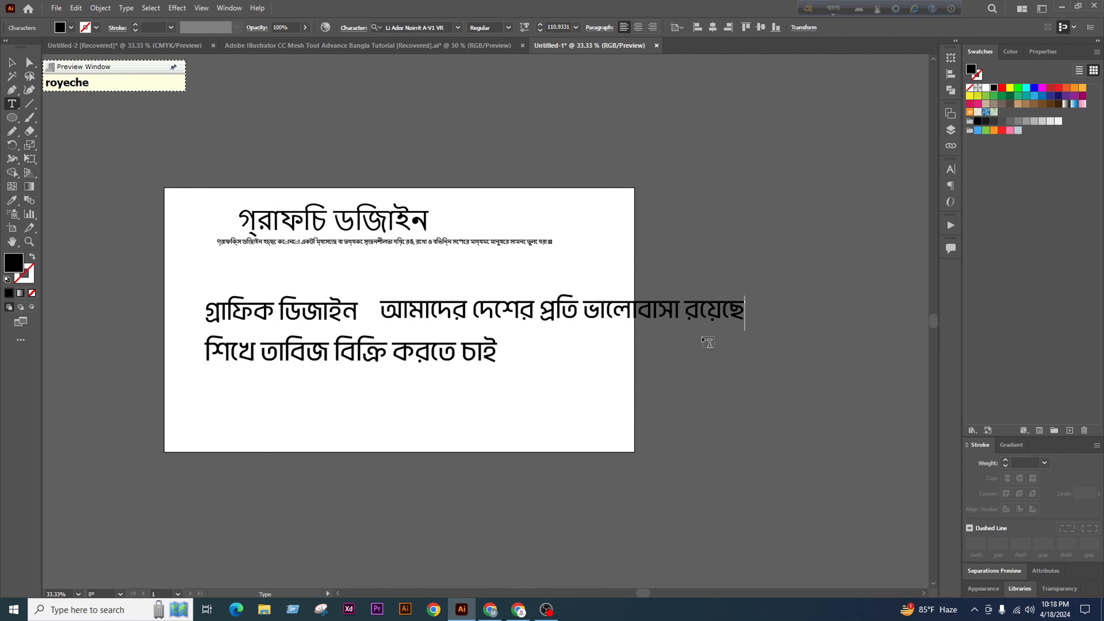
text( jon)
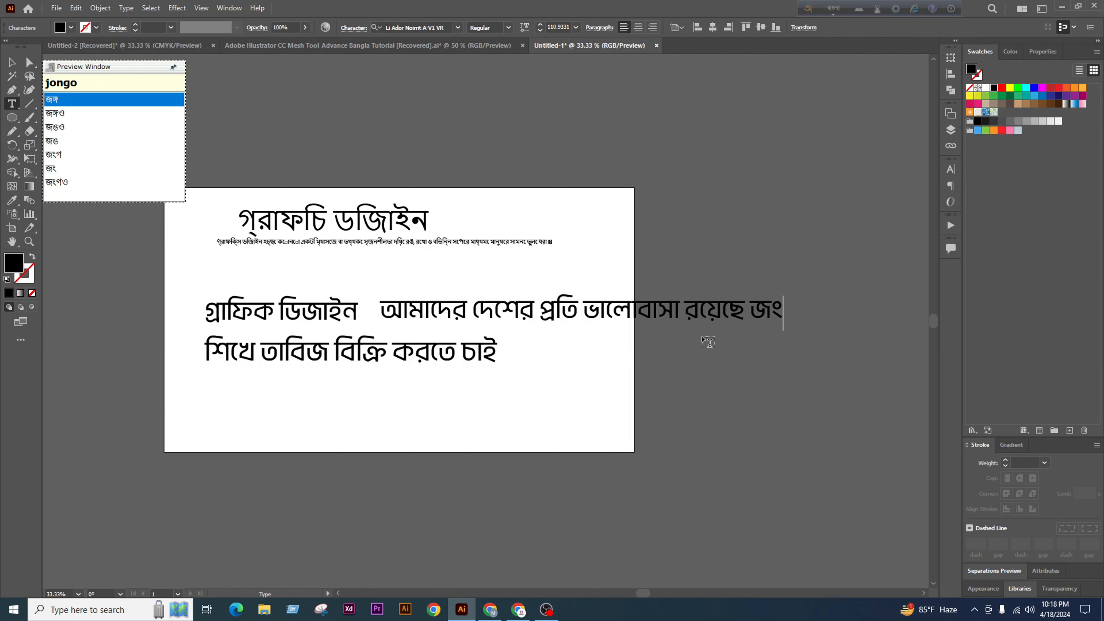
key(Return)
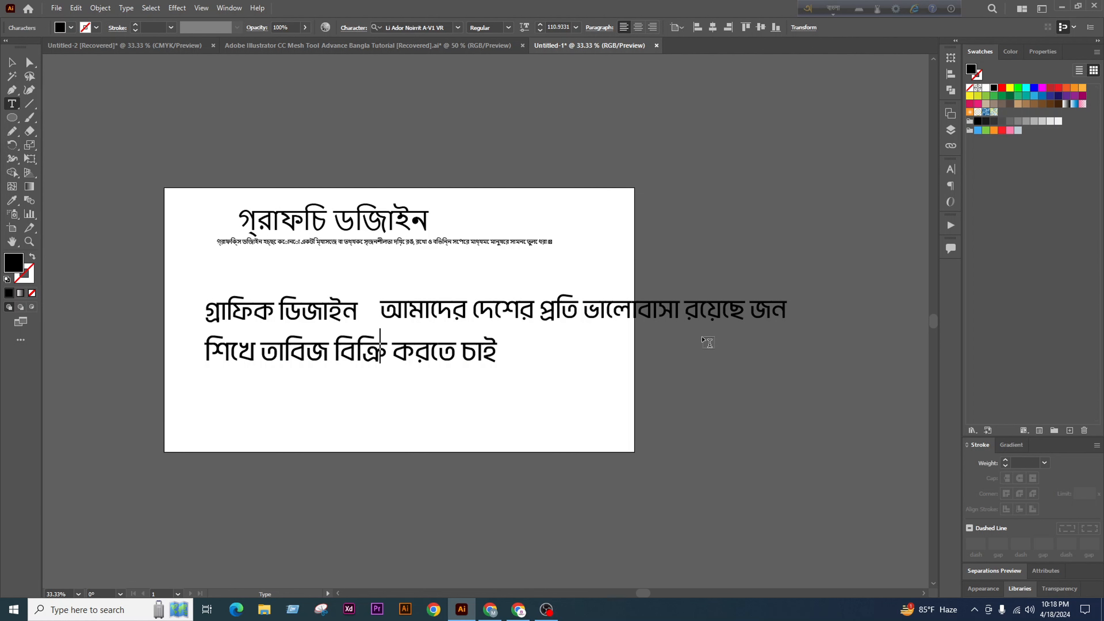
text(goner)
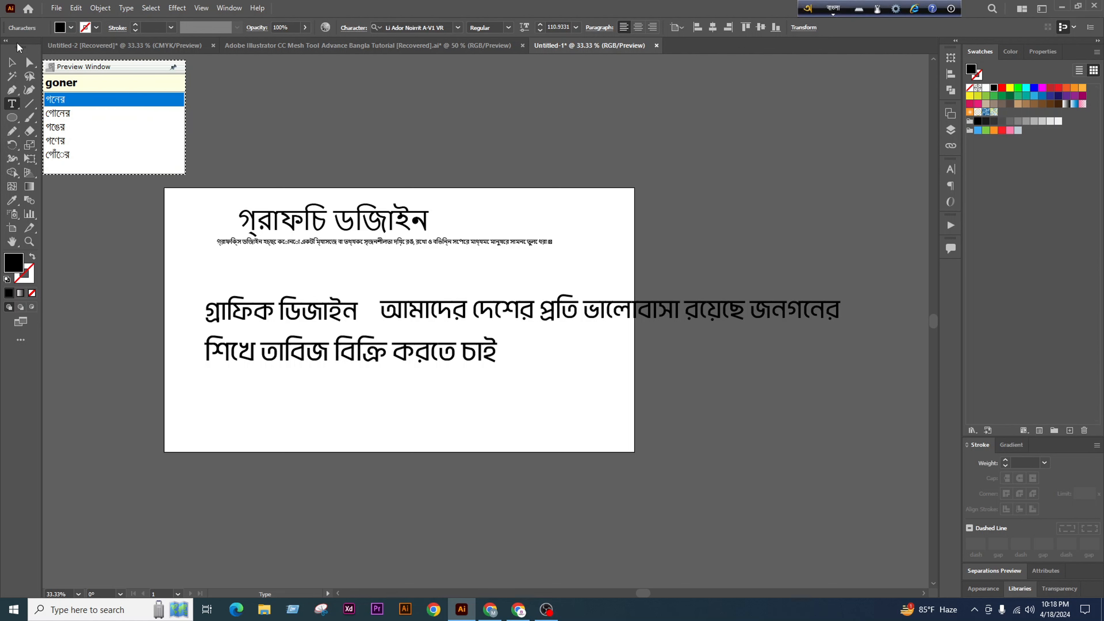
key(Escape)
click(1005, 88)
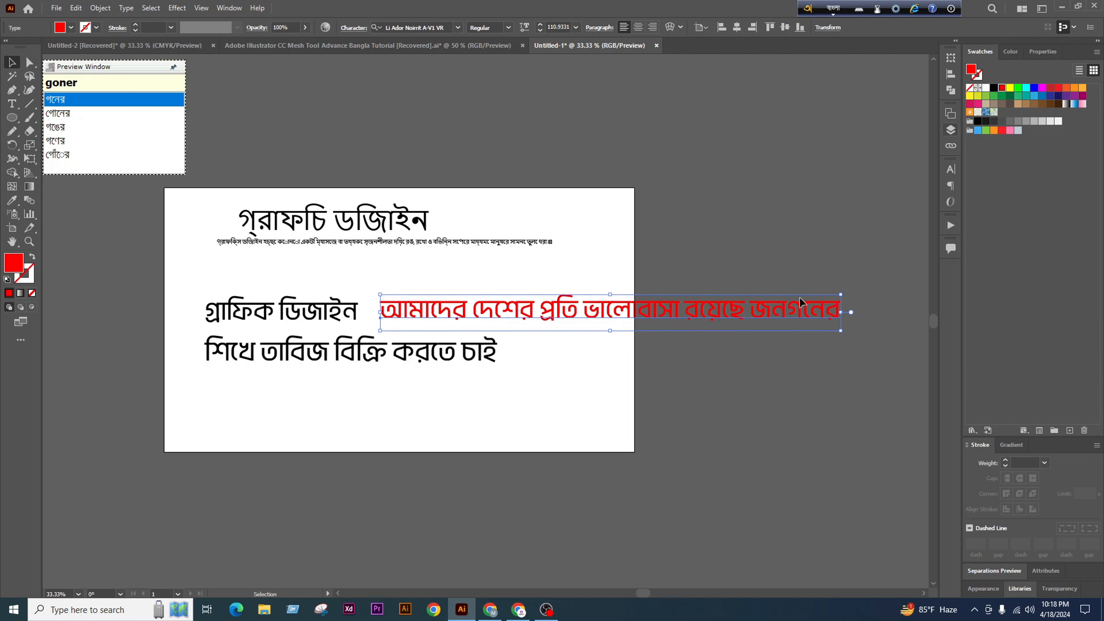
Delete the red আমাদের দেশের প্রতি ভালোবাসা রয়েছে জনগনের text line and clear the selection
drag(752, 300, 616, 132)
key(Delete)
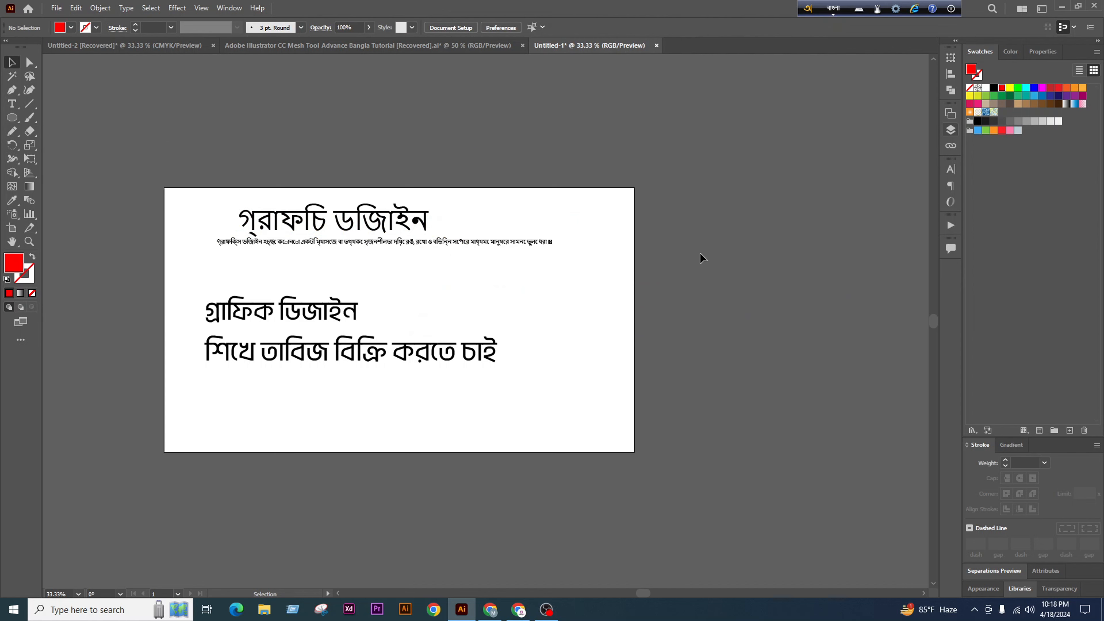
drag(559, 329, 634, 326)
drag(638, 176, 220, 446)
click(645, 353)
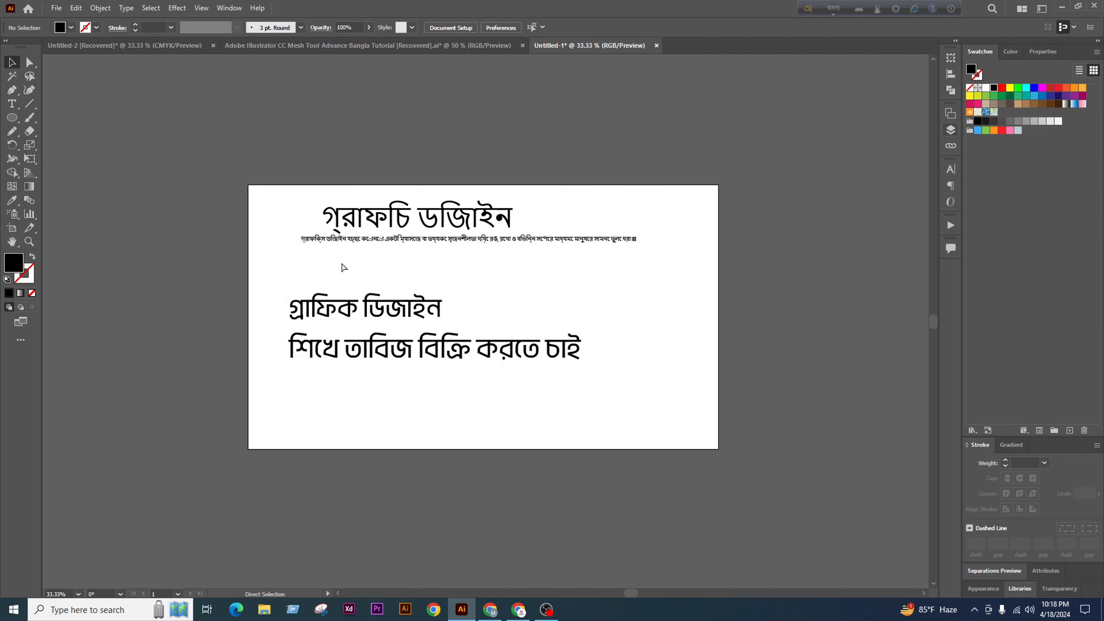
scroll(327, 261, up, 2)
click(728, 172)
scroll(681, 295, down, 1)
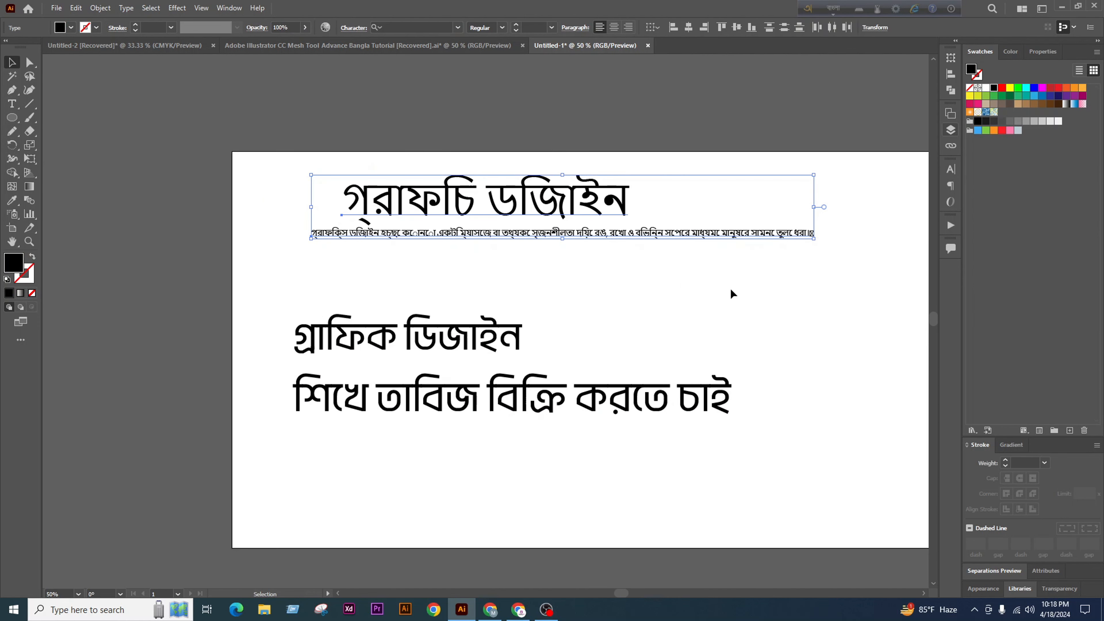
key(Delete)
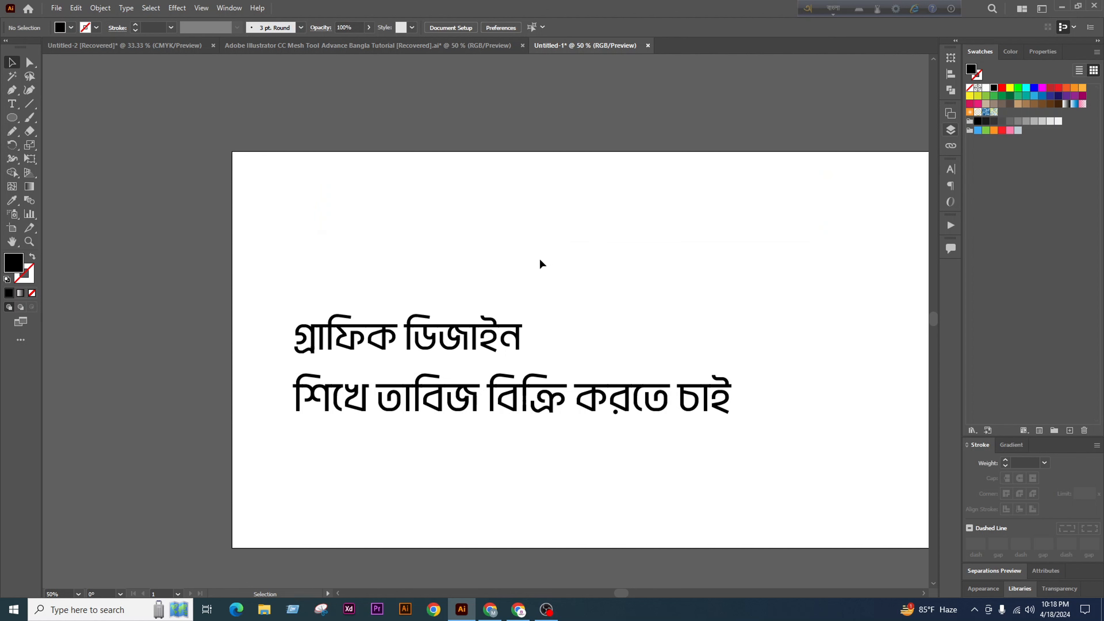
key(ctrl+z)
scroll(424, 248, down, 2)
scroll(544, 247, up, 1)
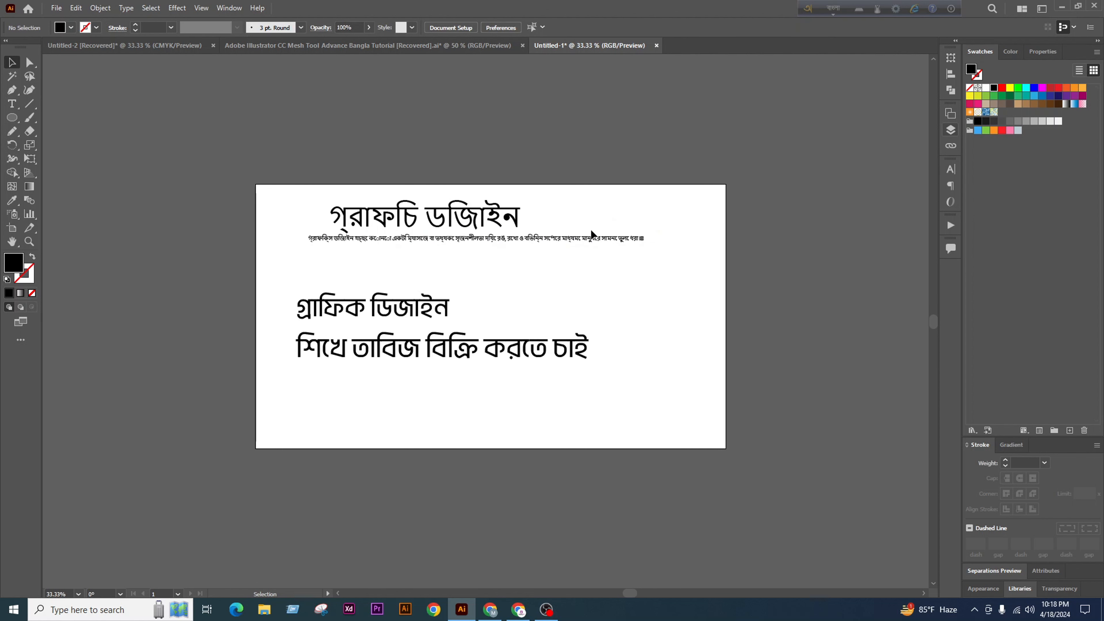
Review the Global output settings in Avro Keyboard's options, keeping the output as ANSI, and close the options
click(520, 222)
click(584, 346)
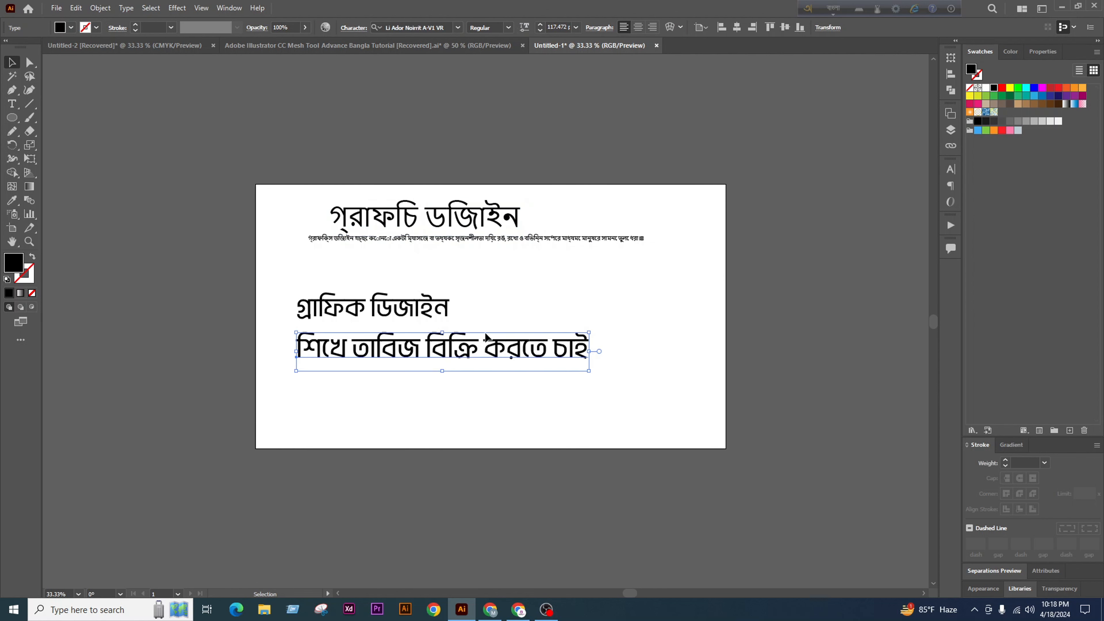
scroll(491, 339, up, 1)
click(807, 9)
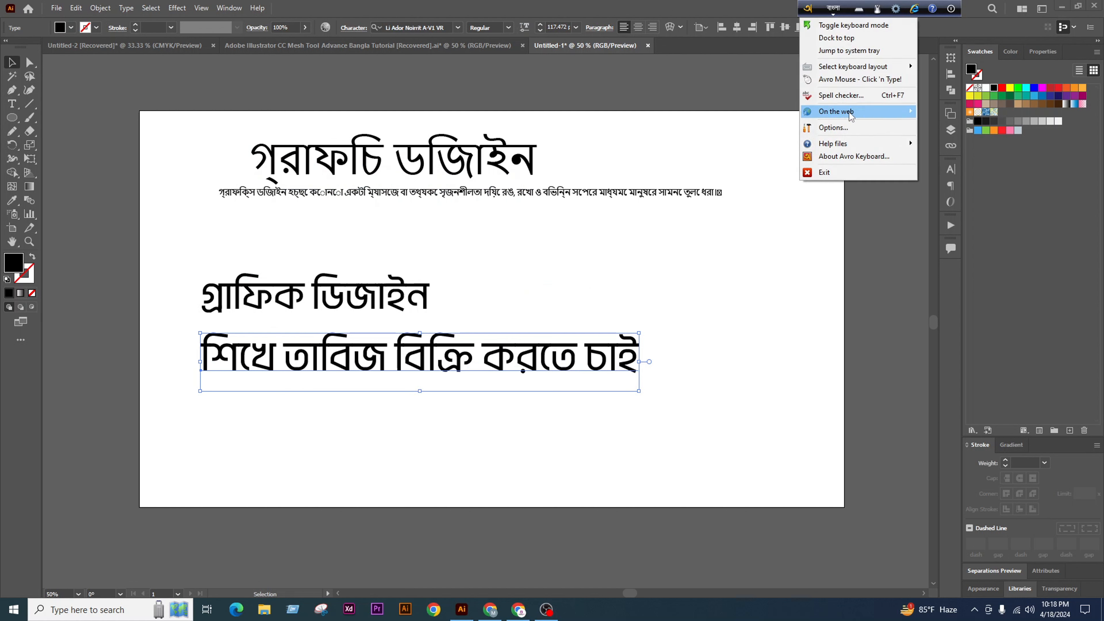
click(834, 127)
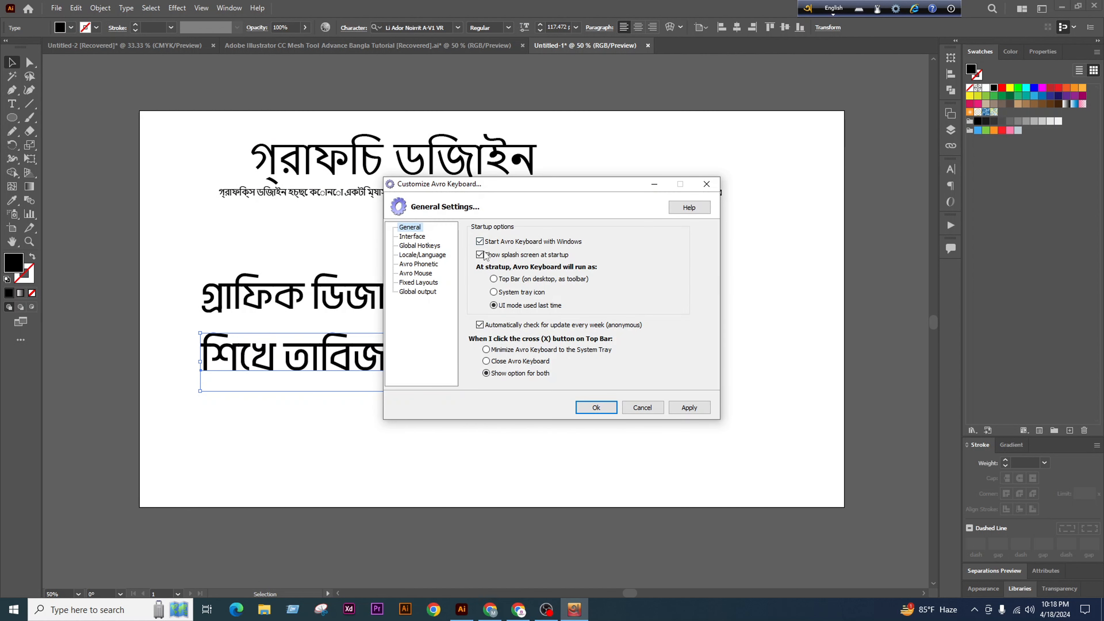
click(418, 292)
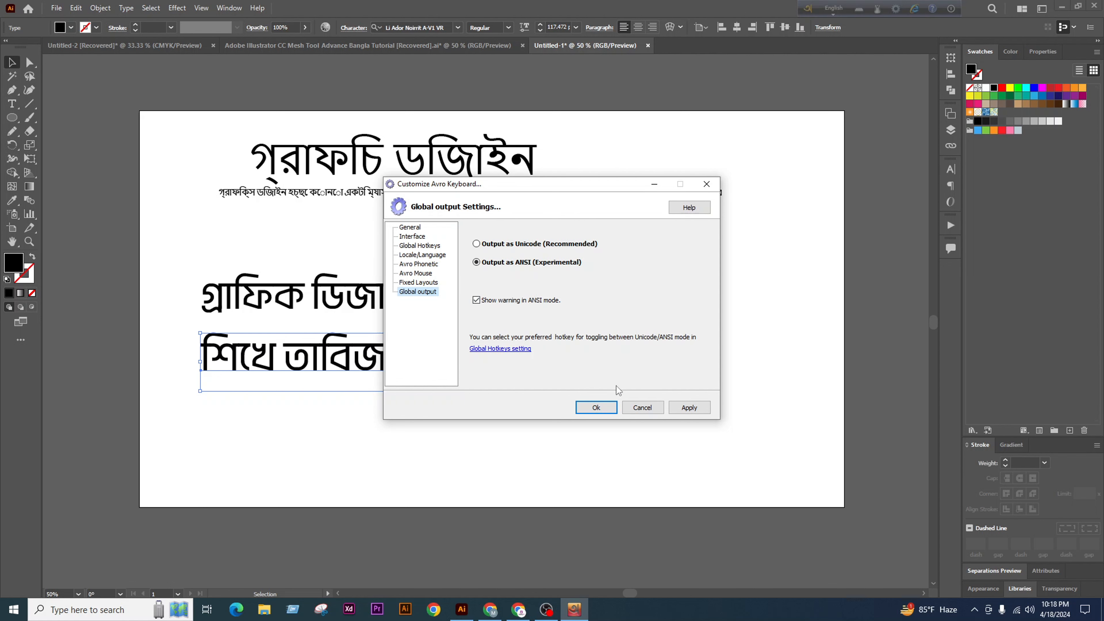
click(585, 409)
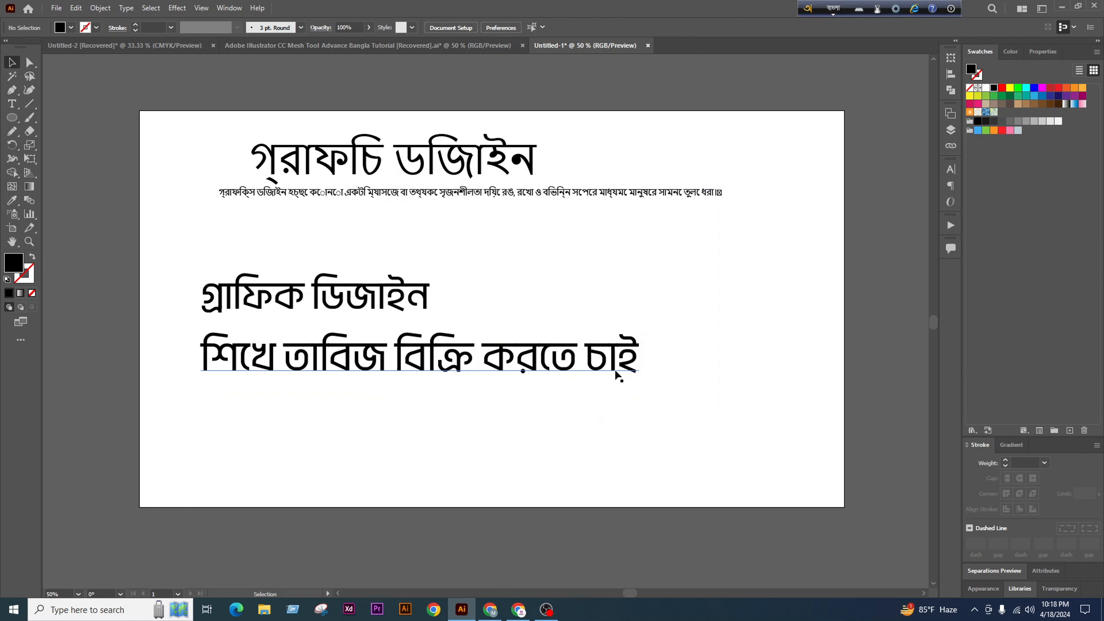
Change the font of the গ্রাফিক ডিজাইন line to Siyam Rupali ANSI
scroll(306, 339, down, 2)
scroll(364, 354, up, 2)
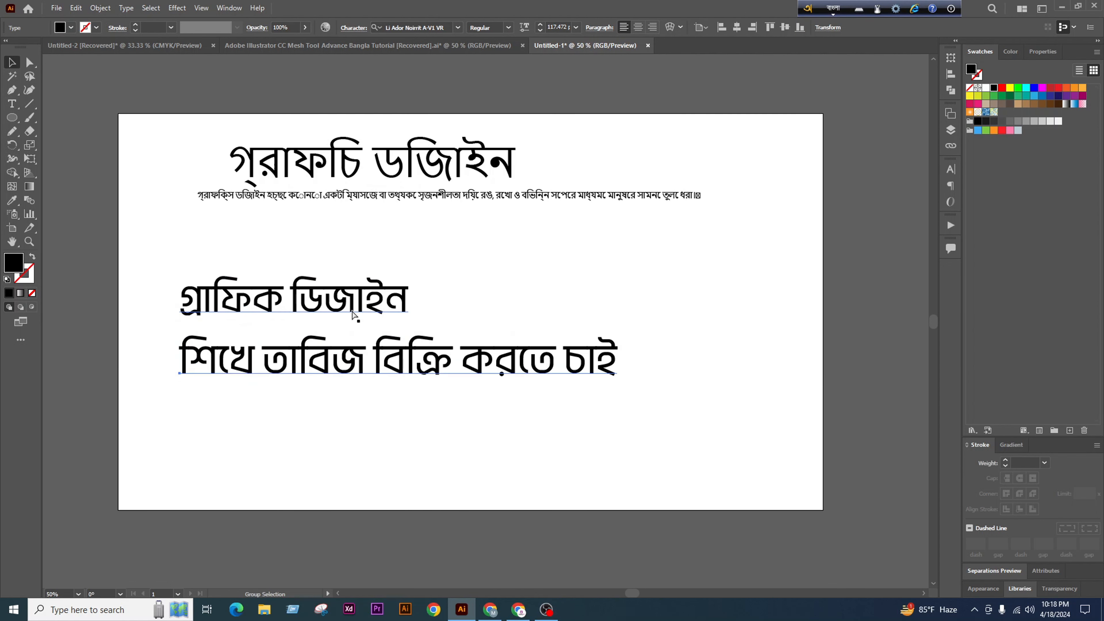
click(310, 318)
click(460, 28)
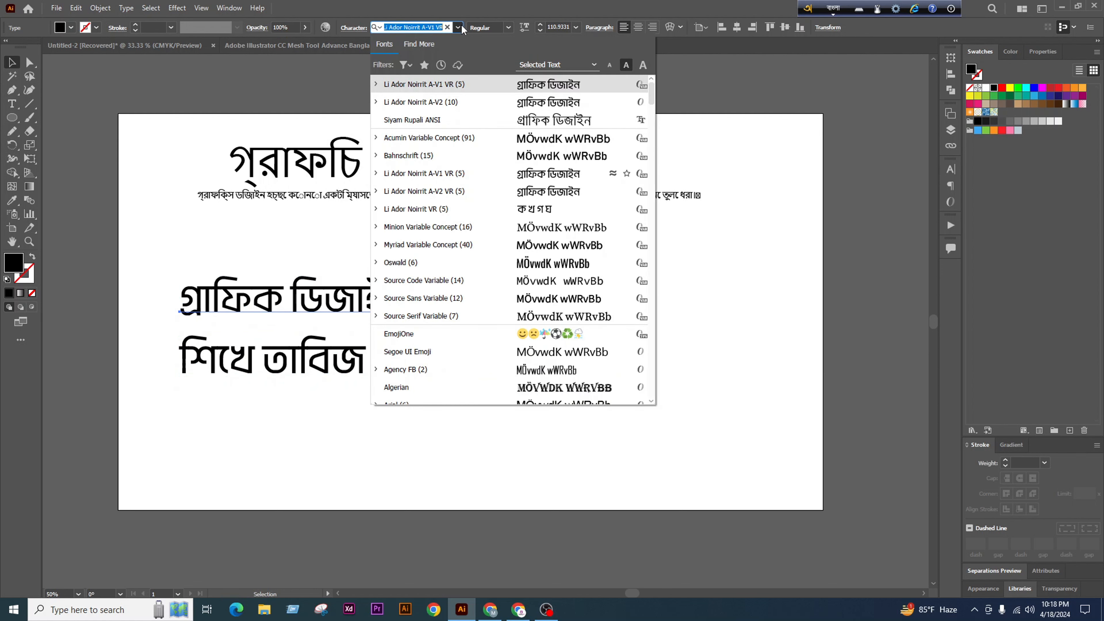
click(539, 124)
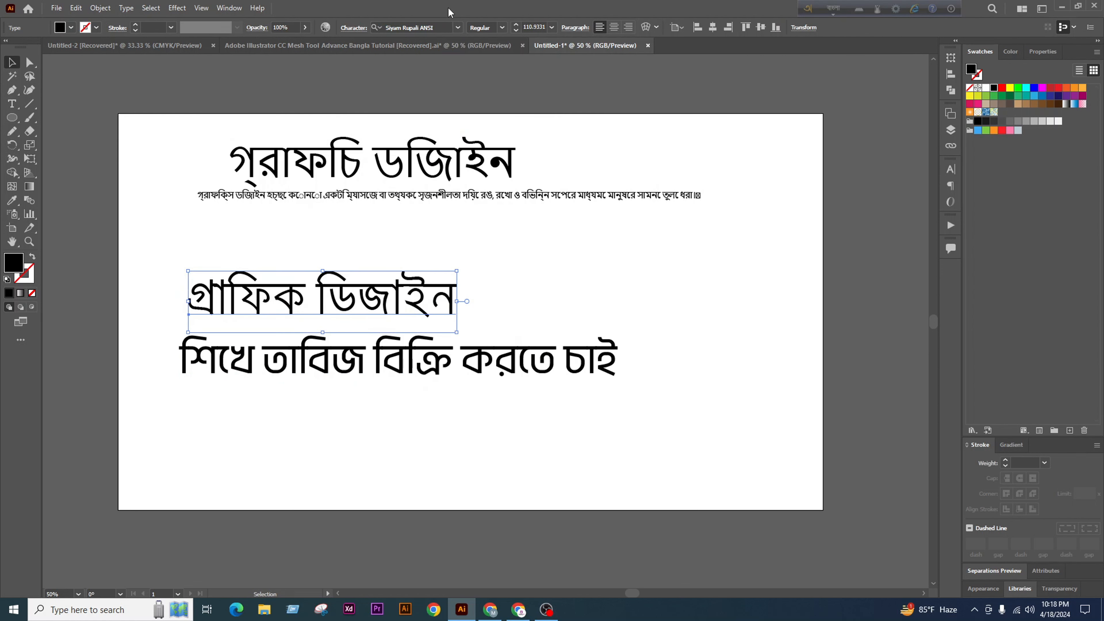
Browse the installed fonts for Bangla ANSI fonts and set the গ্রাফিক ডিজাইন line in Shorif Shishir ANSI V2
click(459, 28)
scroll(539, 312, down, 15)
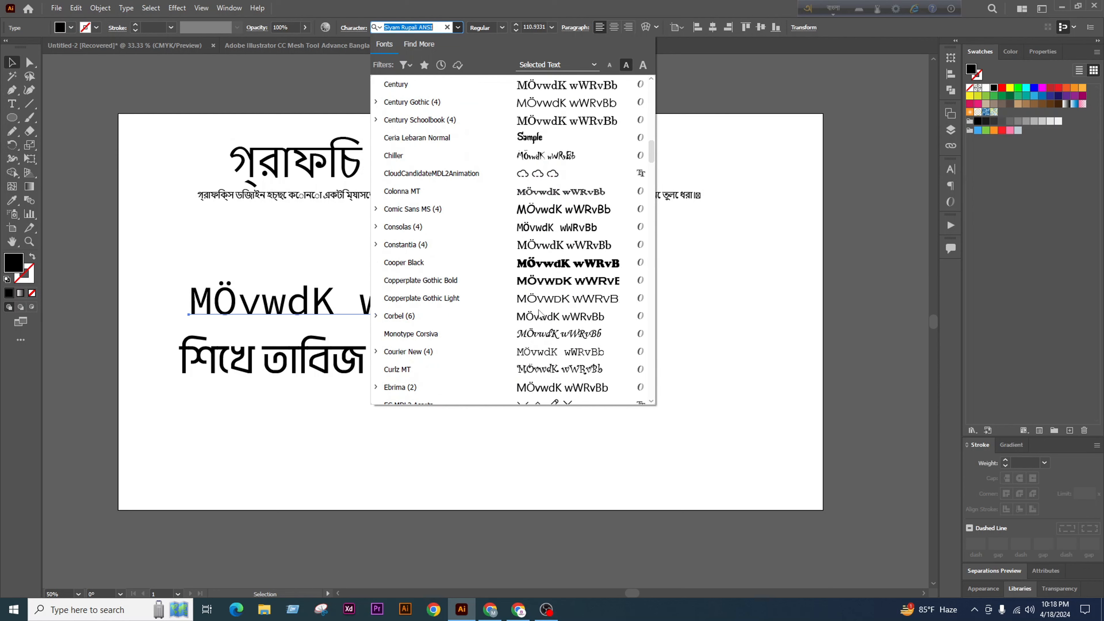
scroll(539, 311, down, 20)
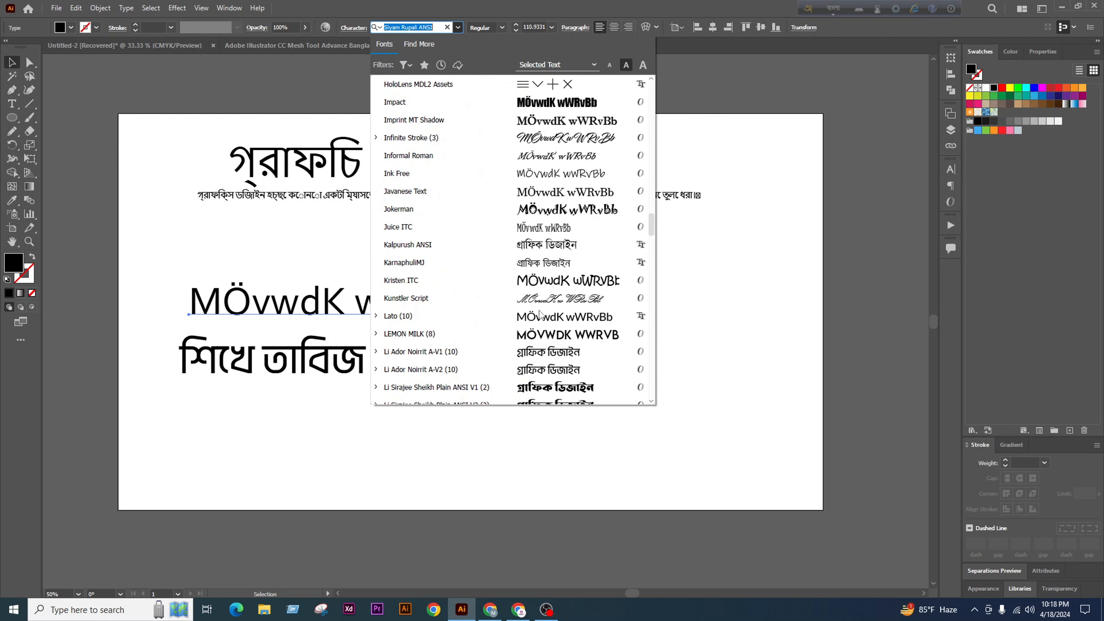
scroll(541, 312, down, 20)
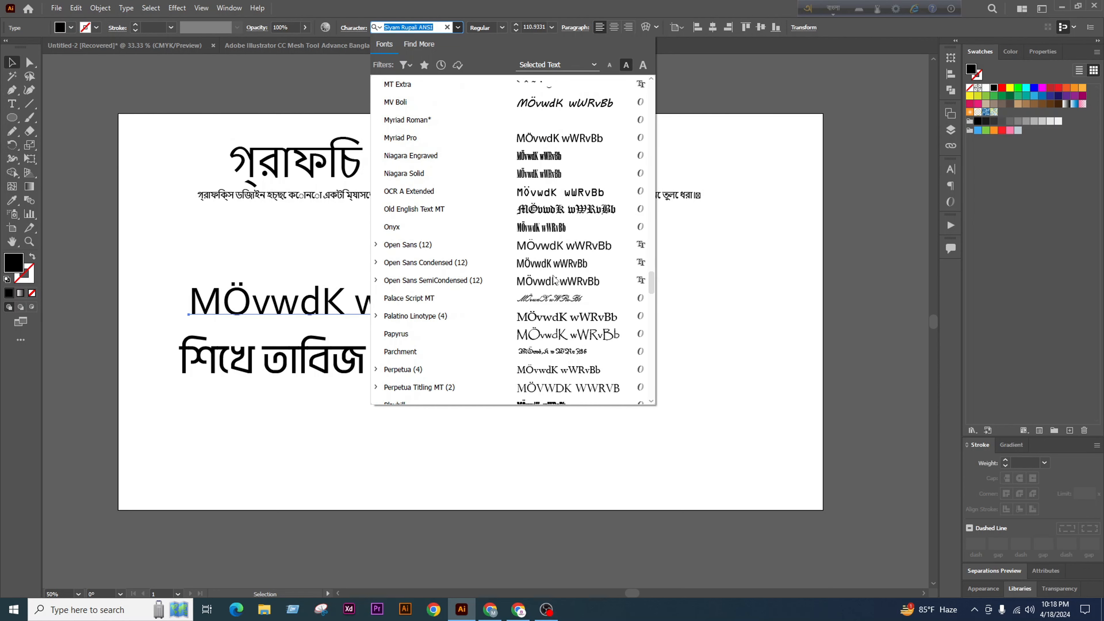
scroll(561, 269, down, 15)
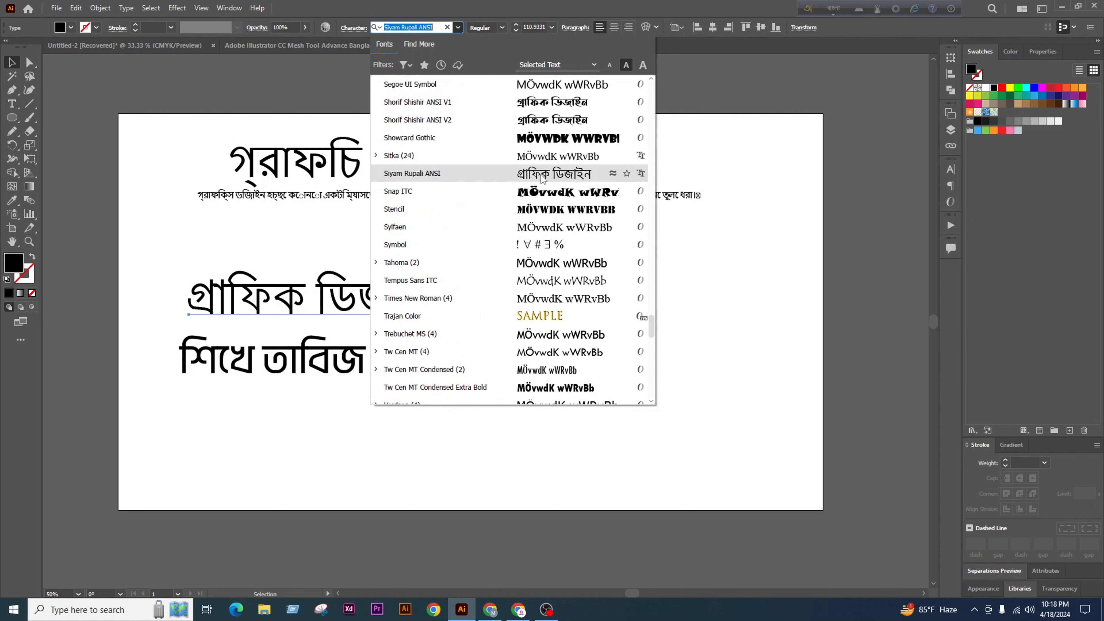
scroll(550, 290, down, 10)
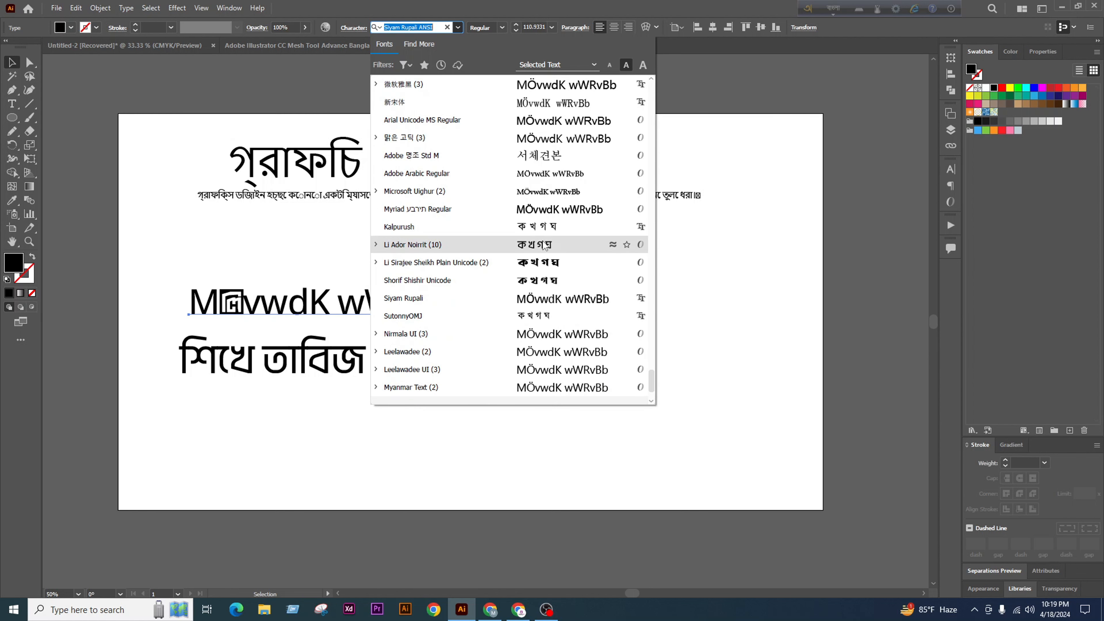
scroll(551, 277, down, 5)
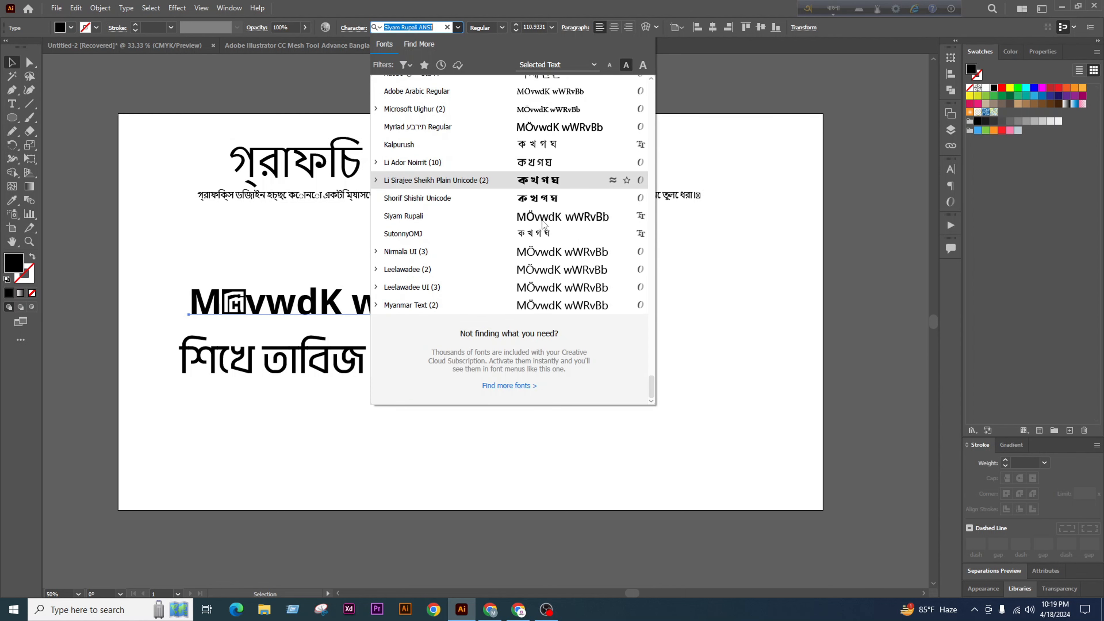
scroll(588, 278, up, 5)
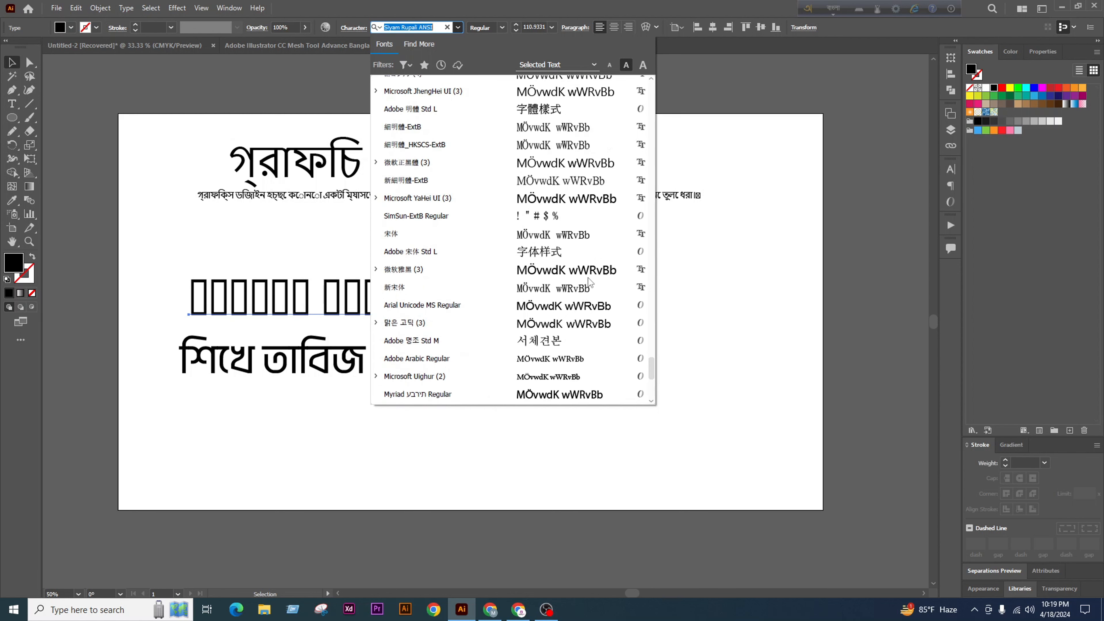
scroll(587, 278, up, 15)
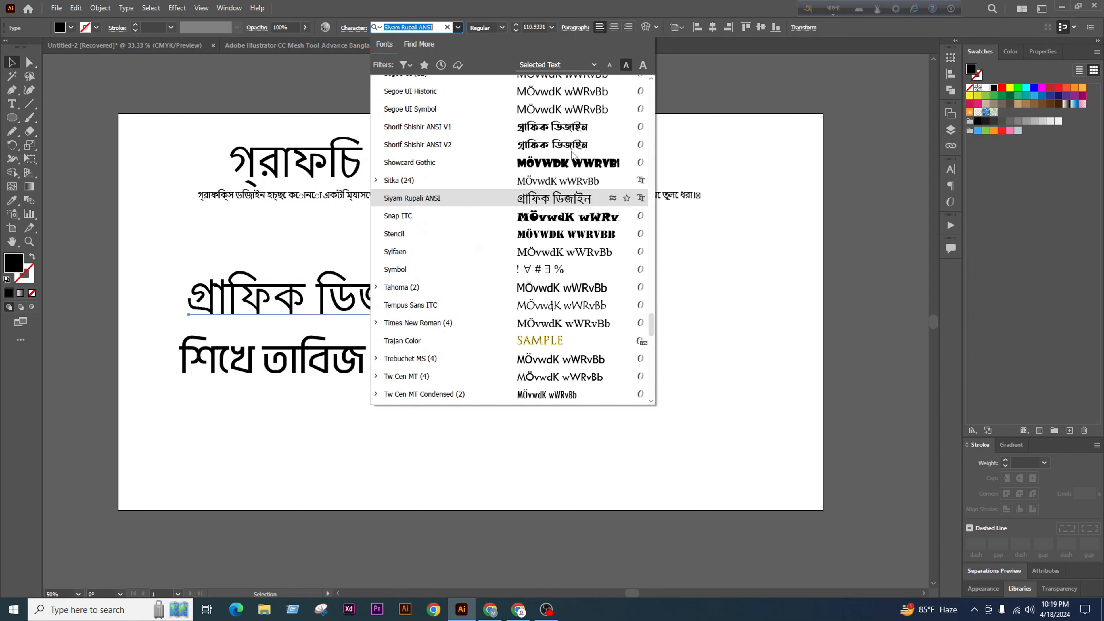
scroll(573, 154, up, 3)
click(574, 304)
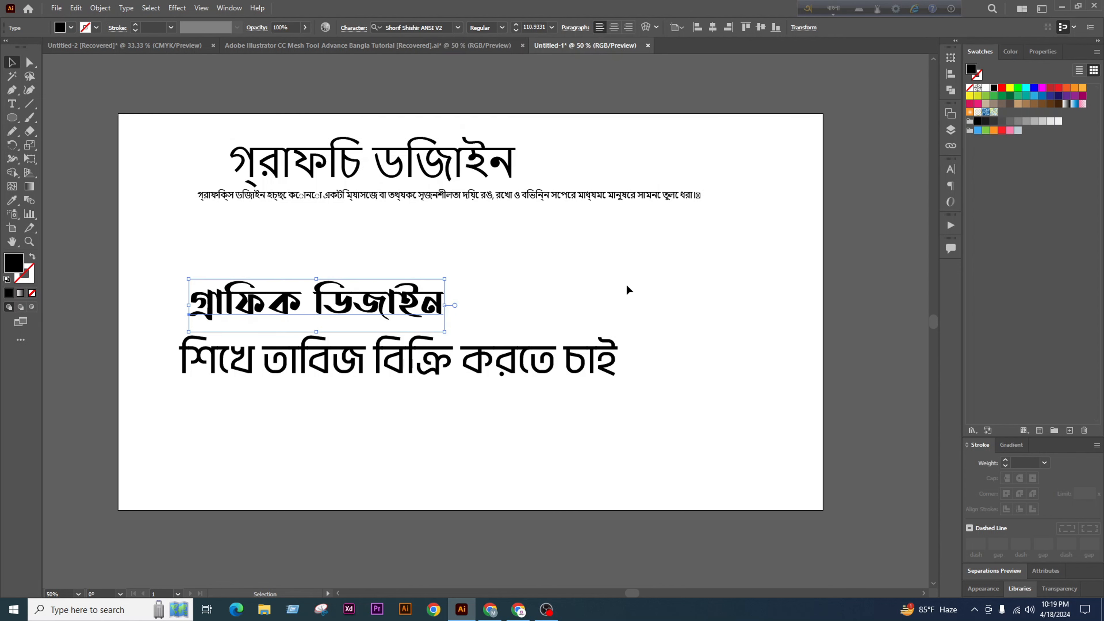
Move the গ্রাফিক ডিজাইন line slightly down, closer to the line beneath it
ctrl+alt+click(449, 366)
ctrl+click(463, 317)
ctrl+click(472, 310)
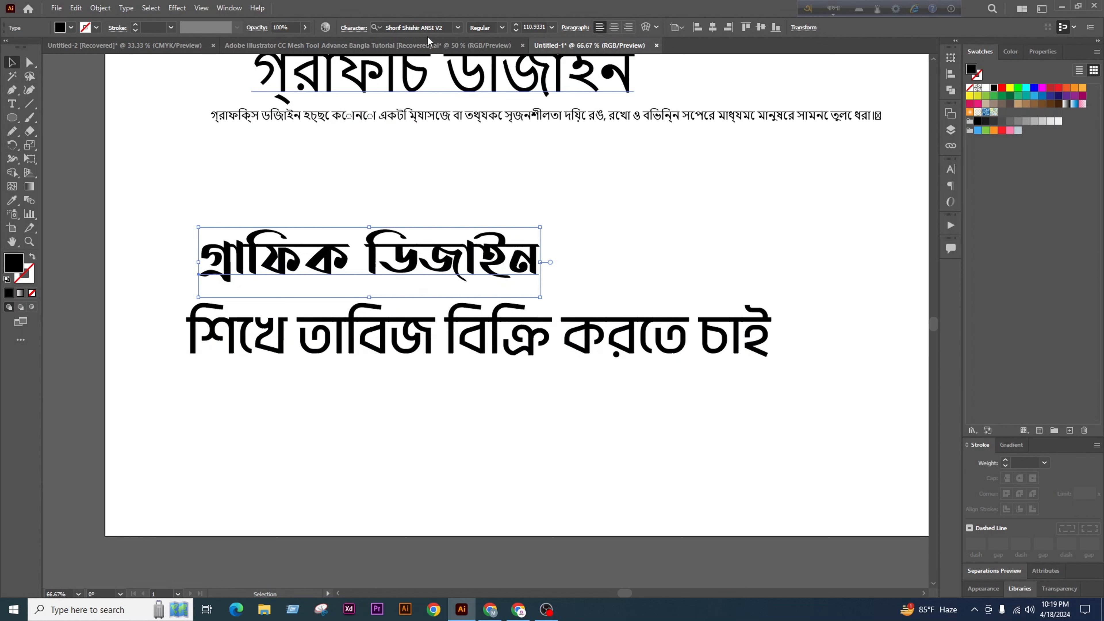
drag(488, 261, 488, 269)
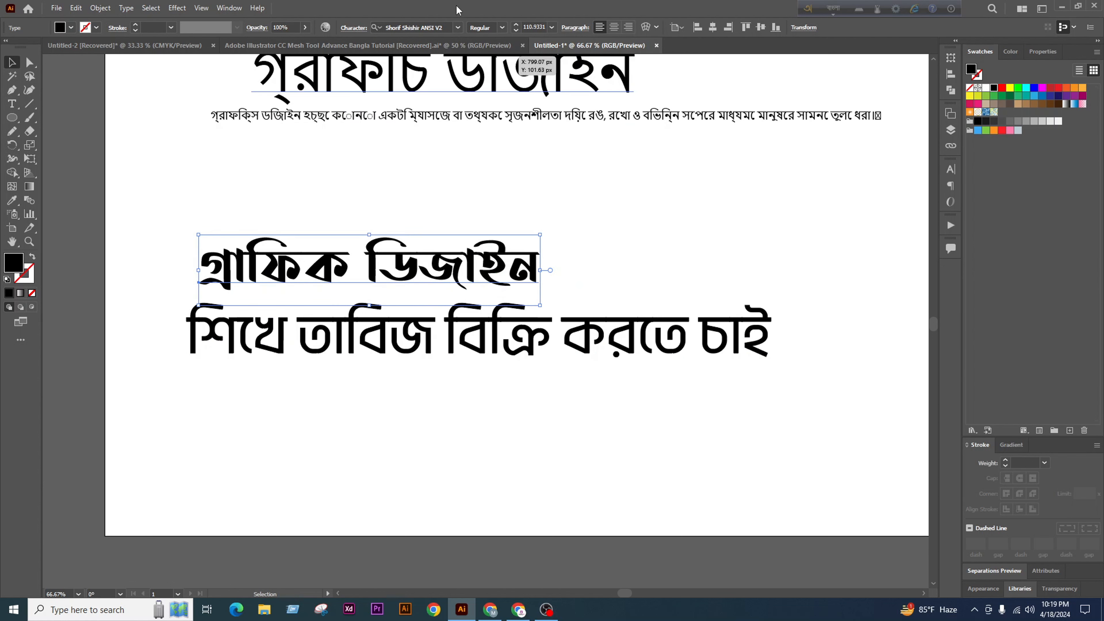
Set the font style of the শিখে তাবিজ বিক্রি করতে চাই line to Bold
click(454, 27)
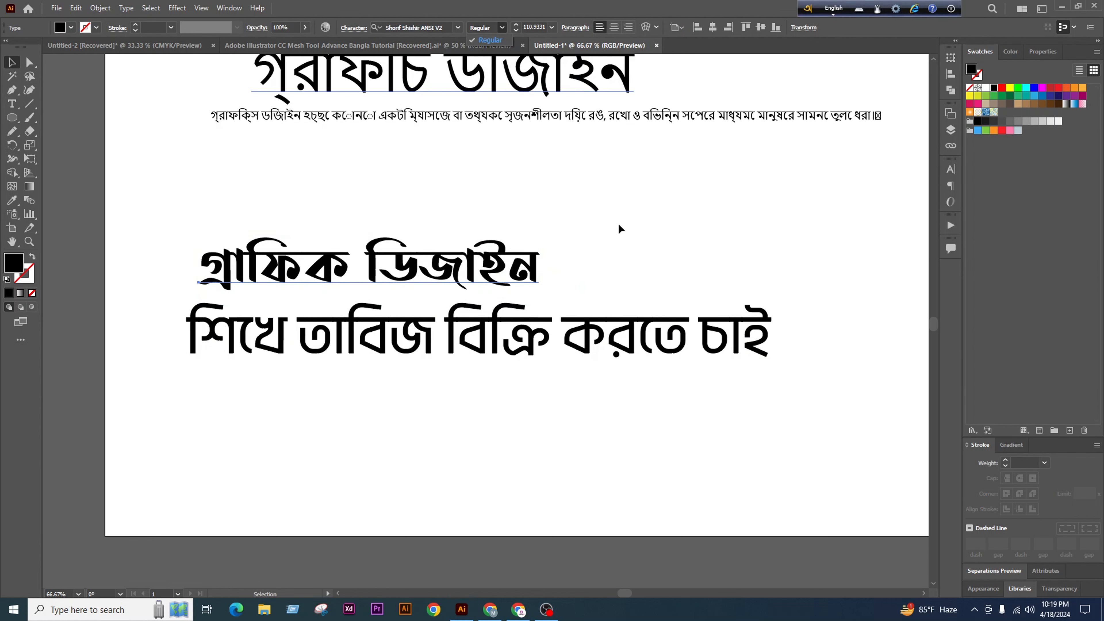
click(555, 335)
click(508, 27)
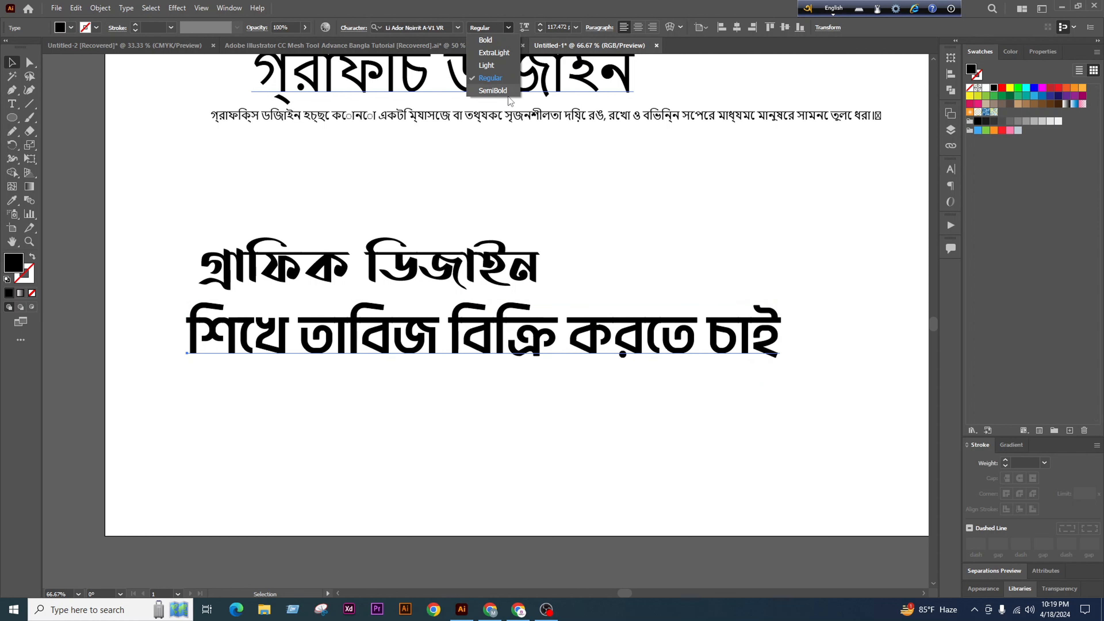
click(509, 92)
click(508, 27)
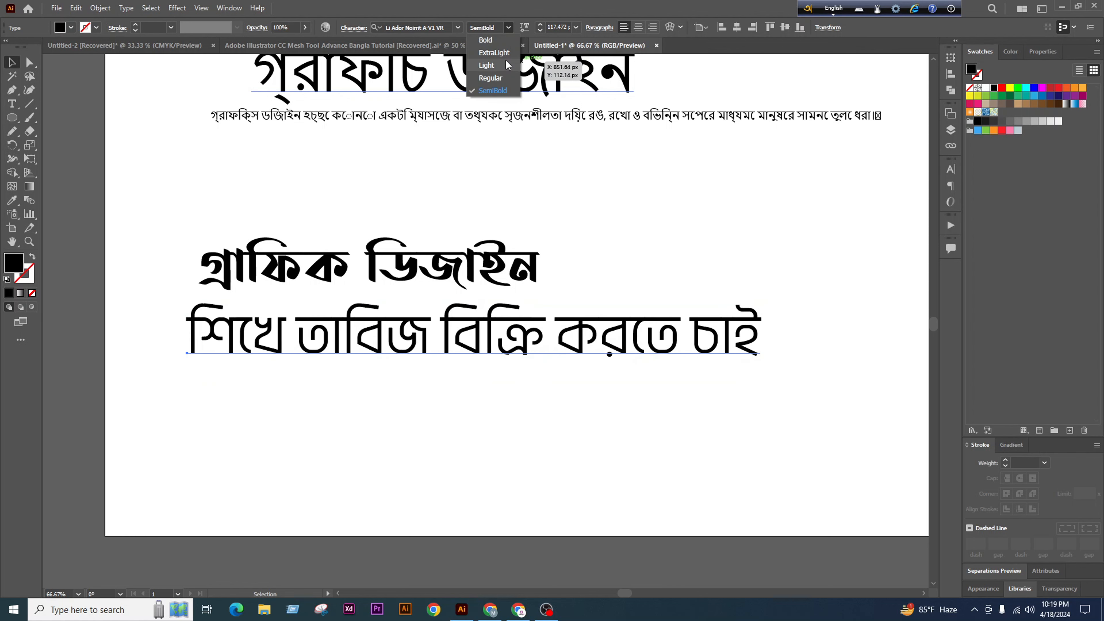
click(494, 41)
click(636, 288)
Nudge the গ্রাফিক ডিজাইন line slightly down and left, and move it together with the bold line below the artboard
scroll(491, 253, down, 2)
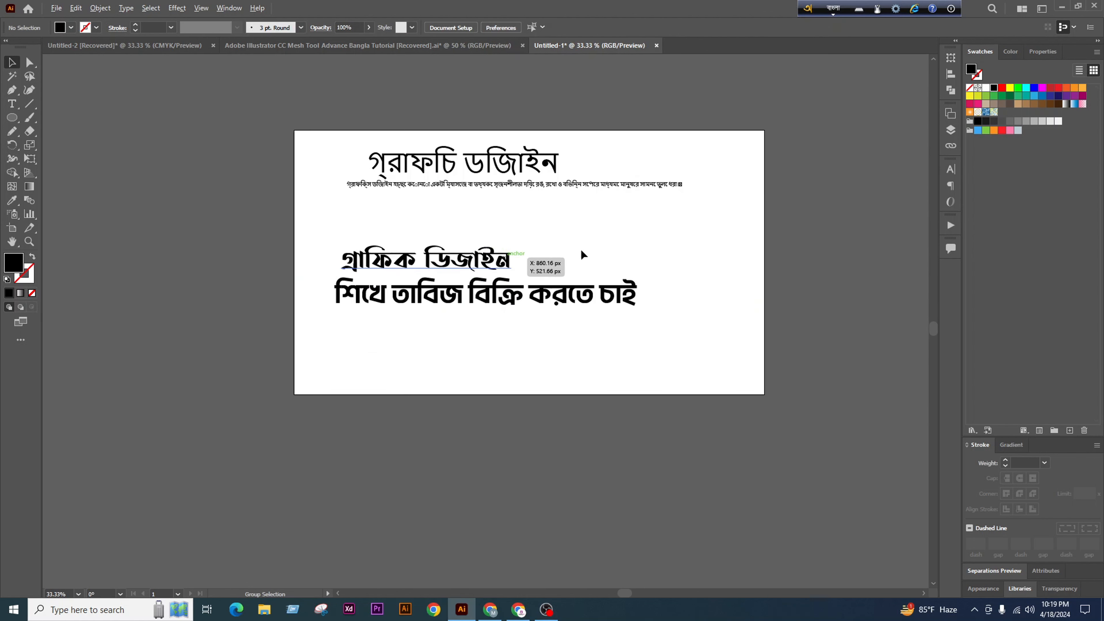
ctrl+click(546, 270)
drag(481, 259, 476, 264)
drag(575, 249, 516, 344)
scroll(462, 324, down, 2)
scroll(404, 335, up, 1)
drag(549, 338, 459, 477)
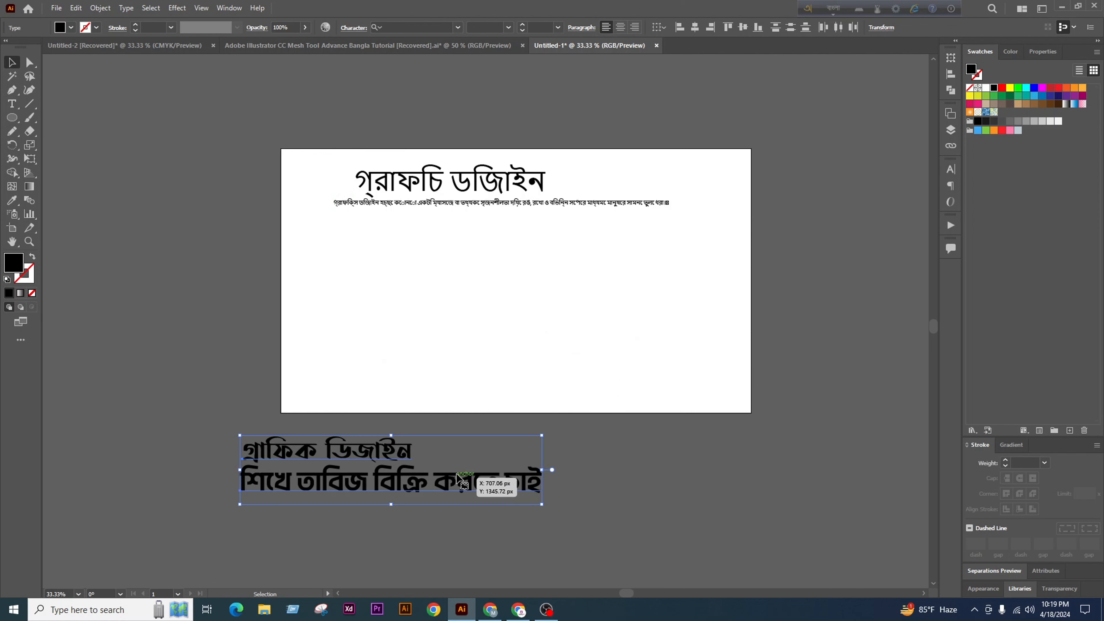
click(496, 540)
Switch to Chrome and copy the entire Bangla featured-snippet paragraph from the graphic design bangla search page
click(501, 616)
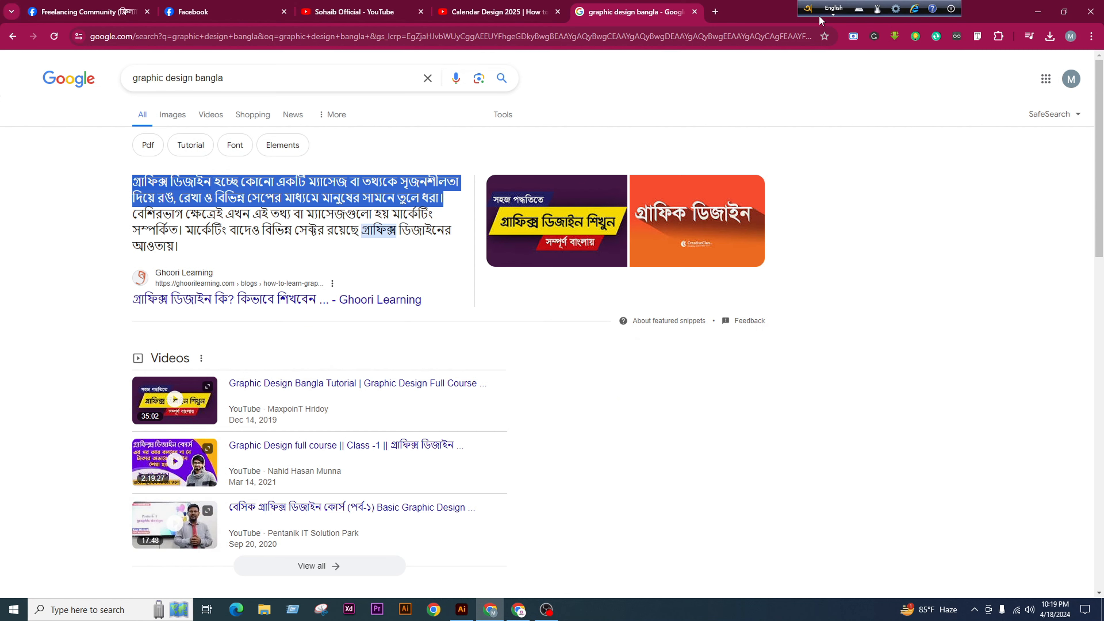
click(120, 181)
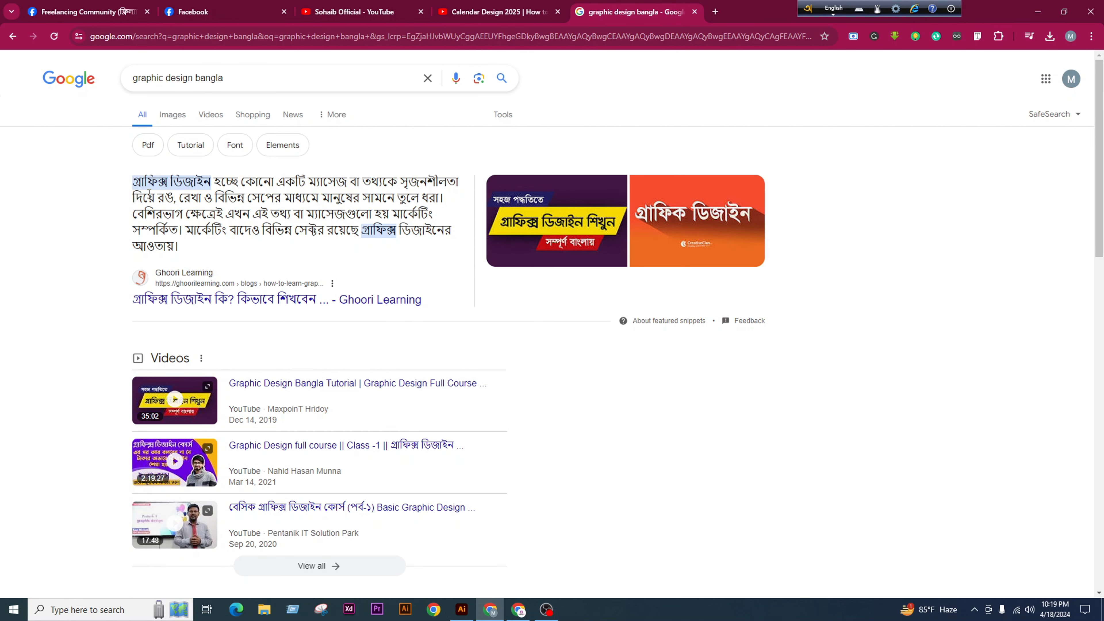
drag(133, 178, 211, 250)
key(ctrl+c)
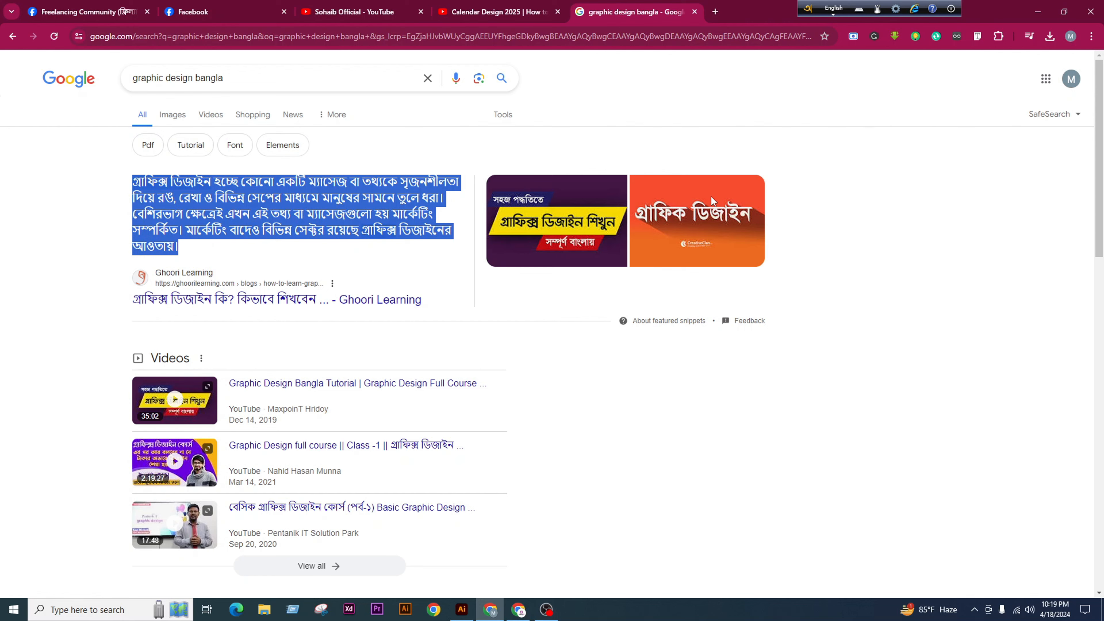
Switch back to Illustrator, paste the copied Bangla paragraph onto the artboard, and inspect its letter shapes
click(461, 609)
key(ctrl+v)
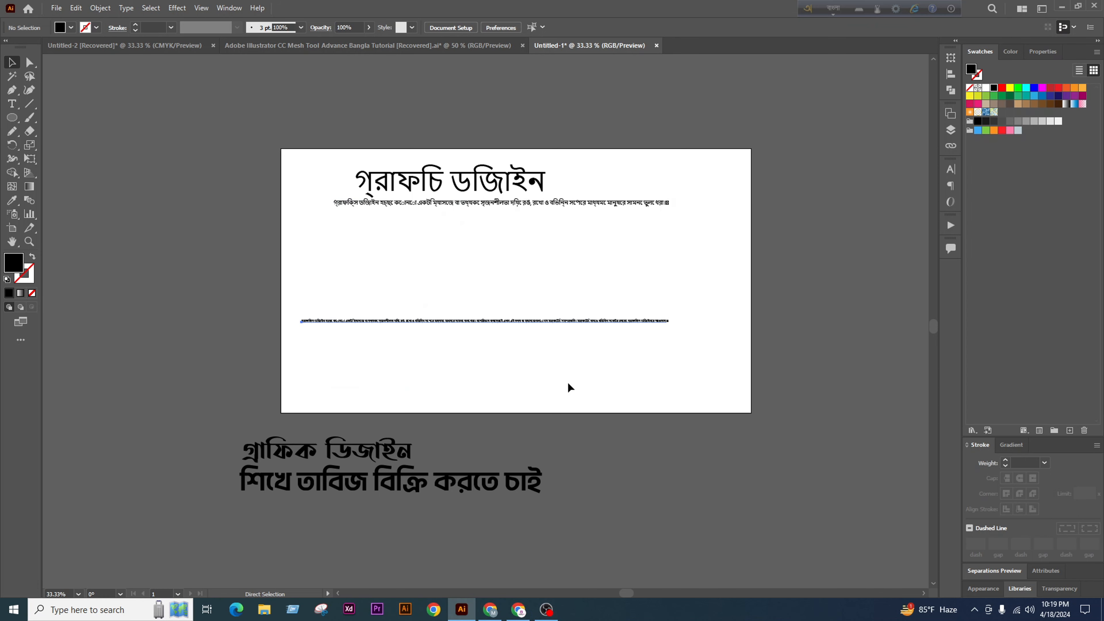
scroll(344, 315, up, 7)
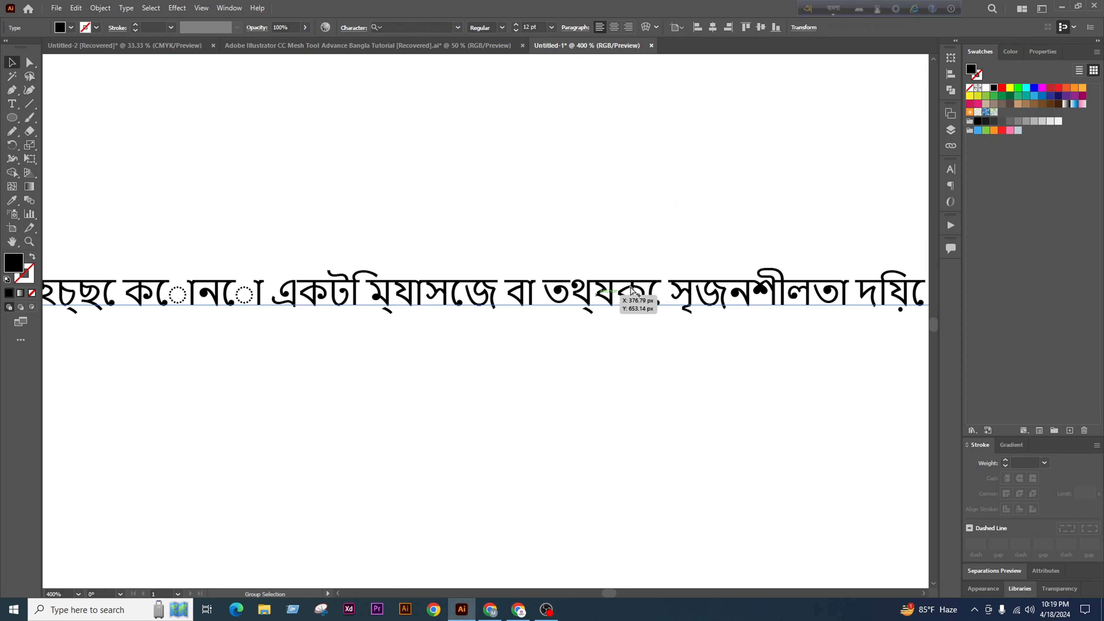
scroll(435, 314, down, 3)
scroll(413, 345, down, 5)
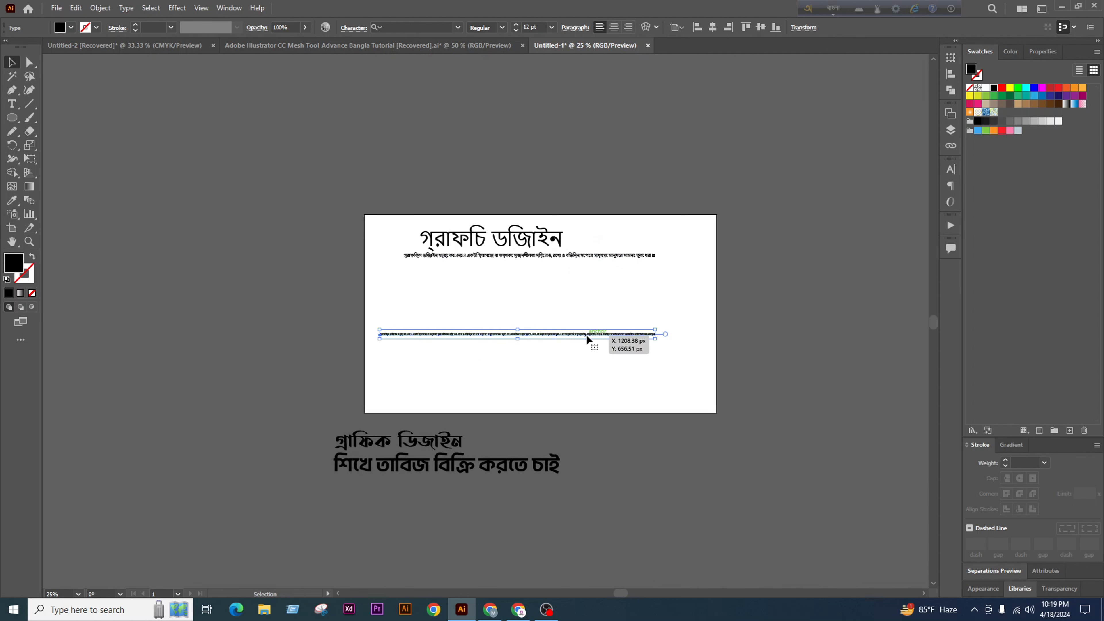
Delete the pasted Bangla paragraph and place a copy of the গ্রাফিক ডিজাইন line from below the artboard onto it
key(Delete)
drag(437, 441, 508, 309)
scroll(506, 309, up, 3)
Try to replace the copied গ্রাফিক ডিজাইন line's text with the raw web paragraph, undo it, and nudge the line slightly
key(t)
click(411, 319)
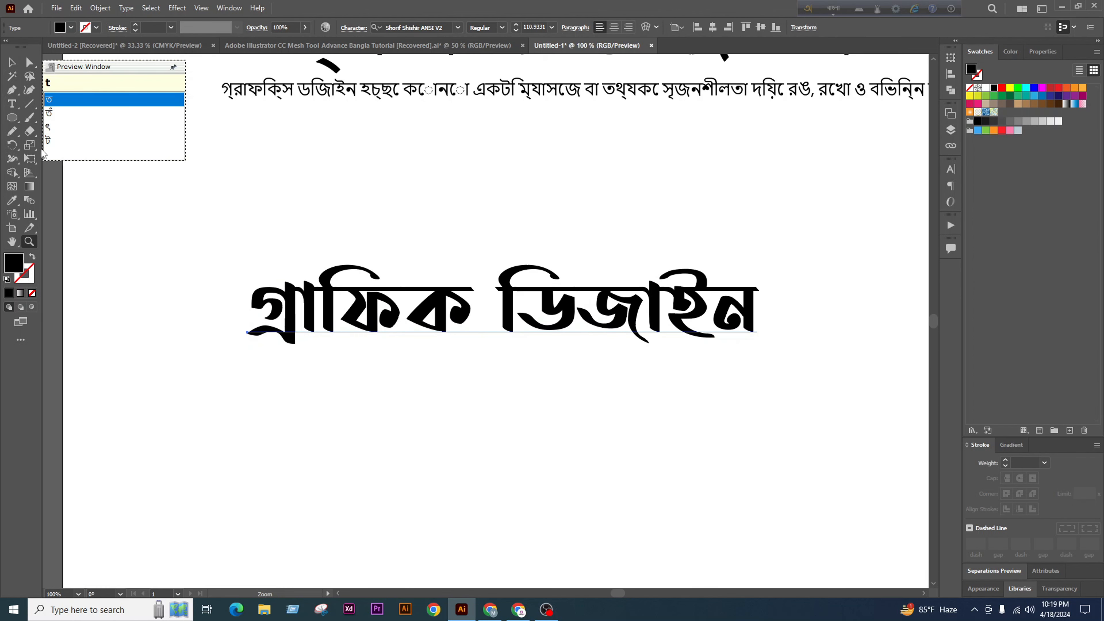
click(16, 110)
click(404, 346)
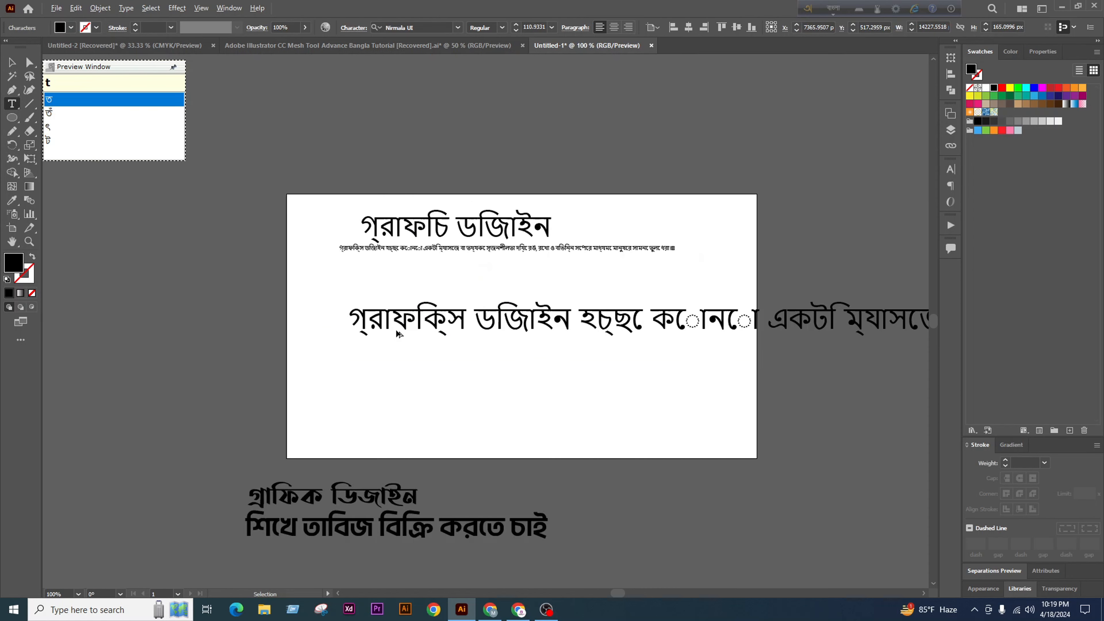
scroll(399, 334, down, 3)
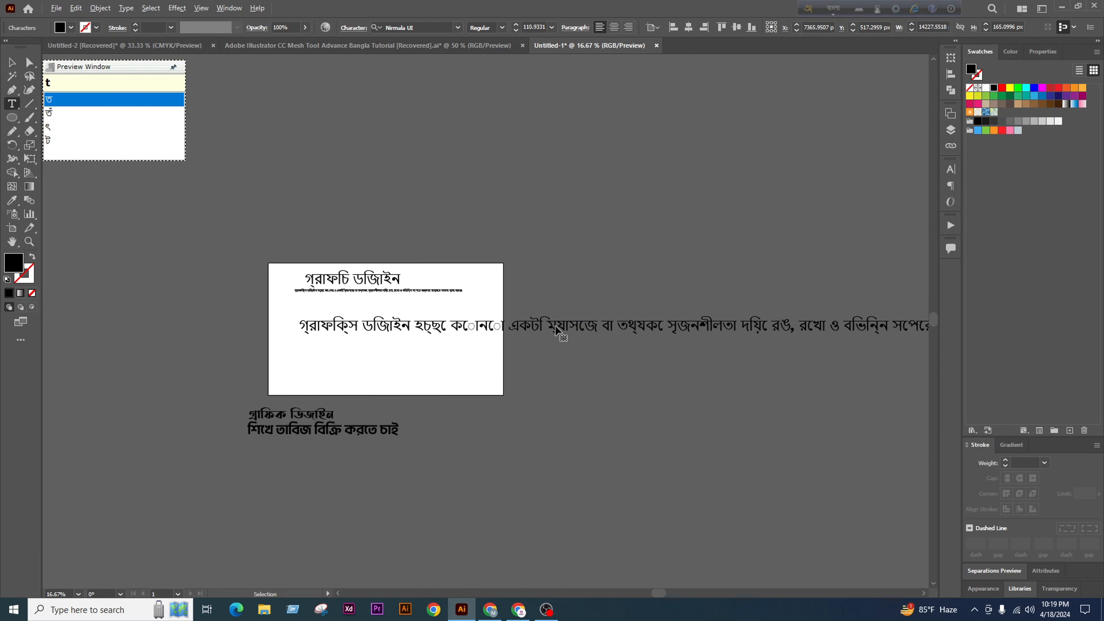
click(12, 62)
drag(583, 329, 566, 328)
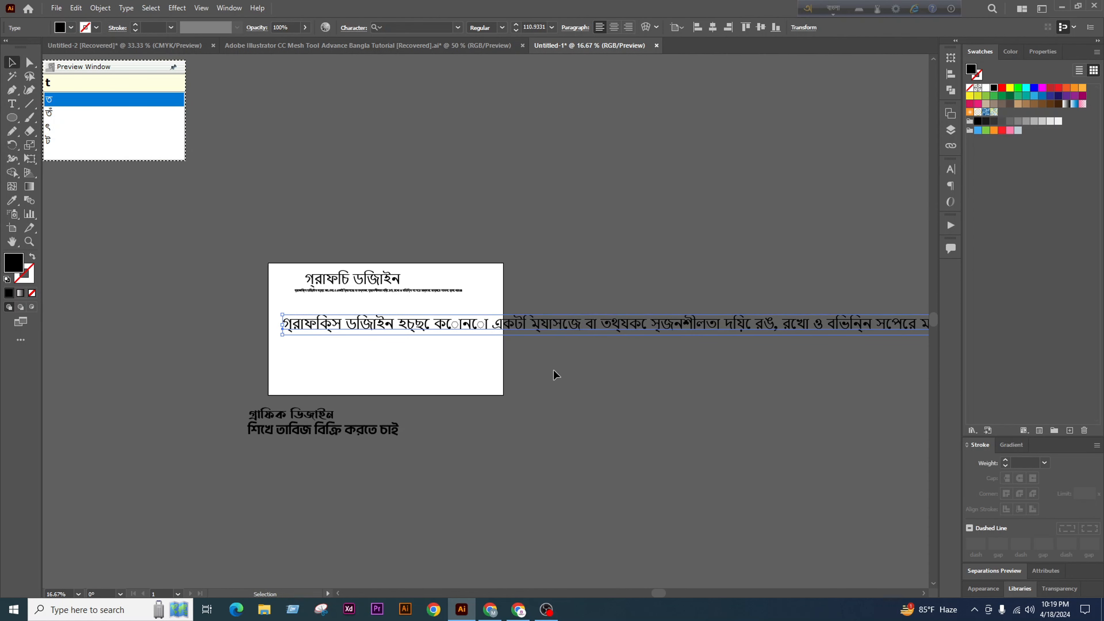
scroll(343, 347, up, 1)
scroll(331, 320, up, 1)
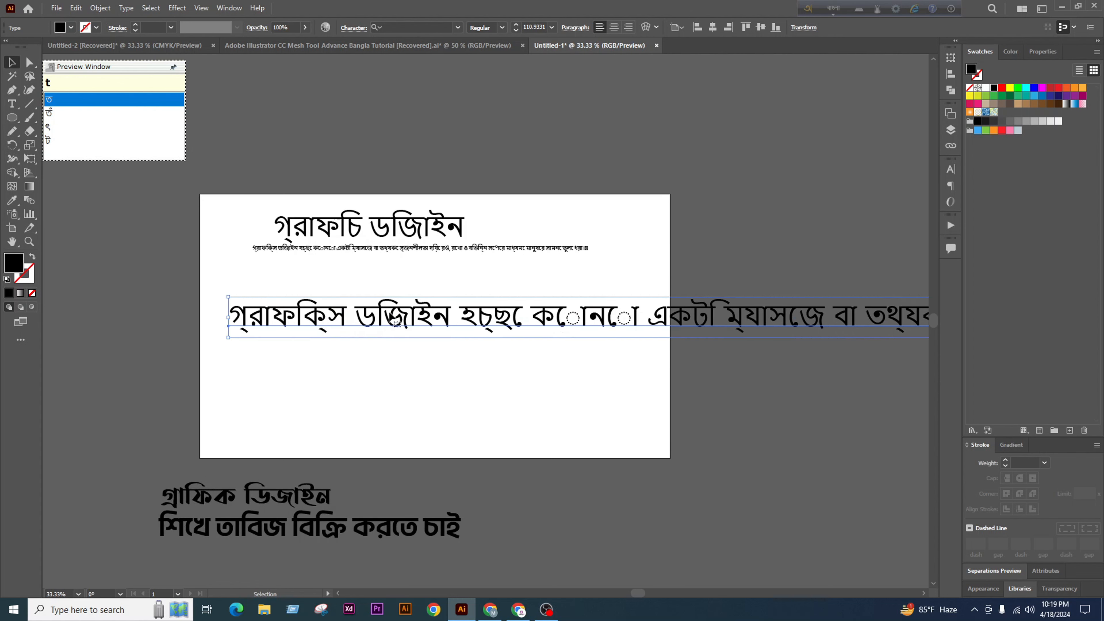
drag(414, 325, 448, 330)
key(ctrl+z)
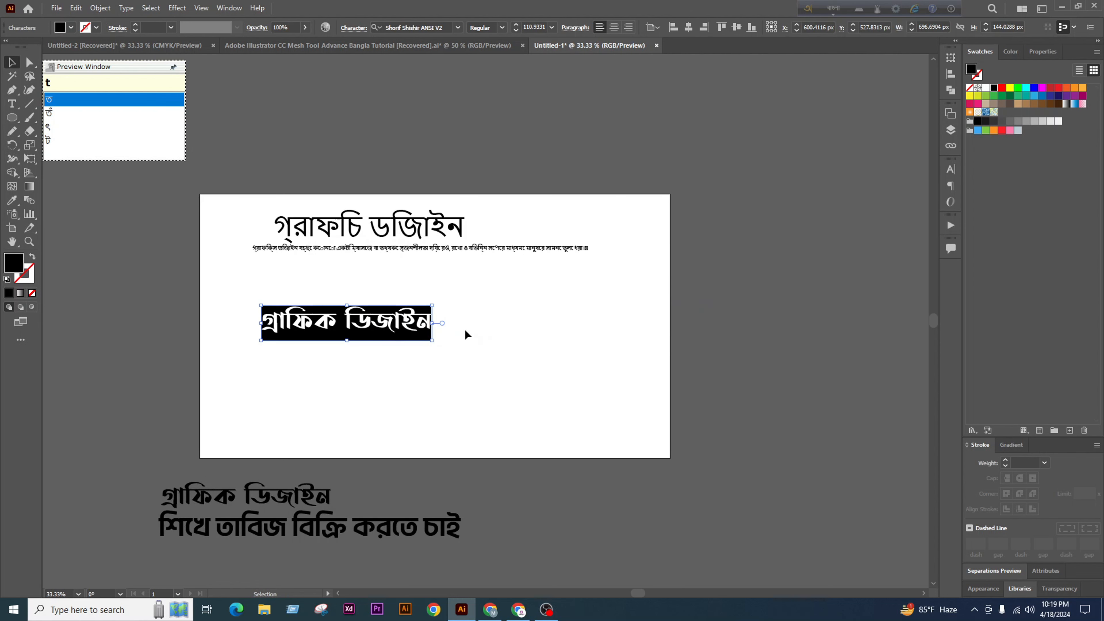
click(556, 319)
drag(358, 325, 353, 329)
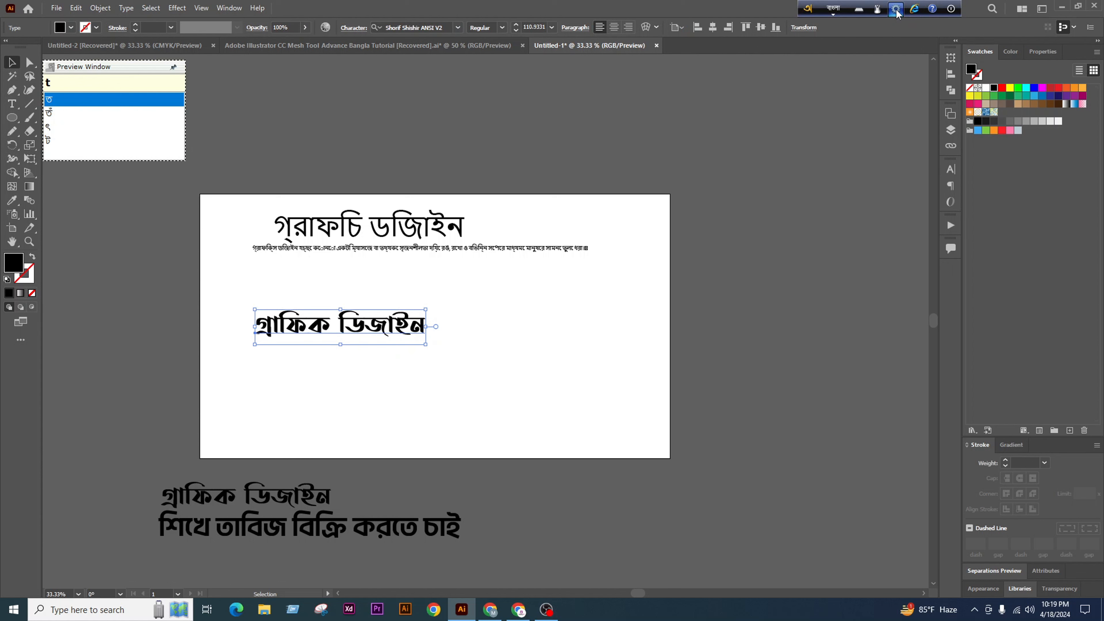
Convert the copied web paragraph with Avro's Unicode to Bijoy text converter, copy the converted text, and minimize the converter
click(895, 10)
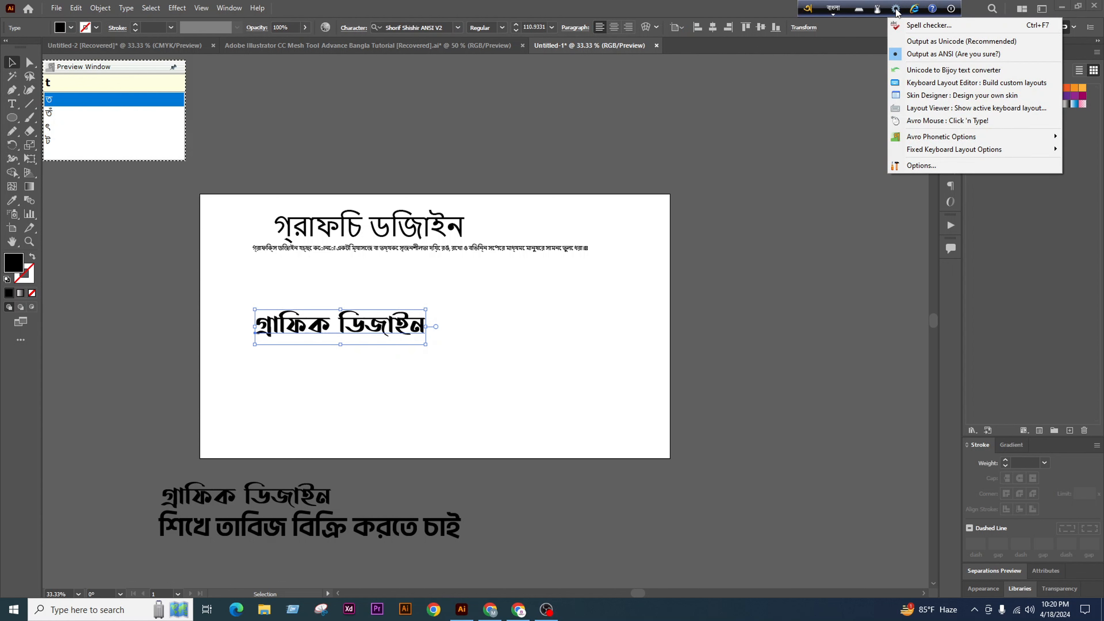
click(959, 72)
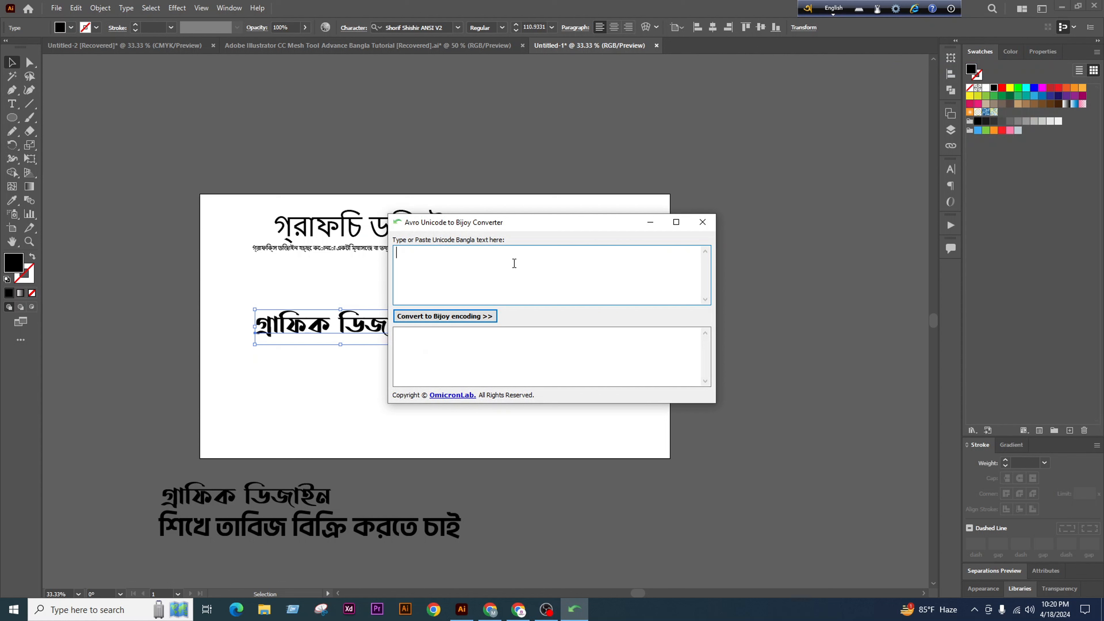
key(ctrl+v)
drag(664, 278, 364, 252)
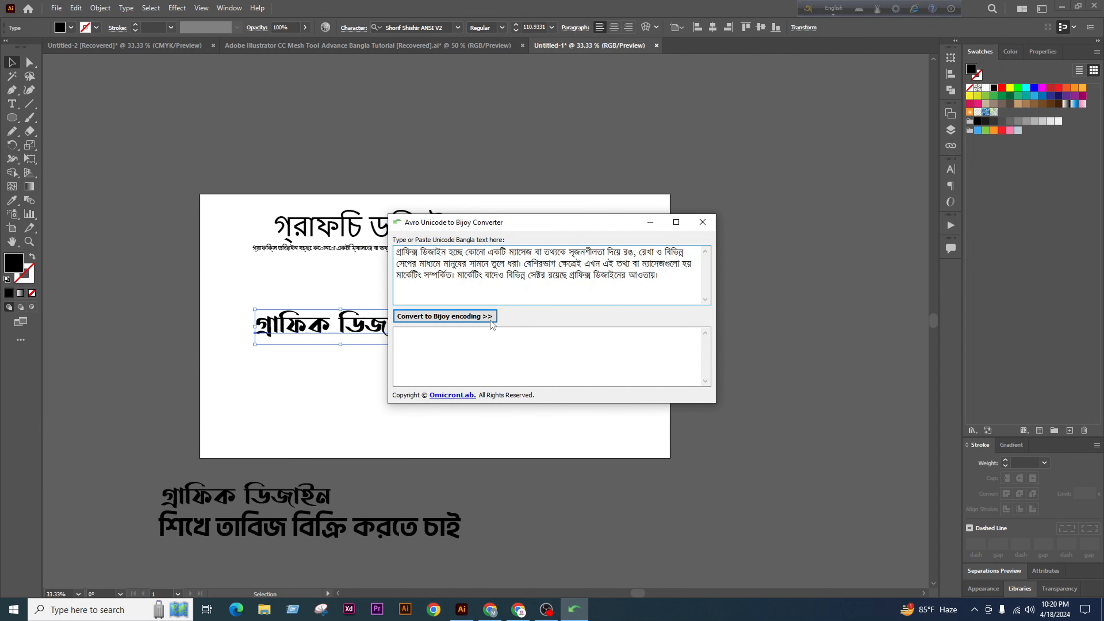
click(445, 316)
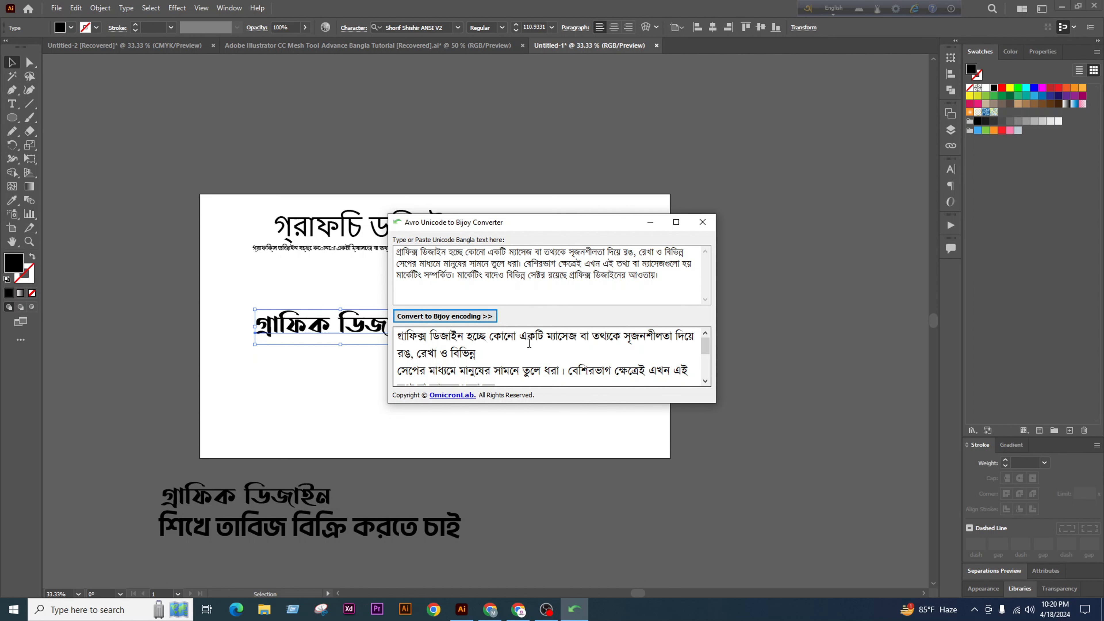
scroll(529, 343, down, 3)
key(ctrl+a)
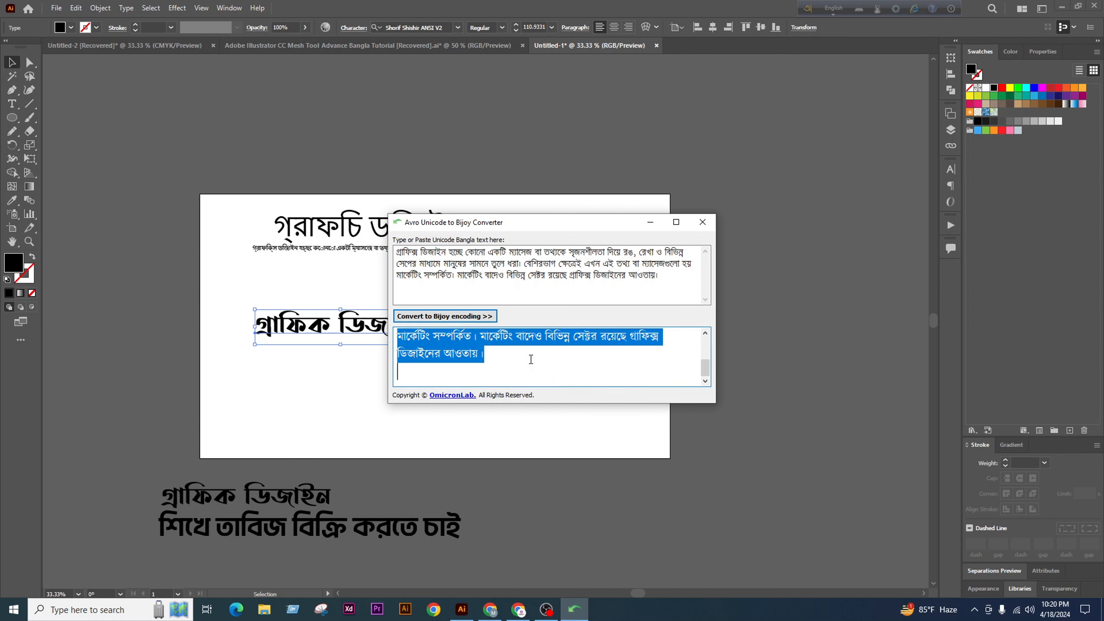
click(649, 226)
Replace the text of the গ্রাফিক ডিজাইন line on the artboard with the Bijoy-converted paragraph and move it slightly left and up
click(491, 337)
scroll(487, 337, down, 2)
scroll(431, 344, up, 2)
click(452, 320)
key(t)
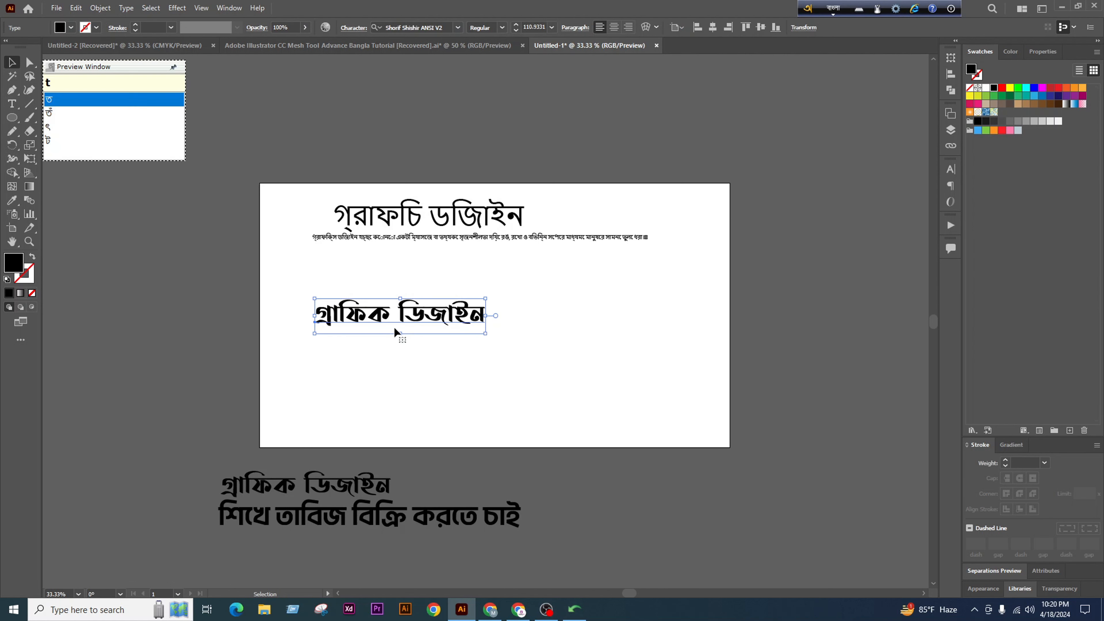
key(z)
click(11, 106)
key(ctrl+a)
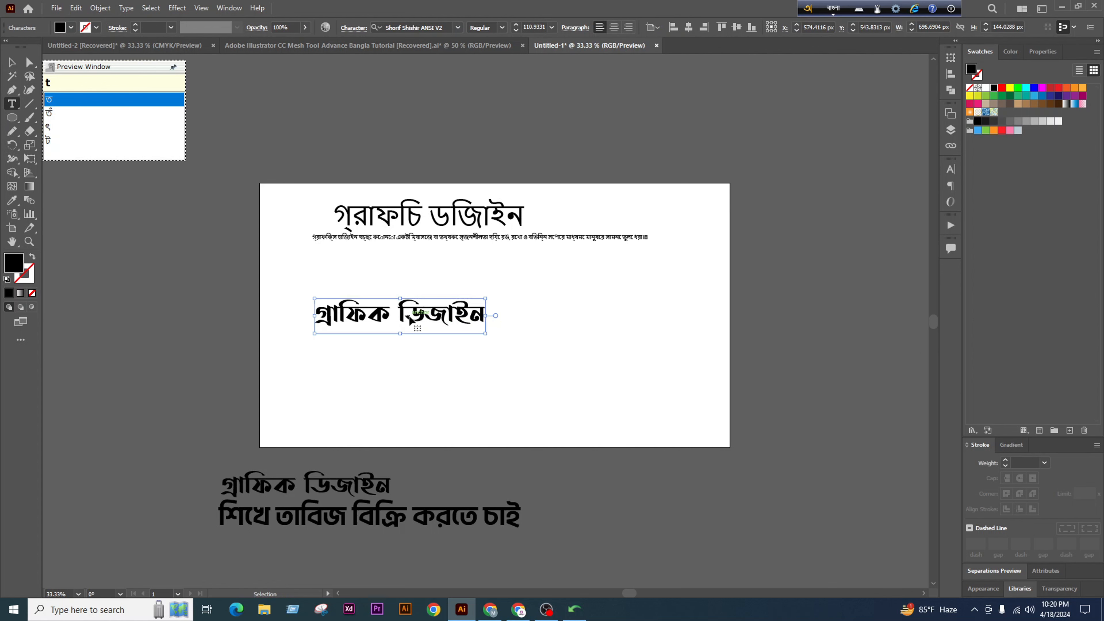
key(ctrl+v)
click(12, 62)
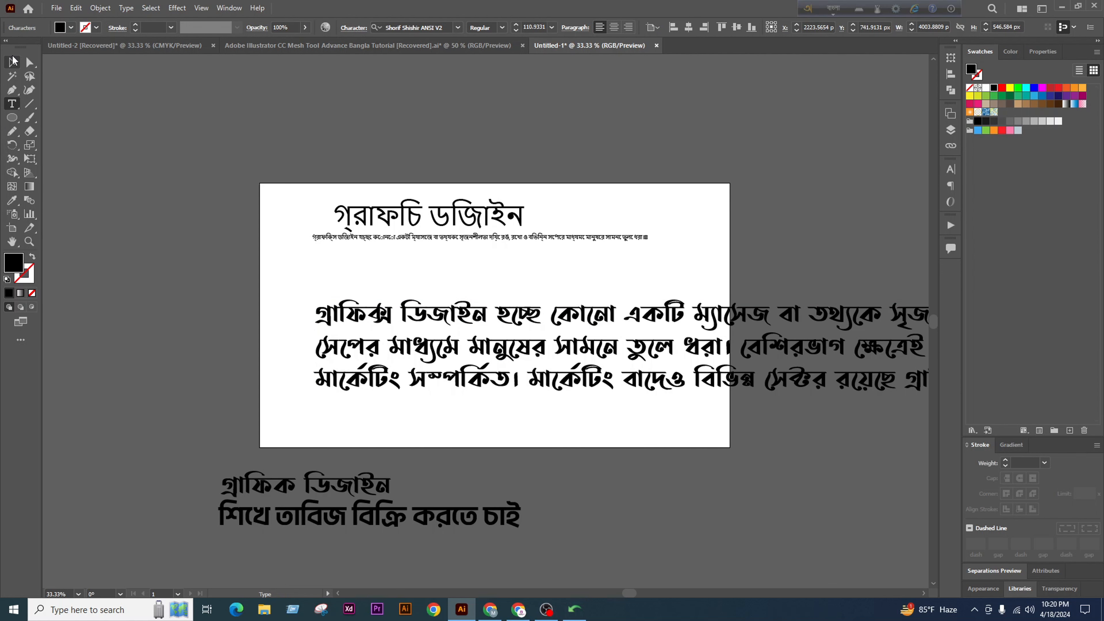
drag(679, 355, 618, 337)
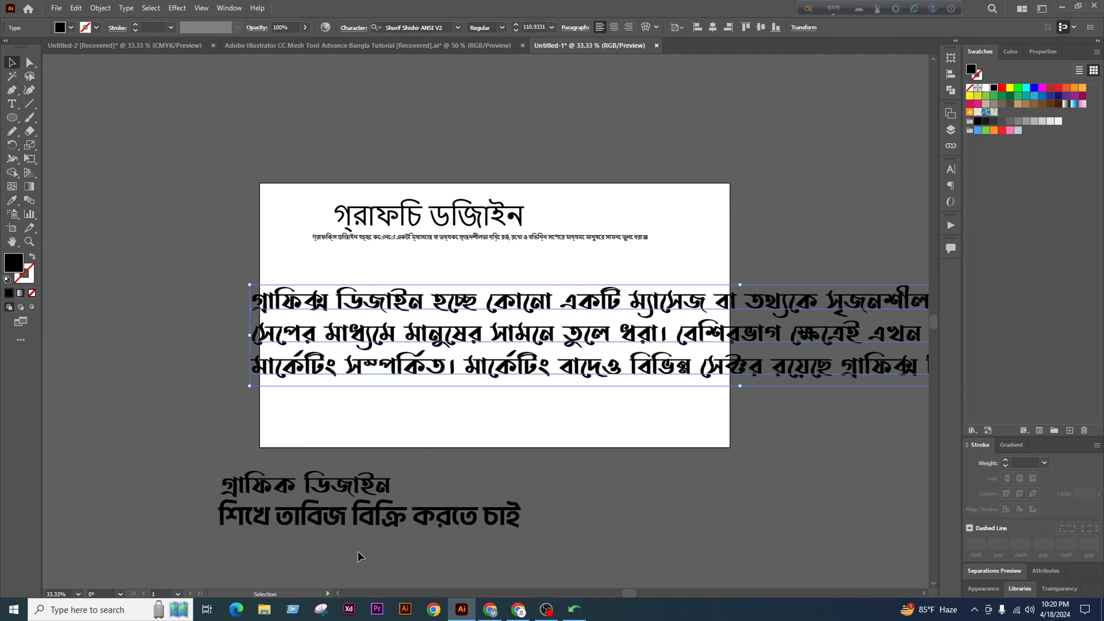
Set the converted paragraph's font to Li Ador Noirrit A-V1 VR Regular, using the font name from the শিখে তাবিজ বিক্রি করতে চাই line
click(361, 525)
click(435, 28)
click(482, 126)
click(505, 375)
click(427, 31)
text(Li Ador Noirrit A-V1 VR)
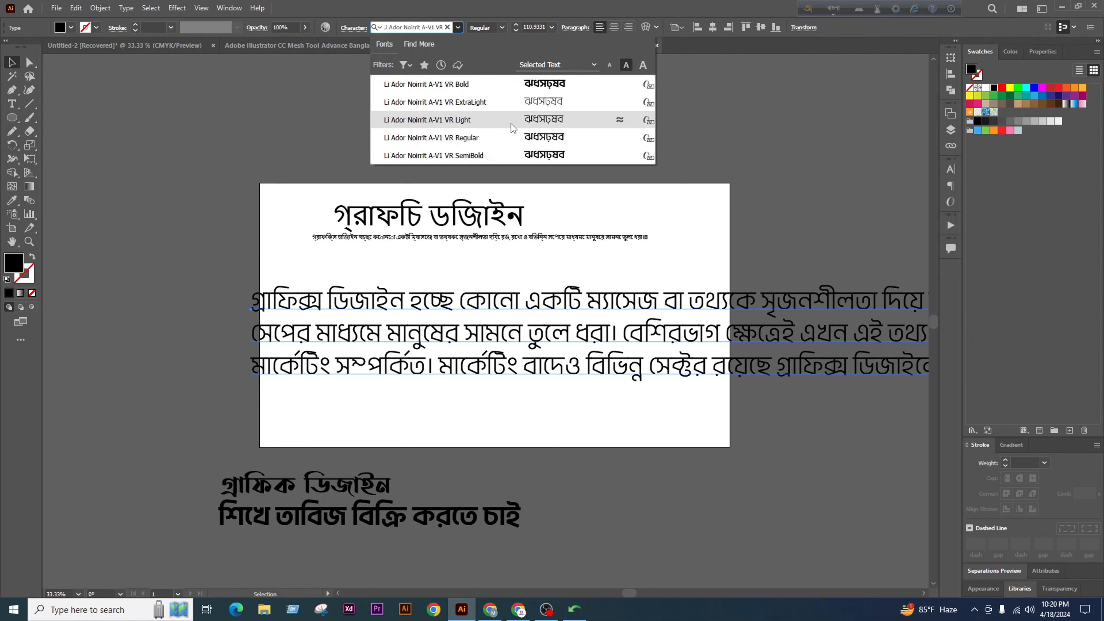
click(513, 137)
Scale the converted paragraph down to about 53 pt so it fits the artboard, and place a duplicate directly below it
key(ctrl+minus)
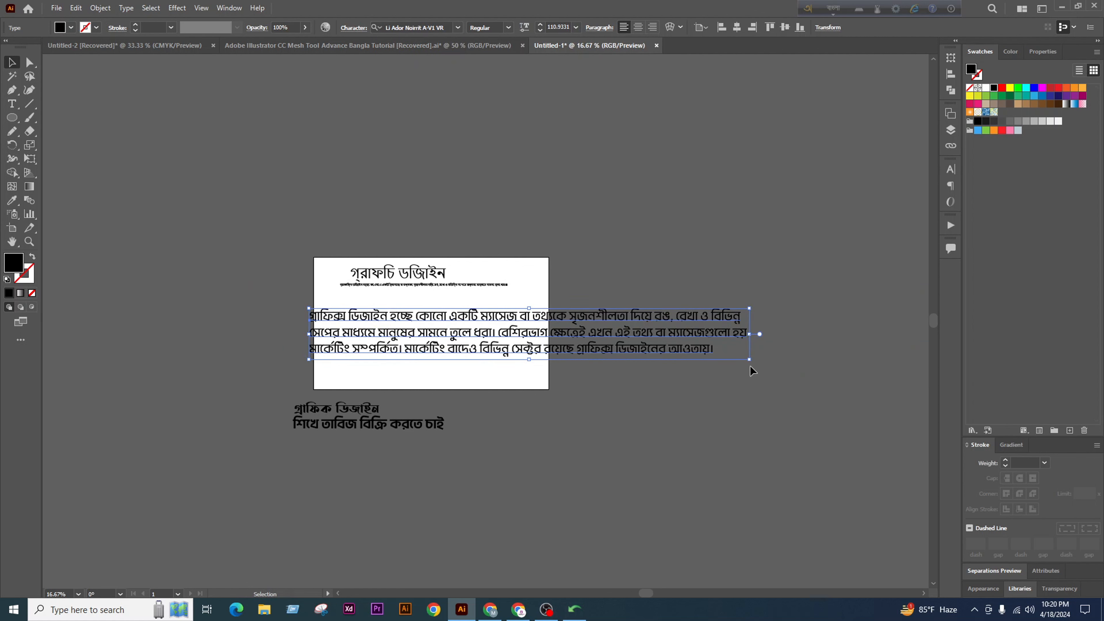
drag(749, 361, 521, 387)
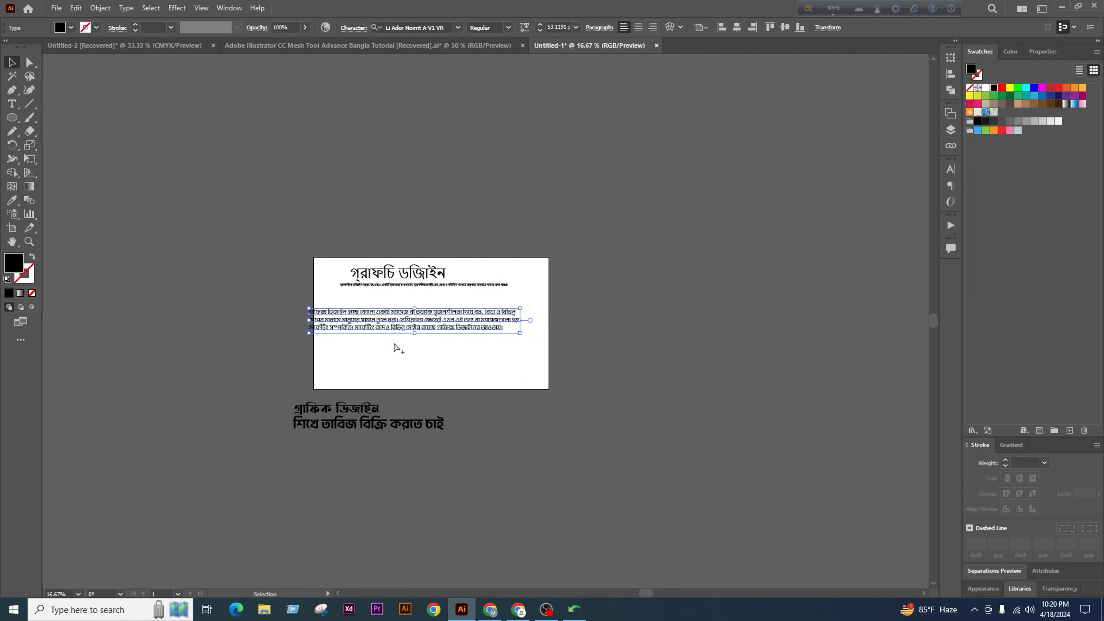
scroll(387, 332, up, 3)
drag(383, 303, 423, 318)
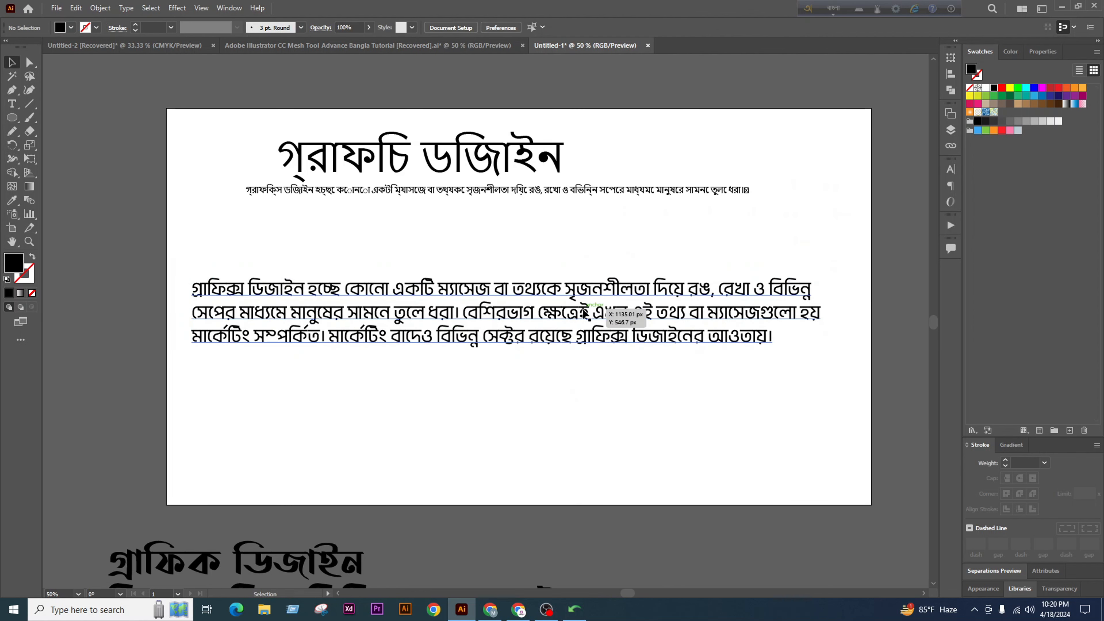
drag(581, 313, 582, 416)
Switch to Chrome and copy the full Bangla featured-snippet paragraph again
click(502, 611)
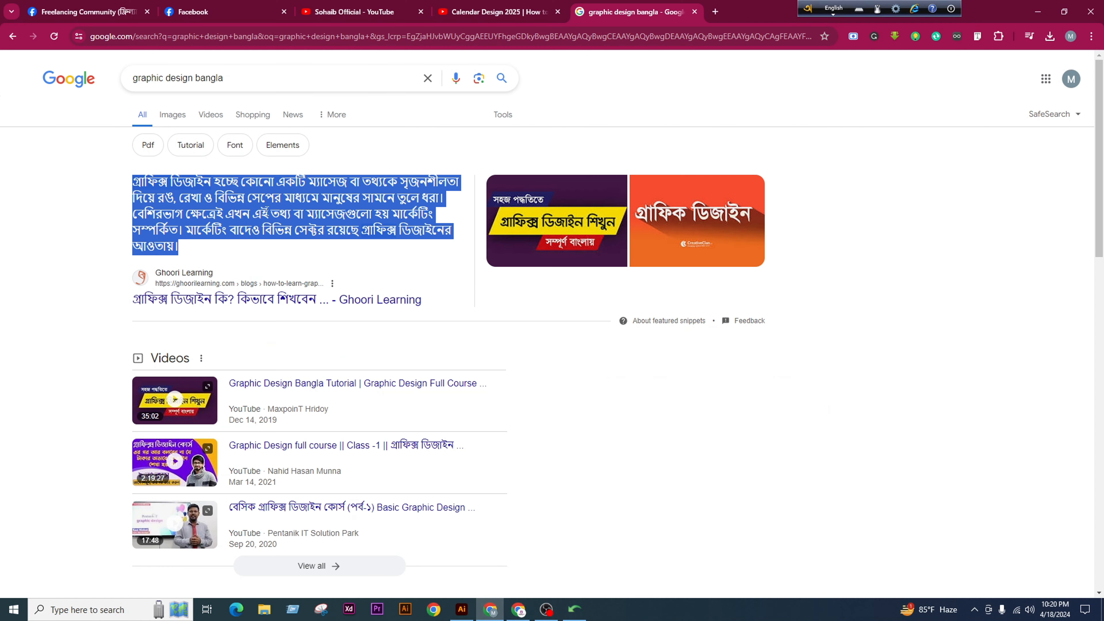
click(96, 188)
drag(131, 179, 197, 263)
key(ctrl+c)
Switch back to Illustrator and replace the lower paragraph's text with the unconverted Bangla text copied from the web
click(462, 609)
key(t)
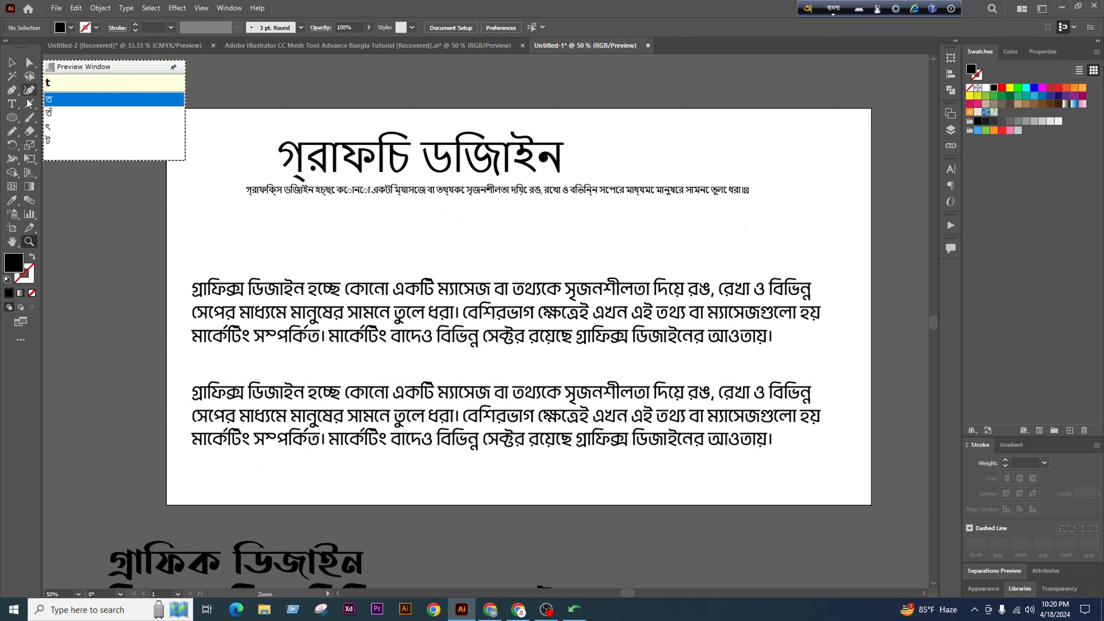
click(12, 104)
click(337, 427)
key(ctrl+a)
key(ctrl+v)
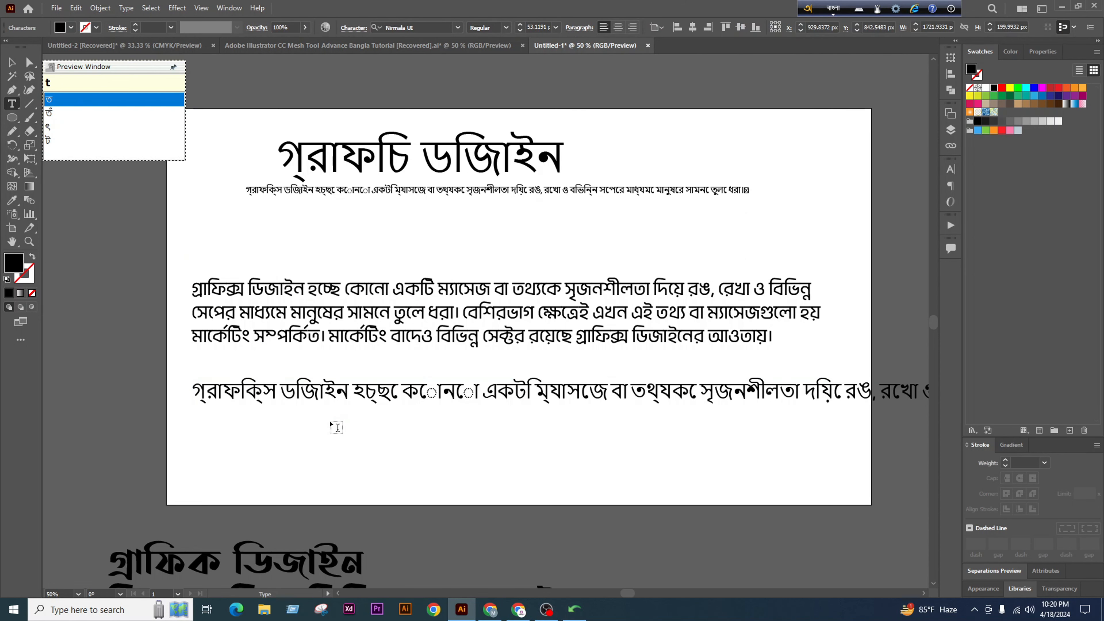
click(11, 62)
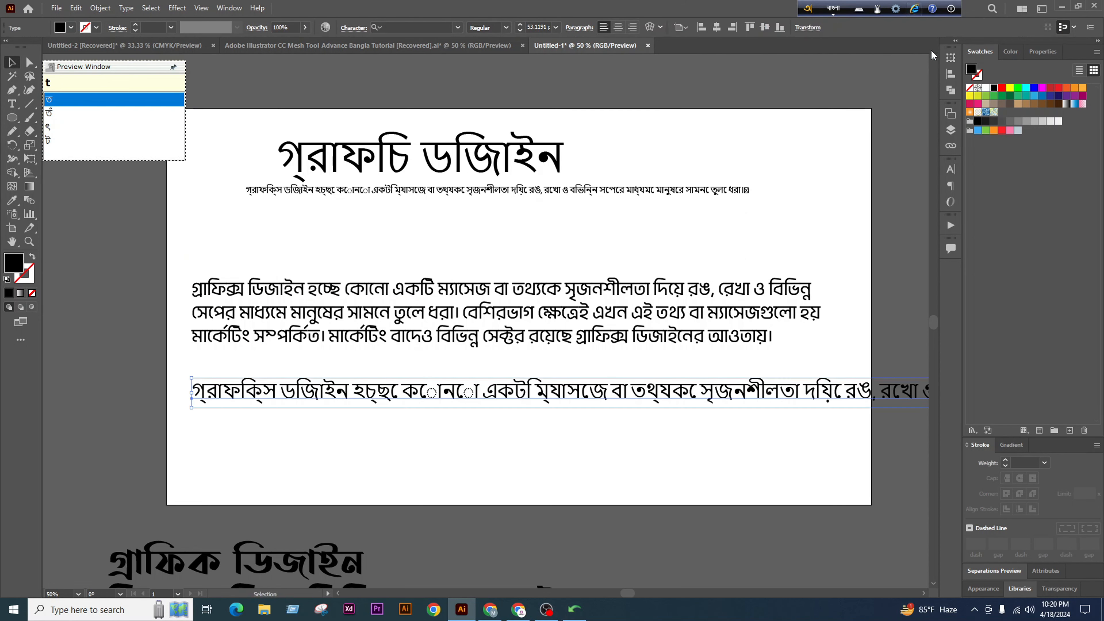
Convert the web paragraph to Bijoy encoding in Avro's Unicode to Bijoy converter, copy the output, and close the converter
click(903, 15)
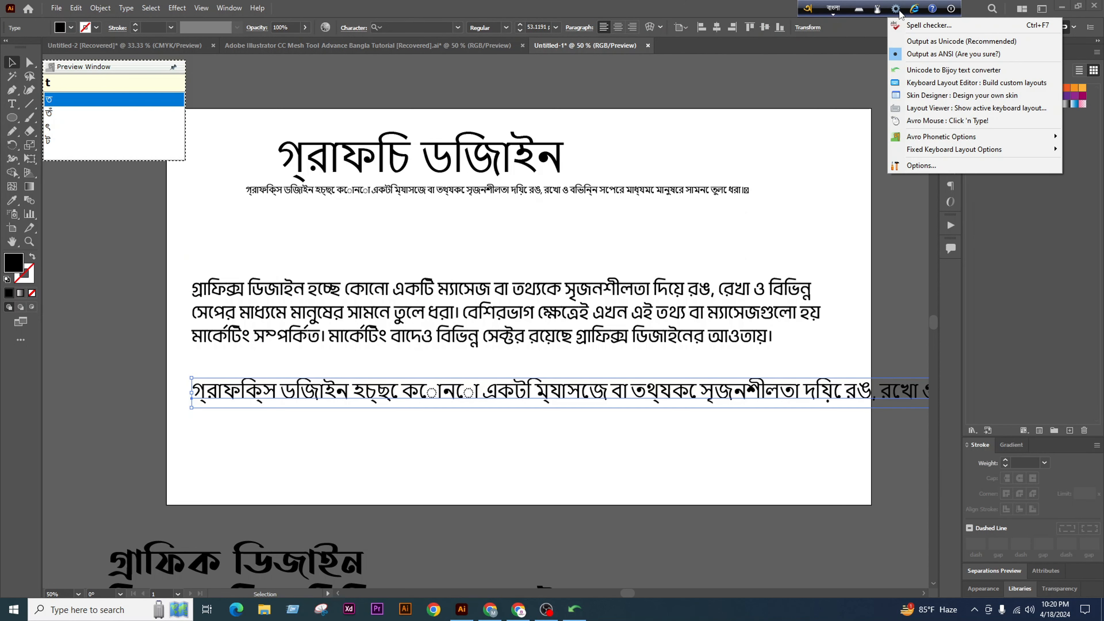
click(930, 77)
key(ctrl+v)
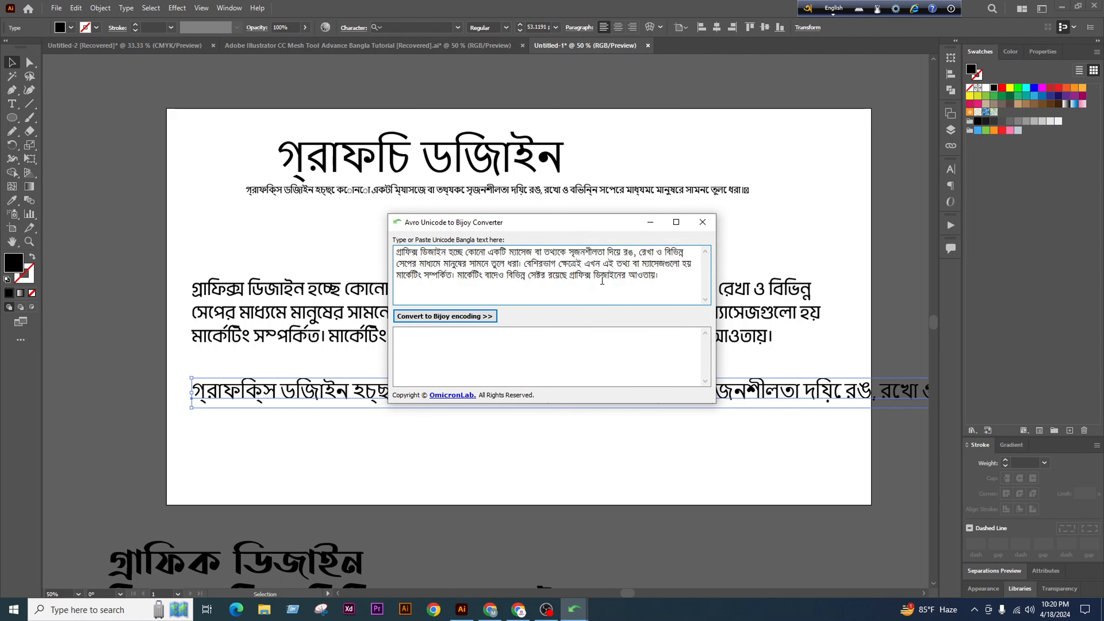
click(443, 317)
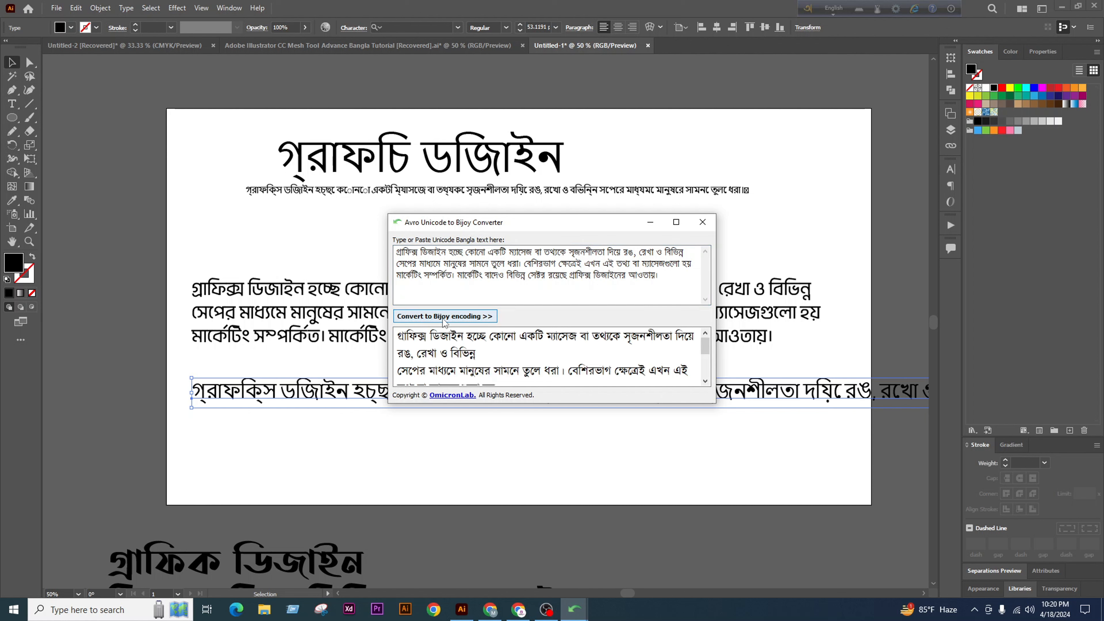
scroll(525, 355, down, 2)
click(524, 360)
key(ctrl+a)
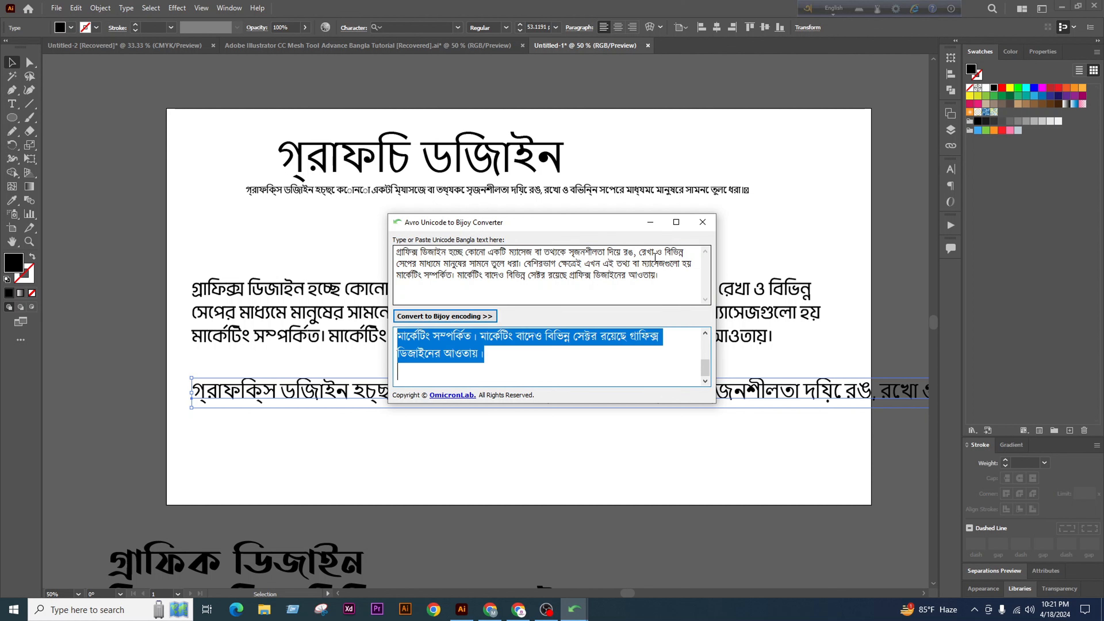
click(702, 222)
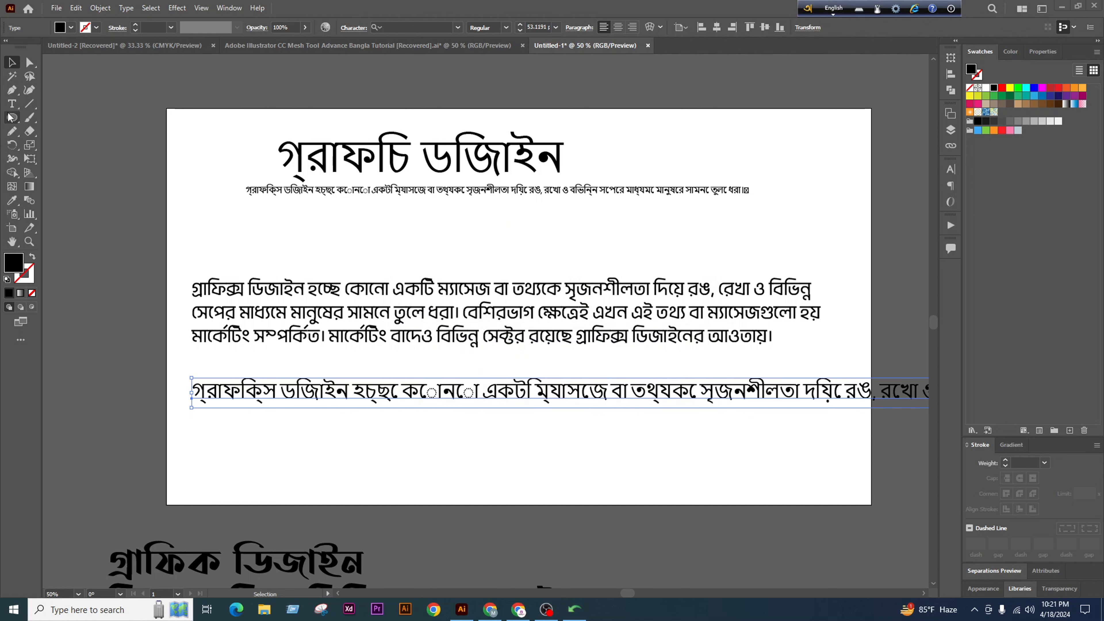
Replace all text in the lower paragraph with the Bijoy-encoded output
click(12, 104)
click(283, 383)
key(ctrl+a)
key(ctrl+v)
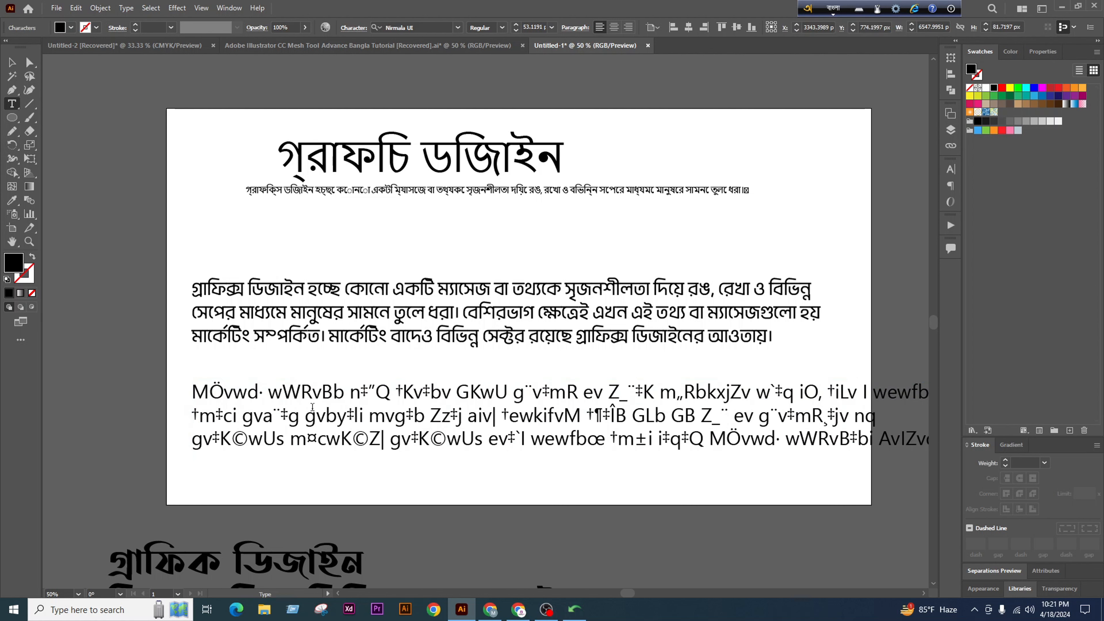
click(12, 62)
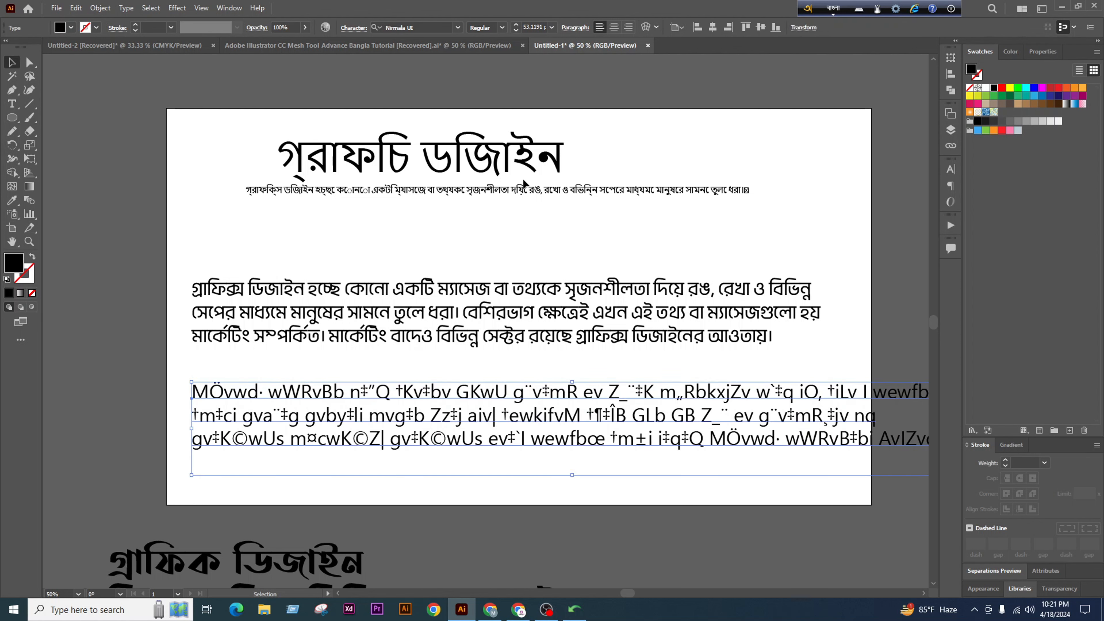
Set the lower paragraph's font to Li Ador Noirrit A-V1 VR Bold, using the font name copied from the upper paragraph
click(403, 315)
click(417, 27)
key(ctrl+c)
click(452, 430)
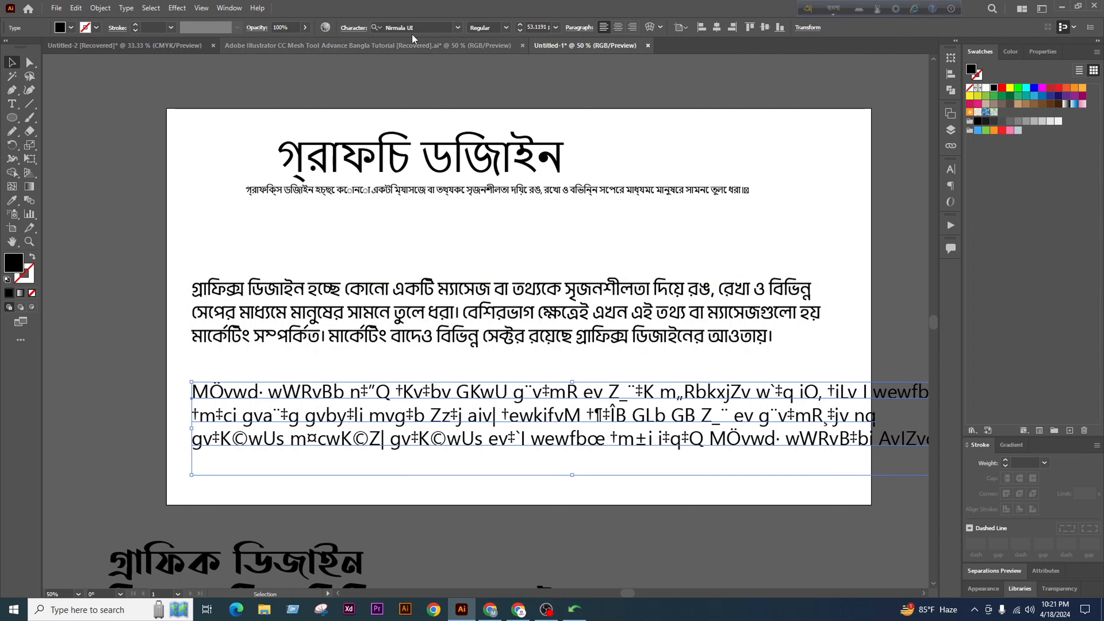
click(413, 27)
key(ctrl+v)
key(Return)
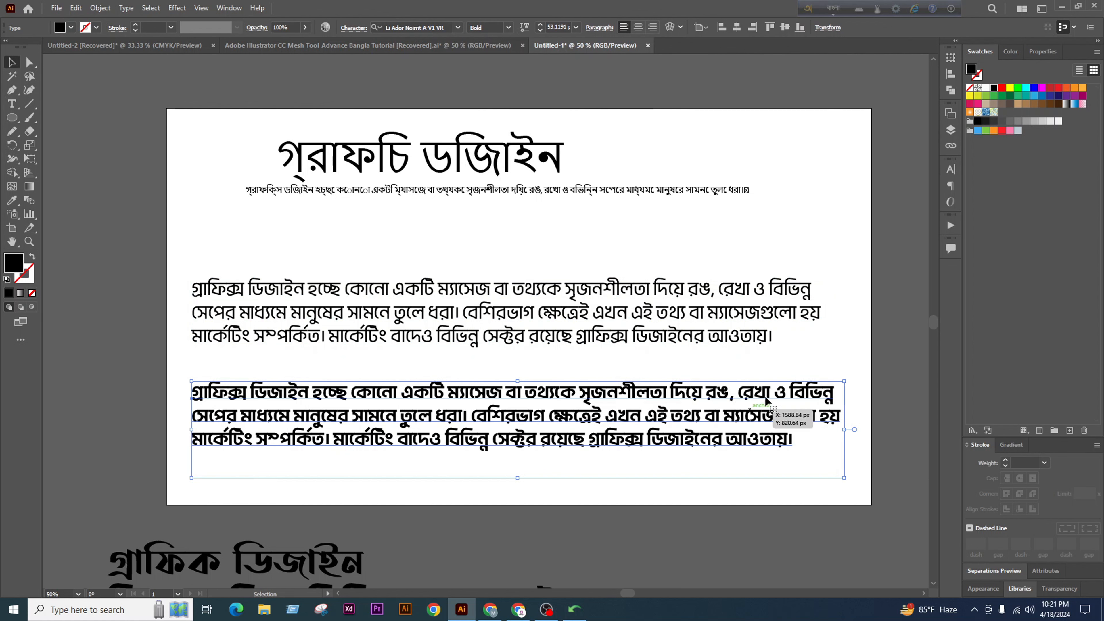
Delete both Bangla paragraphs, the incorrectly rendered heading and the small line beneath it from the artboard
click(824, 361)
scroll(662, 330, down, 2)
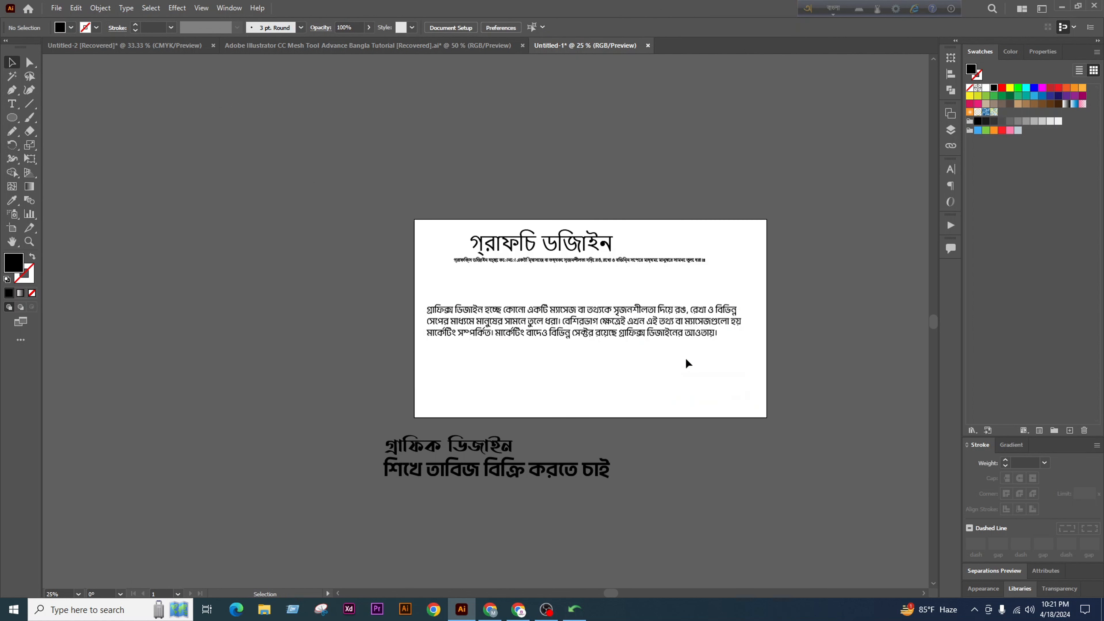
scroll(697, 357, up, 1)
drag(689, 275, 585, 360)
key(Delete)
drag(670, 198, 445, 374)
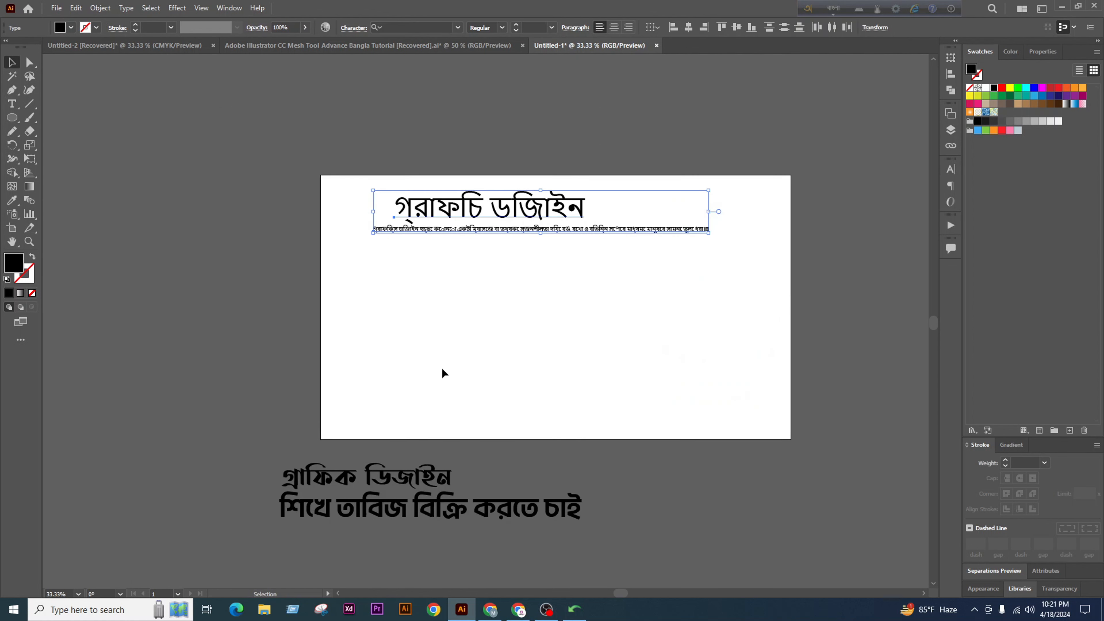
key(Delete)
Move the two lines "গ্রাফিক ডিজাইন" and "শিখে তাবিজ বিক্রি করতে চাই" from below the artboard onto its middle
drag(460, 503, 562, 314)
click(599, 426)
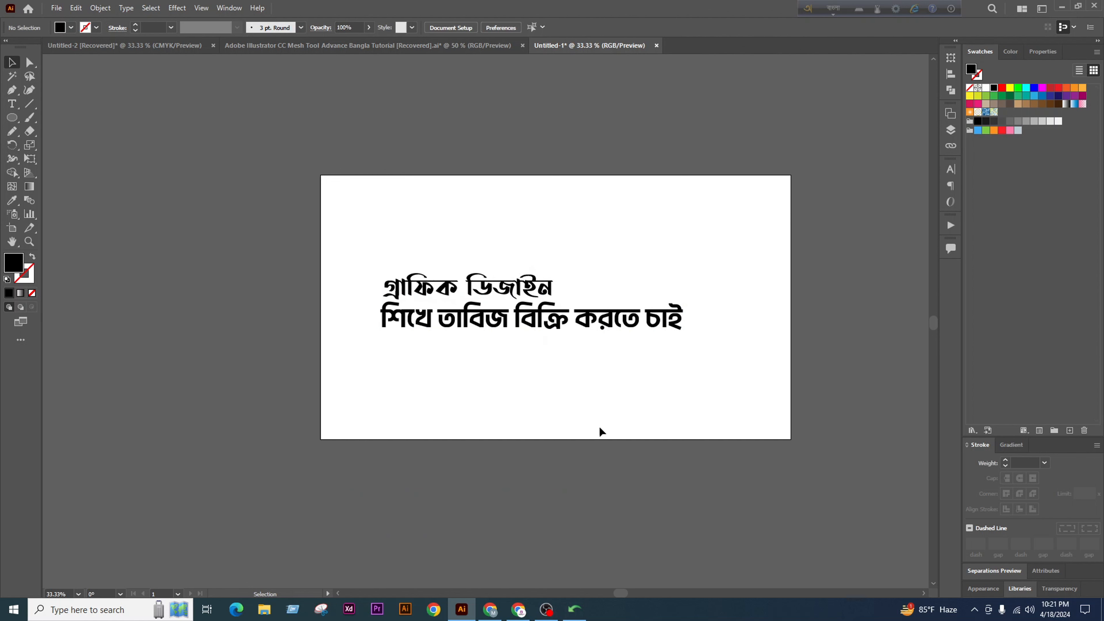
key(space)
scroll(595, 296, up, 1)
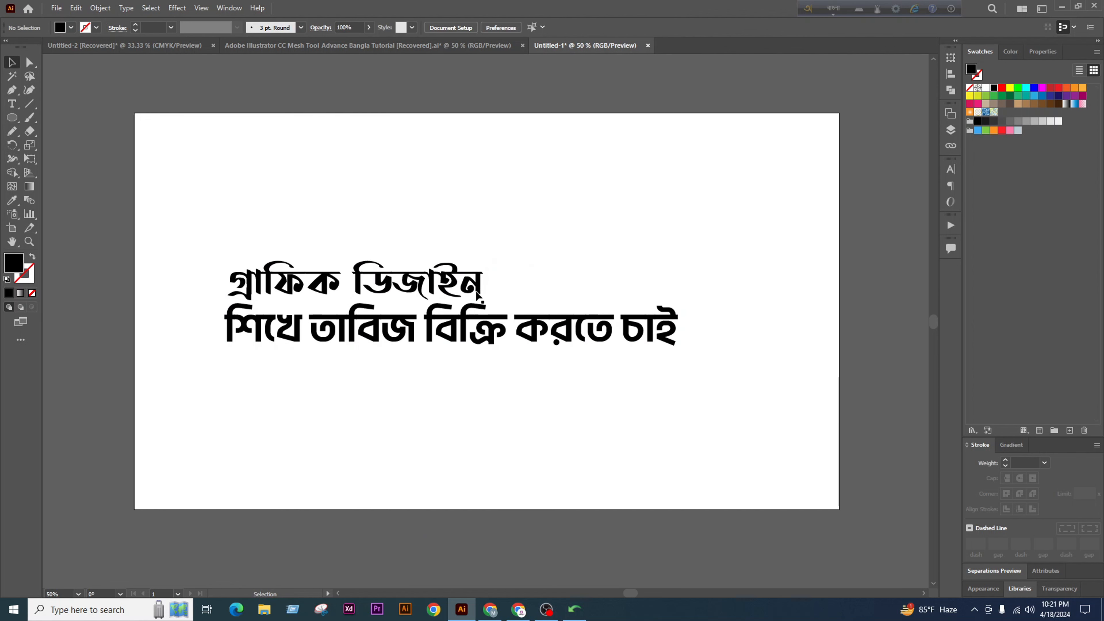
drag(476, 289, 487, 265)
key(ctrl+z)
click(584, 258)
scroll(551, 260, down, 2)
scroll(478, 286, up, 2)
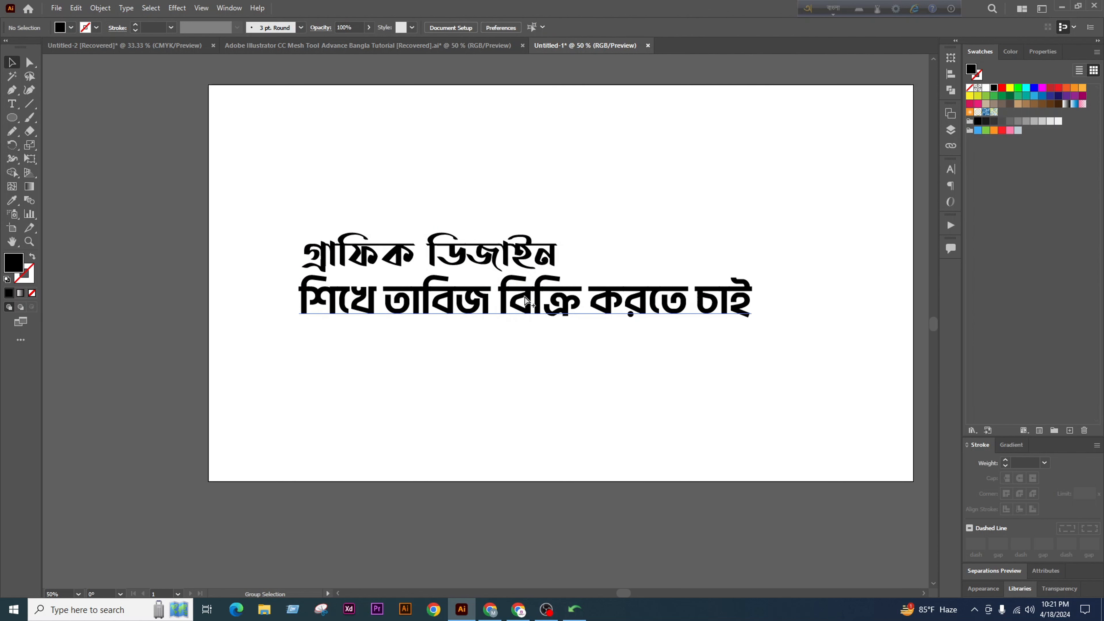
Switch the Avro keyboard to English and break the lower text line before "করতে চাই"
key(t)
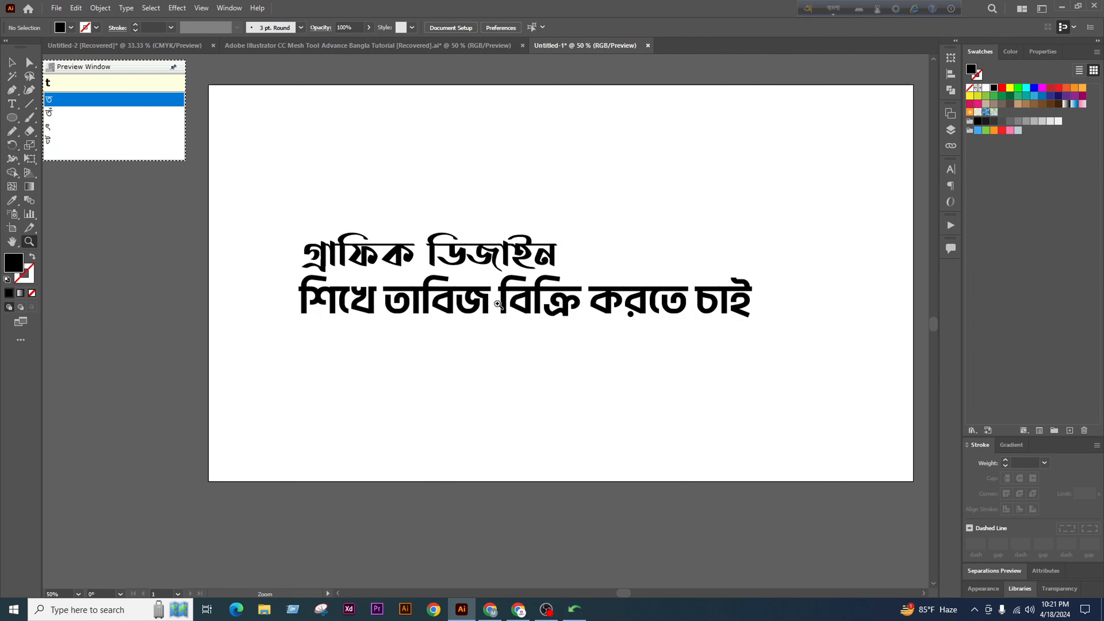
click(13, 105)
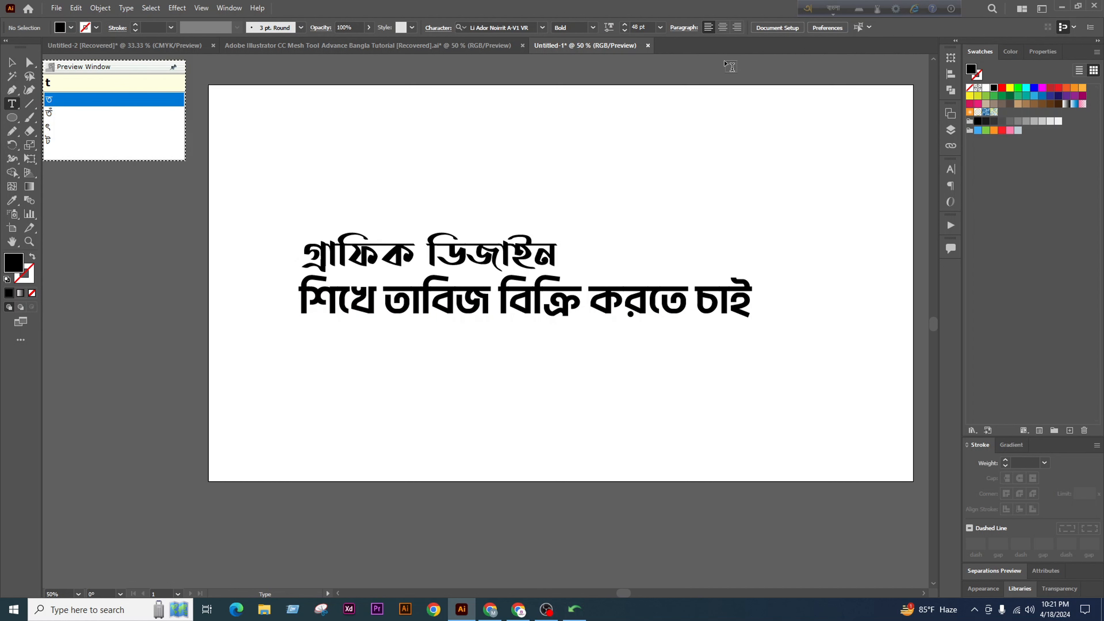
key(F12)
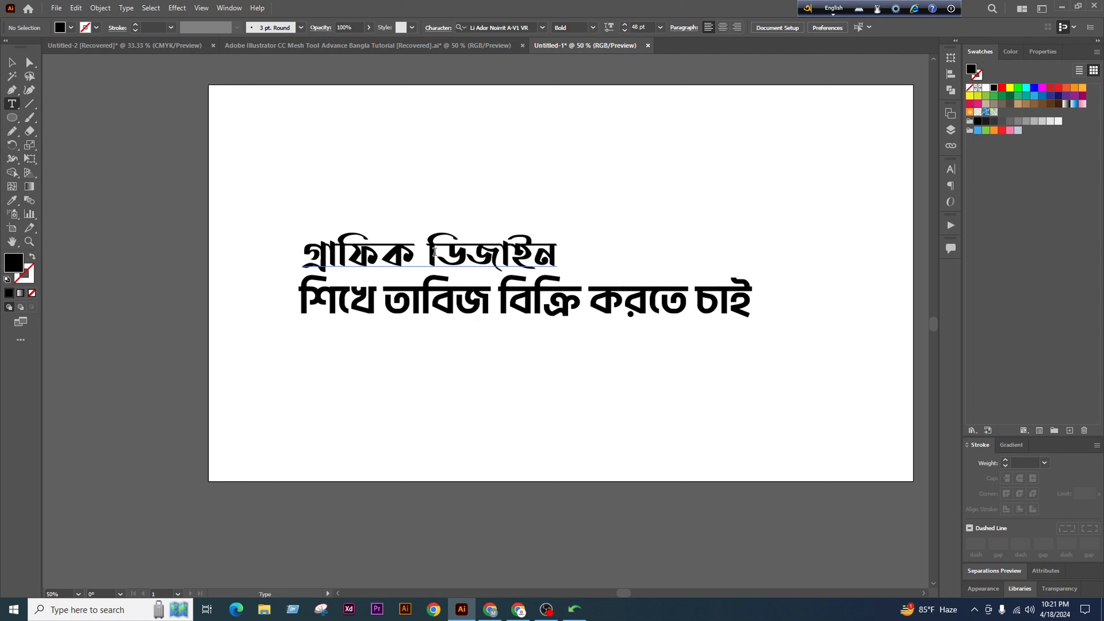
click(493, 299)
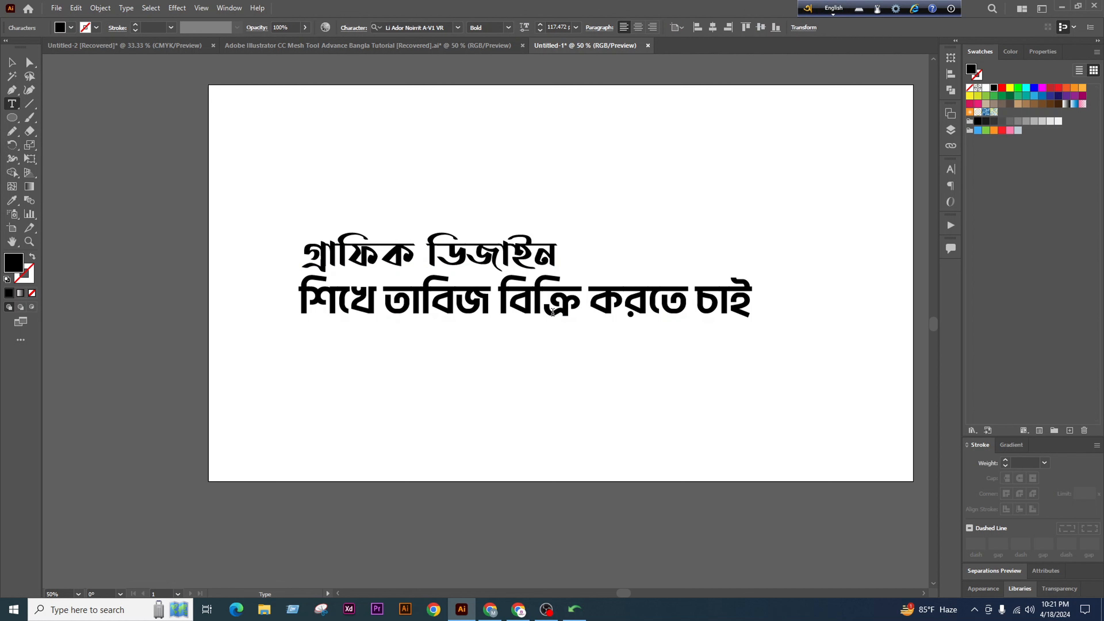
click(596, 303)
key(Return)
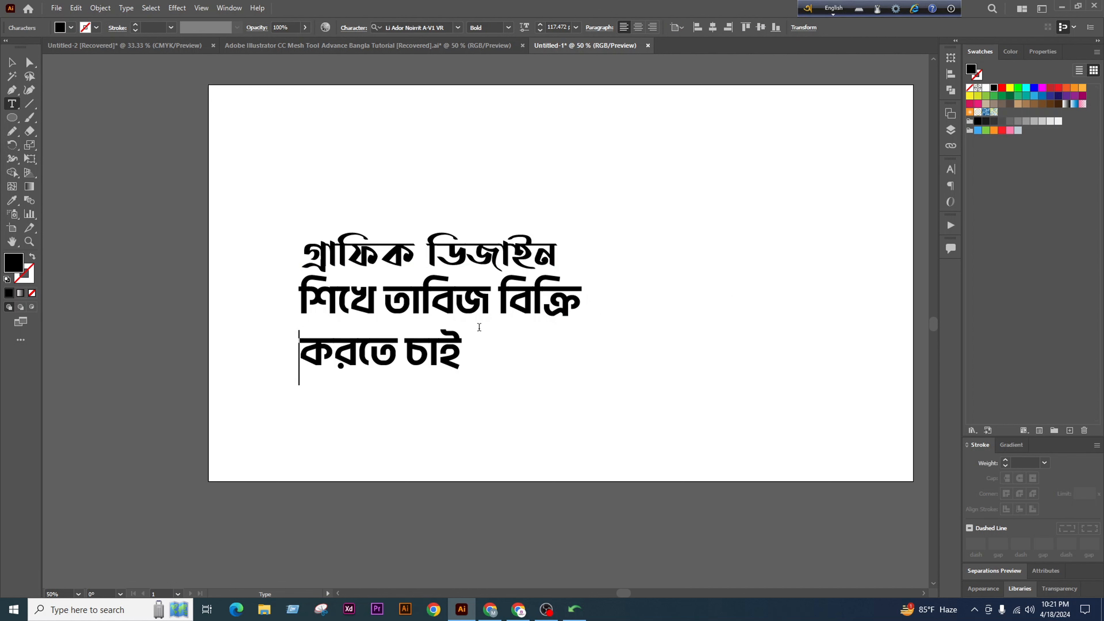
Move both text objects together toward the centre of the artboard
click(9, 66)
scroll(469, 289, down, 1)
drag(630, 215, 508, 289)
scroll(550, 287, up, 1)
drag(463, 325, 658, 257)
click(787, 327)
drag(787, 326, 778, 335)
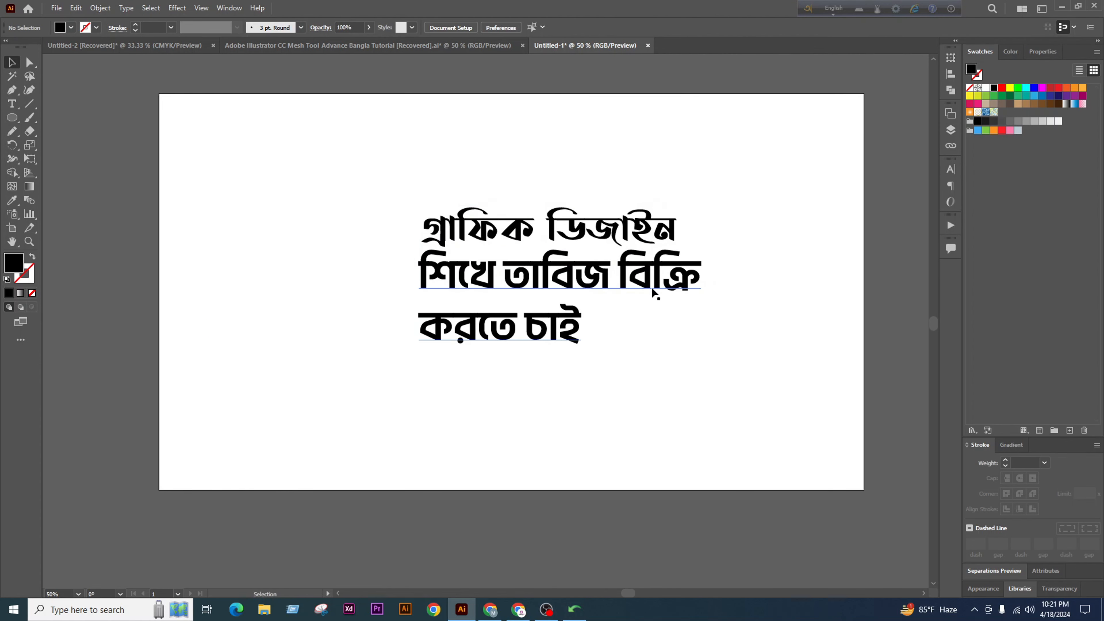
Centre-align the two-line lower text and position "গ্রাফিক ডিজাইন" centred just above it
drag(653, 291, 639, 317)
drag(768, 338, 737, 343)
drag(602, 309, 554, 302)
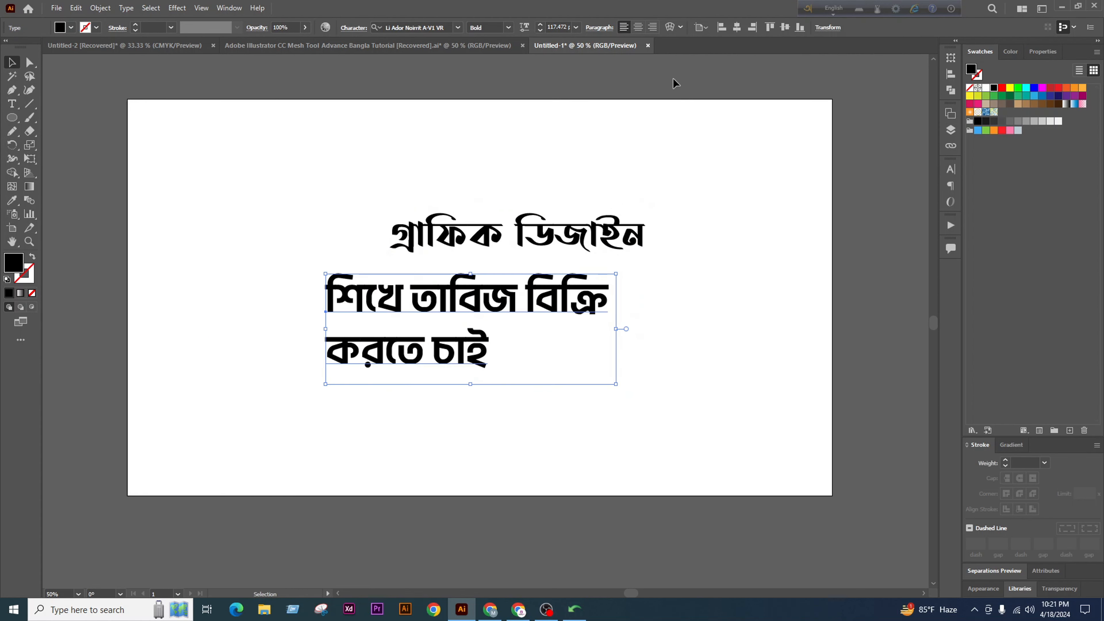
click(637, 29)
click(703, 342)
drag(391, 317, 550, 330)
click(669, 278)
drag(626, 231, 591, 257)
click(665, 269)
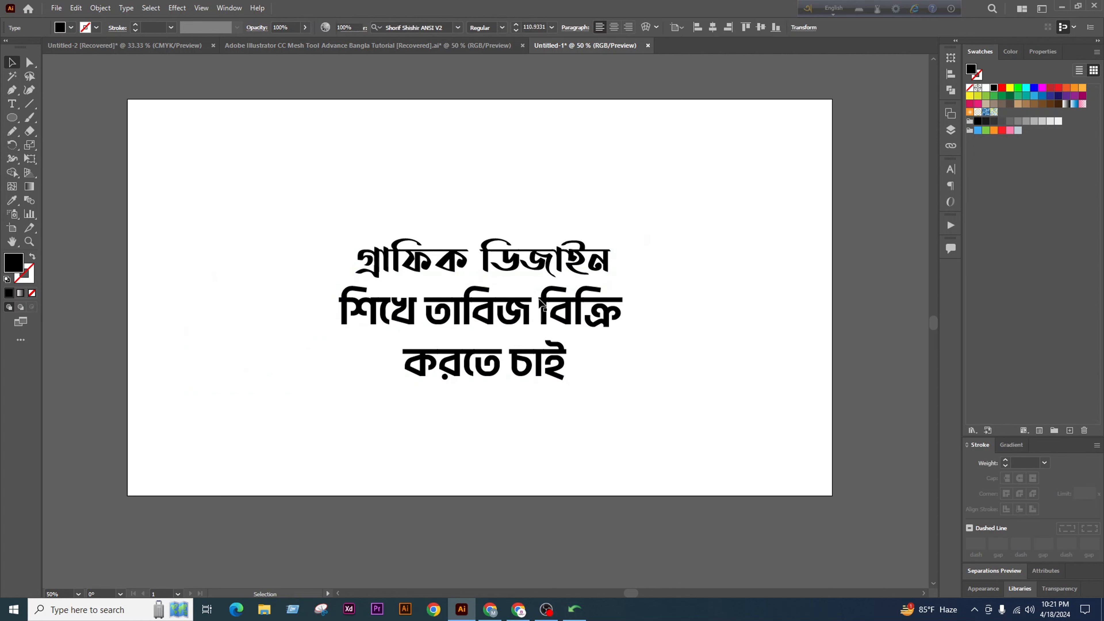
Change the "গ্রাফিক ডিজাইন" line to the lower text's font, Li Ador Noirrit A-V1 VR, in the Regular style
scroll(539, 287, down, 2)
scroll(535, 318, up, 2)
scroll(694, 274, up, 1)
scroll(599, 313, down, 1)
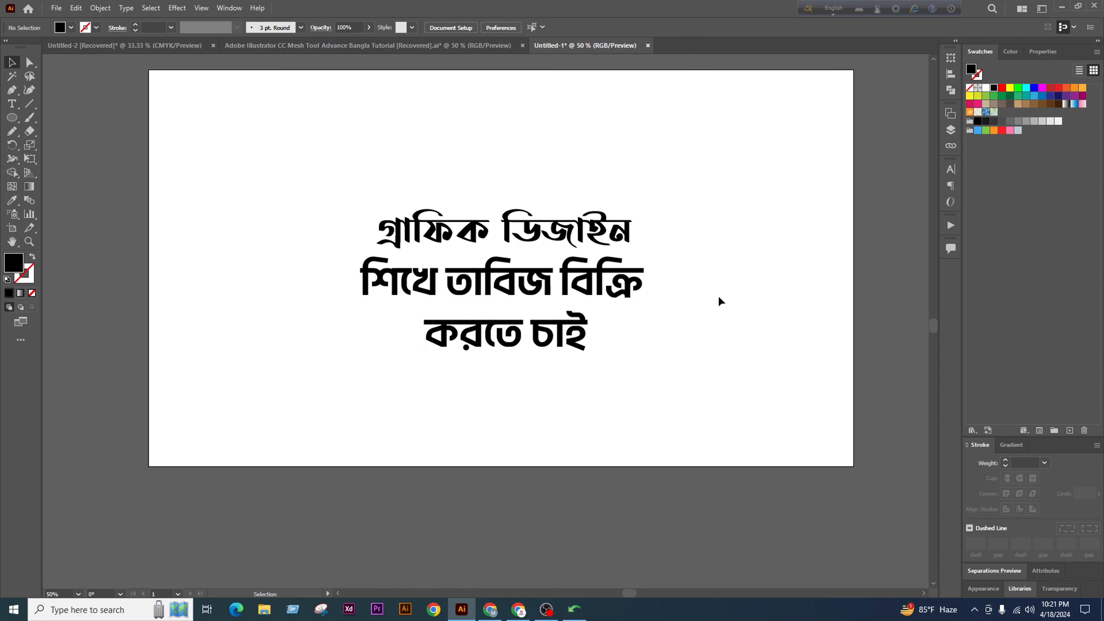
click(554, 238)
click(556, 296)
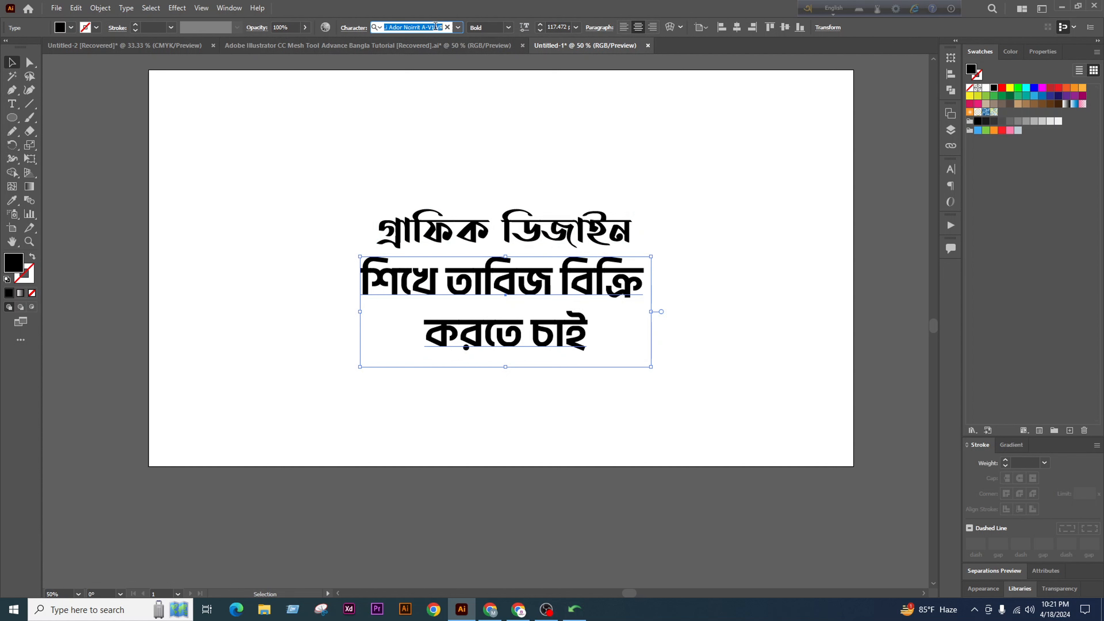
click(567, 209)
click(568, 210)
click(428, 24)
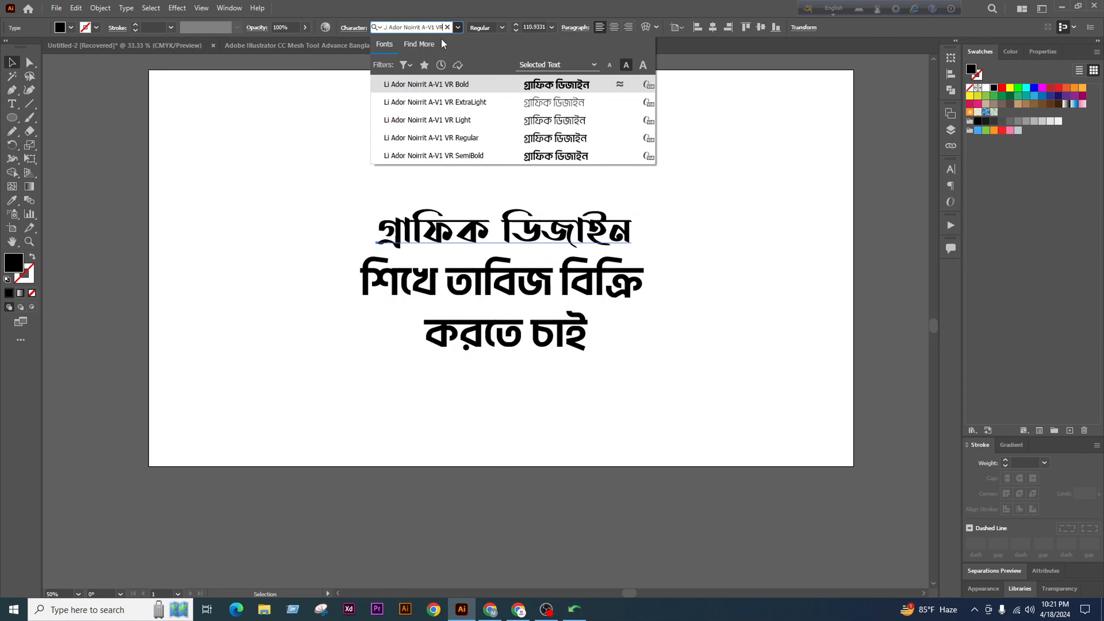
click(507, 153)
click(637, 201)
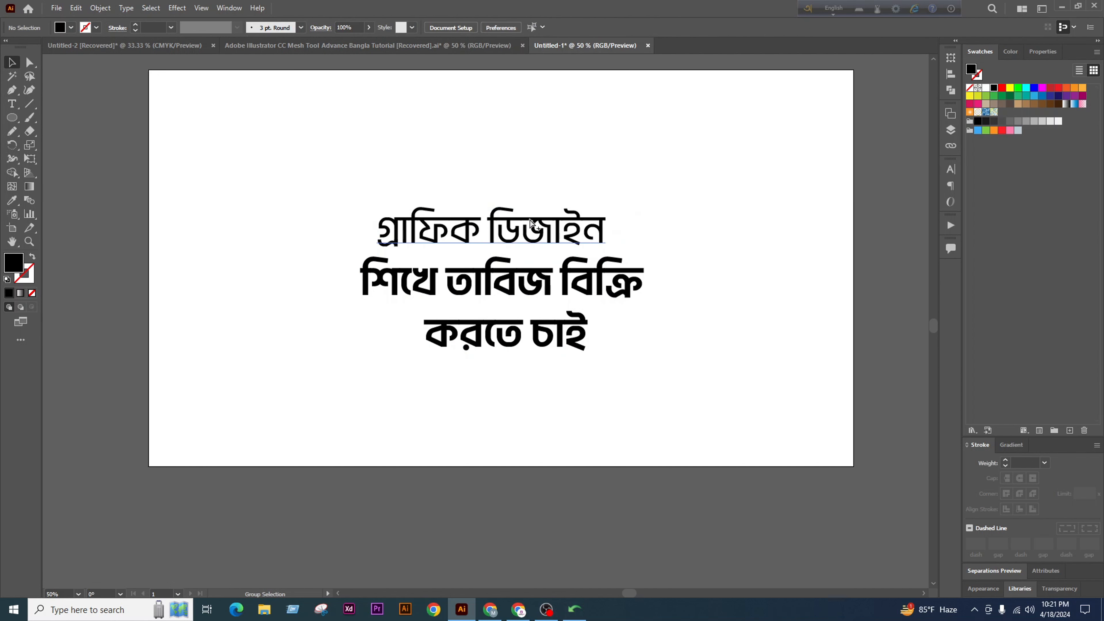
Move the word "শিখে" from the start of the lower text to the end of the "গ্রাফিক ডিজাইন" line
scroll(531, 217, down, 1)
scroll(535, 260, up, 1)
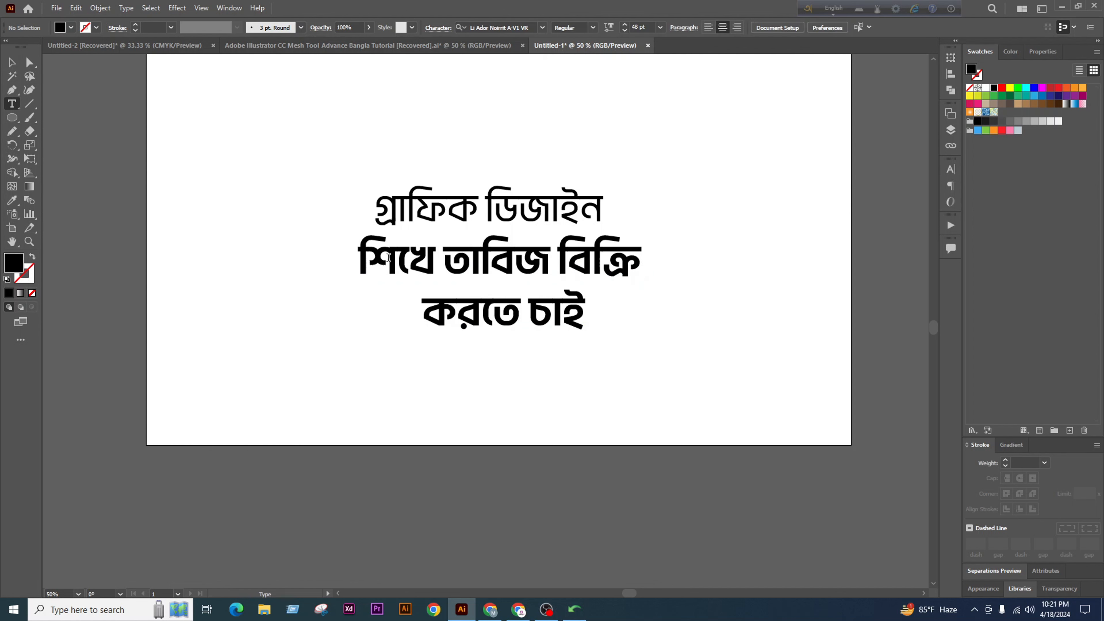
double_click(433, 285)
text(=)
key(BackSpace)
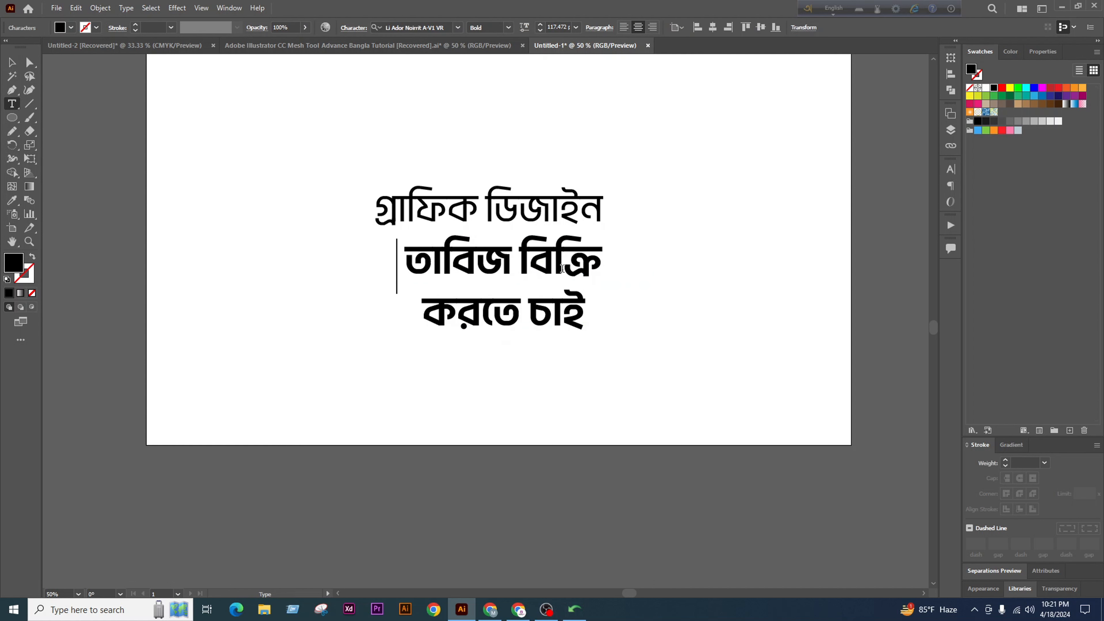
click(600, 207)
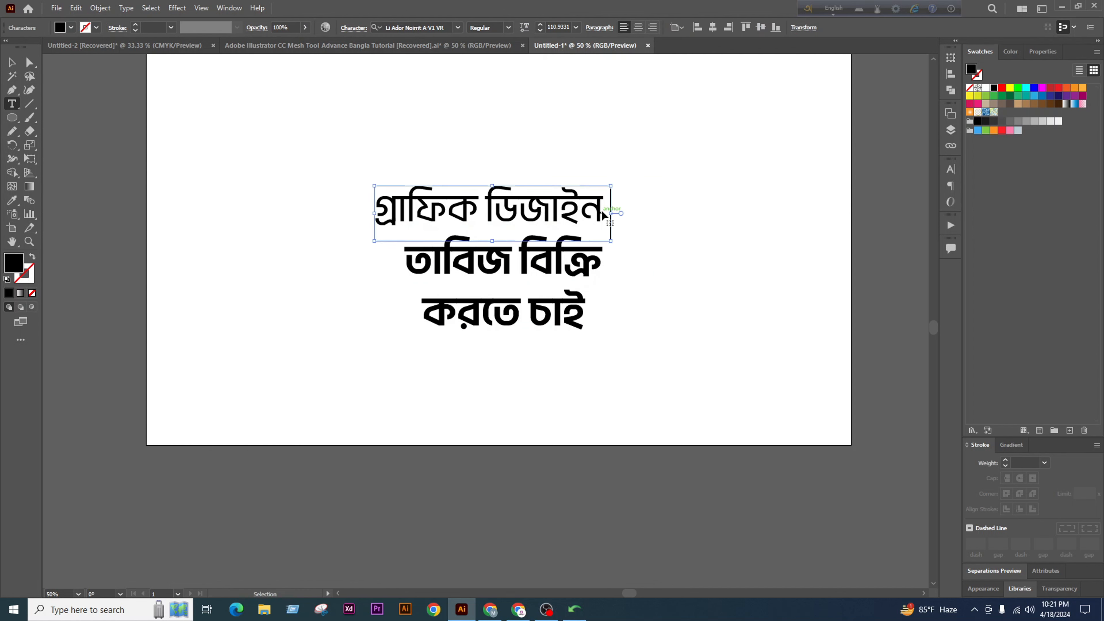
text(শিখে)
click(13, 62)
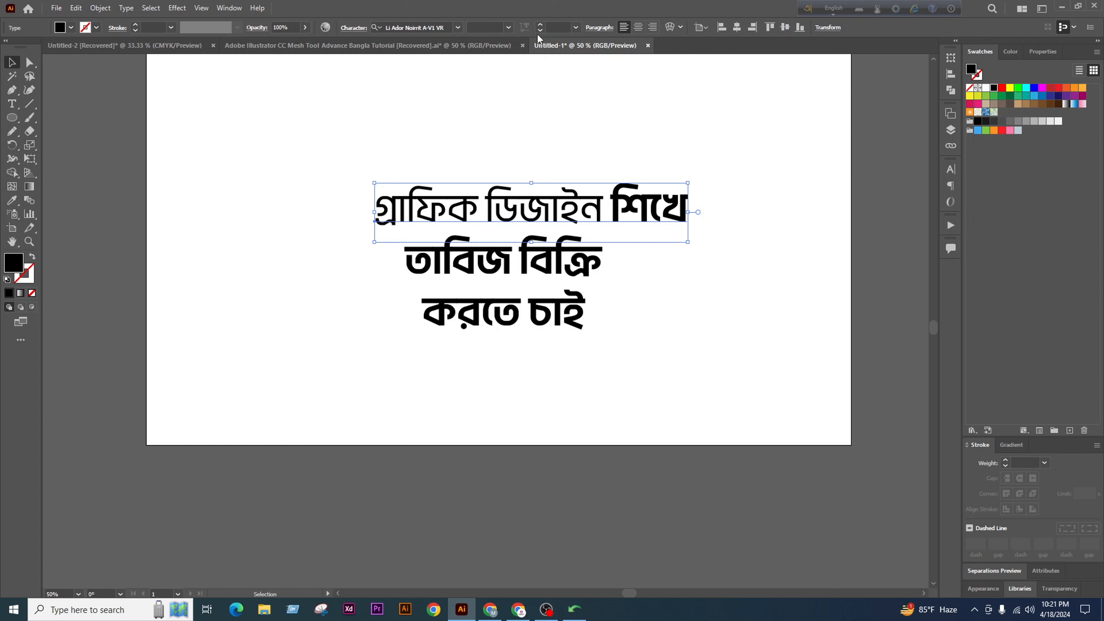
Apply one lighter font style to the whole line "গ্রাফিক ডিজাইন শিখে"
click(509, 27)
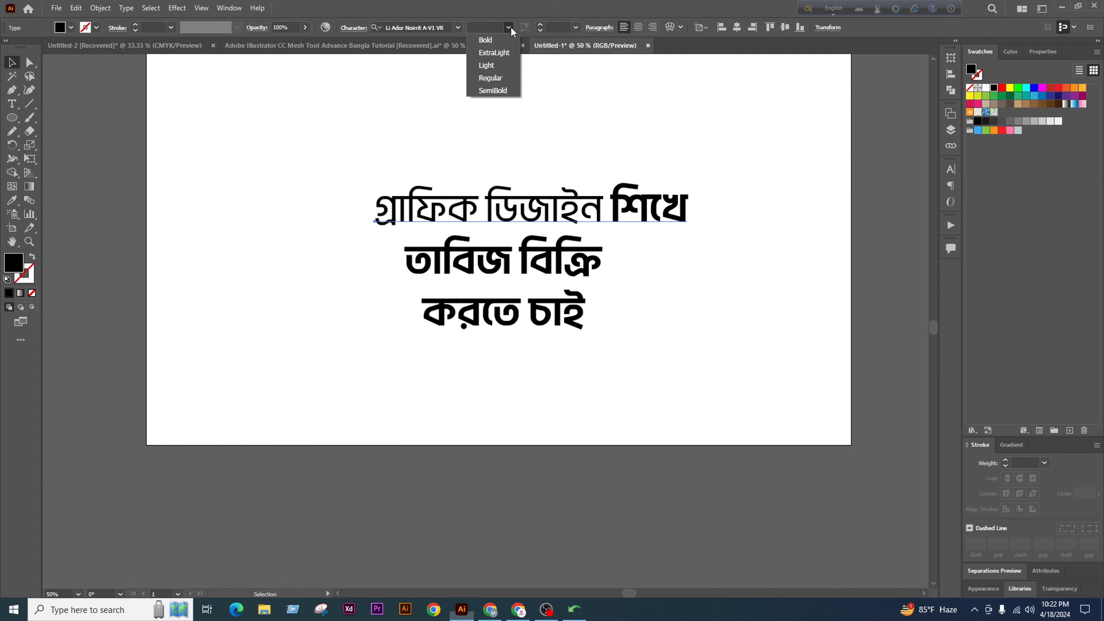
click(502, 70)
click(692, 155)
Split "করতে চাই" off the lower text into its own text object and place it below "তাবিজ বিক্রি"
click(565, 322)
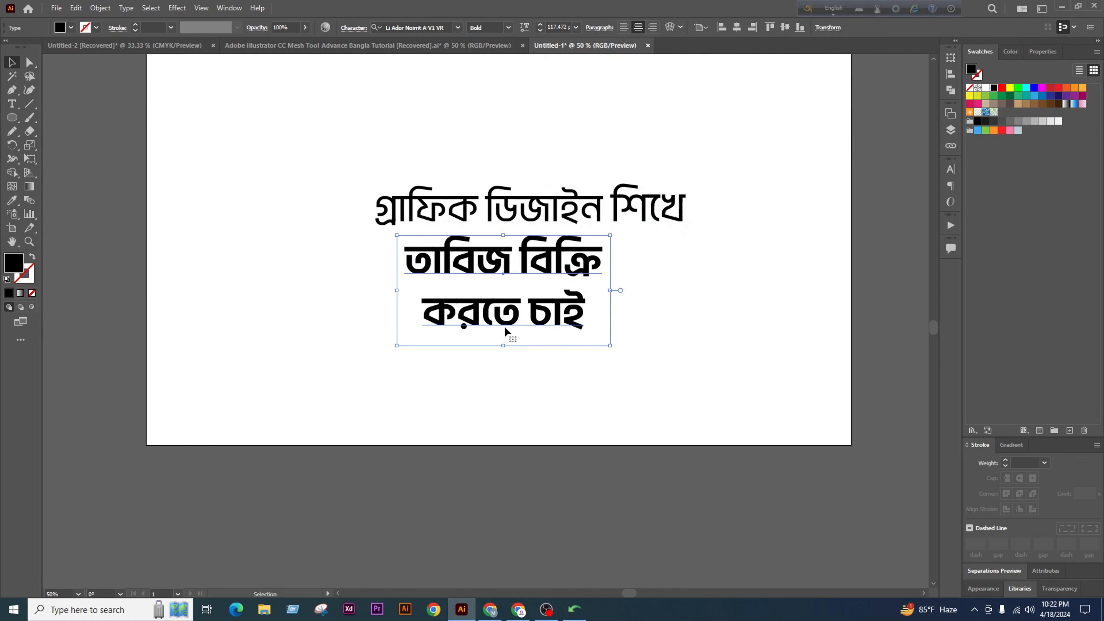
key(t)
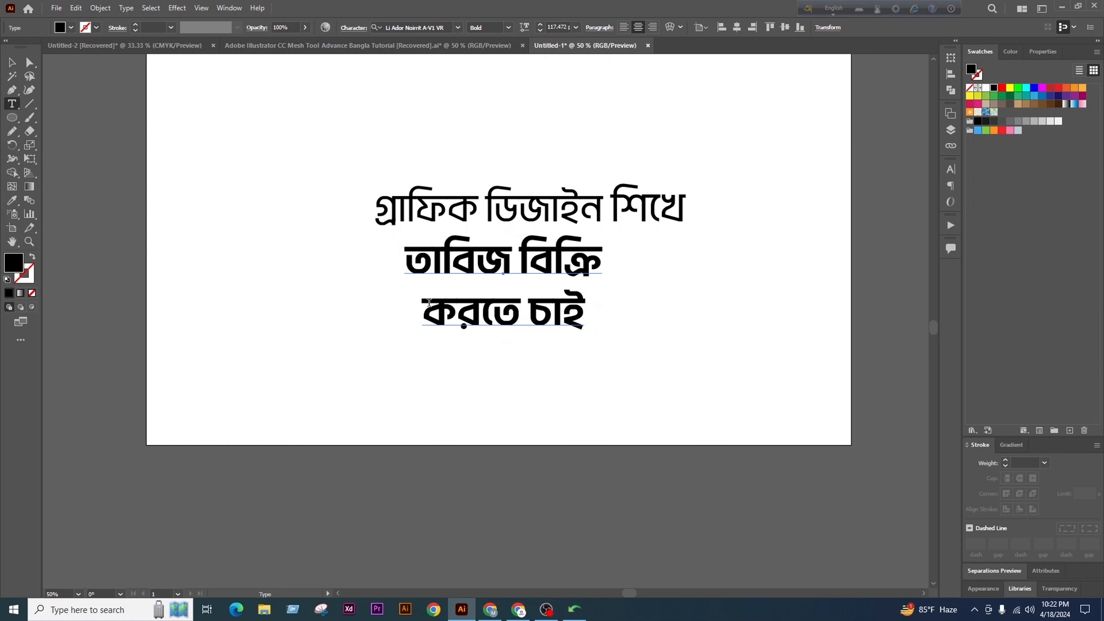
drag(429, 303, 626, 310)
key(ctrl+c)
key(BackSpace)
key(BackSpace)
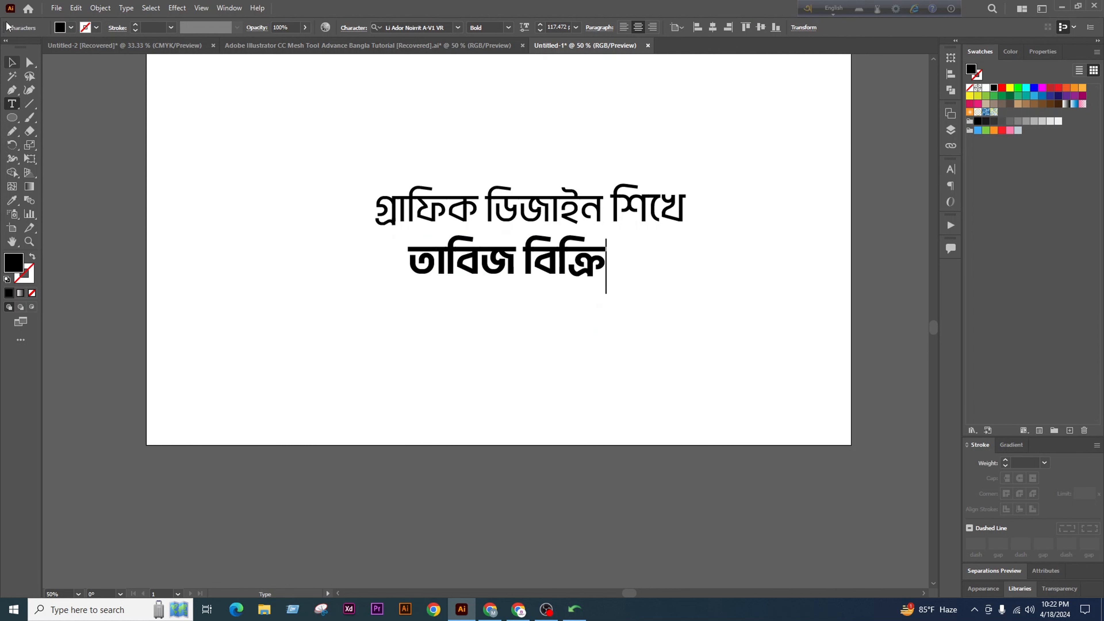
click(12, 63)
key(ctrl+v)
drag(658, 358, 571, 377)
Scale down the line "গ্রাফিক ডিজাইন শিখে" and place "তাবিজ বিক্রি" directly under it
click(643, 247)
drag(648, 248, 535, 263)
mouse_move(515, 310)
mouse_down()
mouse_move(548, 296)
mouse_move(510, 297)
mouse_up()
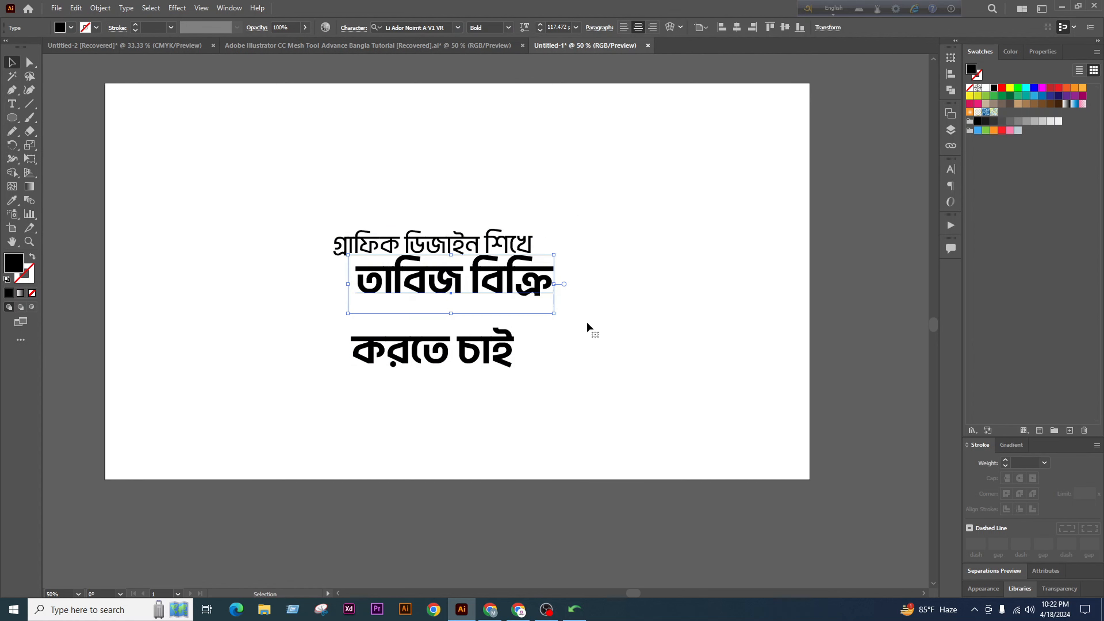
Enlarge "তাবিজ বিক্রি" as the dominant line, scale up the first line above it, and clear the selection
key(ctrl+minus)
key(ctrl+plus)
key(ctrl+plus)
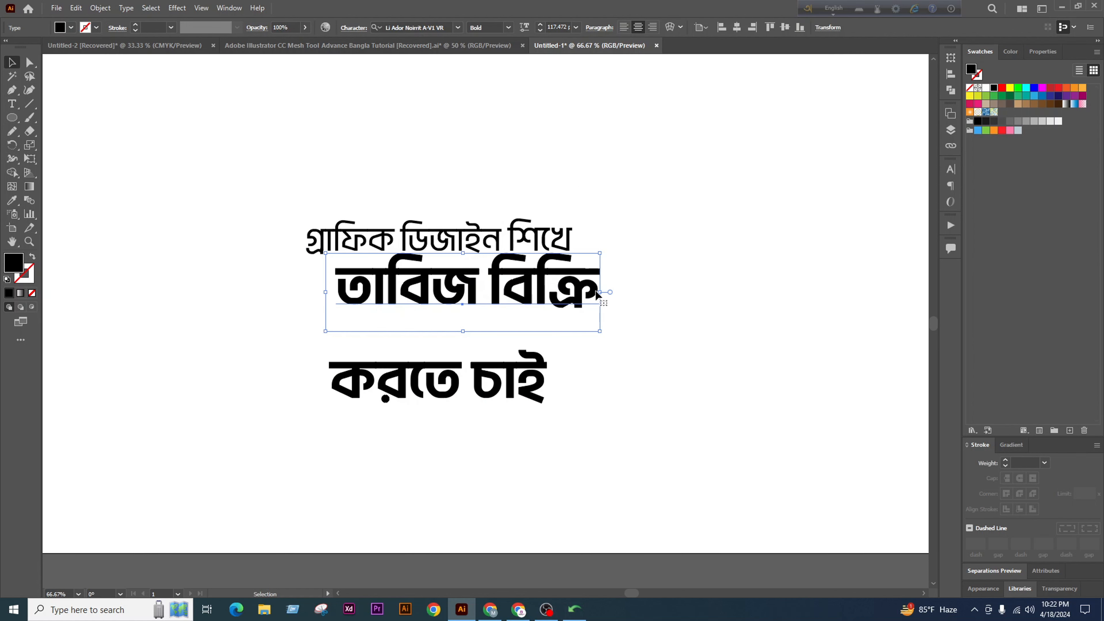
drag(597, 295, 745, 301)
drag(655, 286, 614, 305)
key(ctrl+minus)
key(ctrl+minus)
key(ctrl+plus)
key(ctrl+plus)
drag(524, 229, 650, 208)
key(ctrl+shift+a)
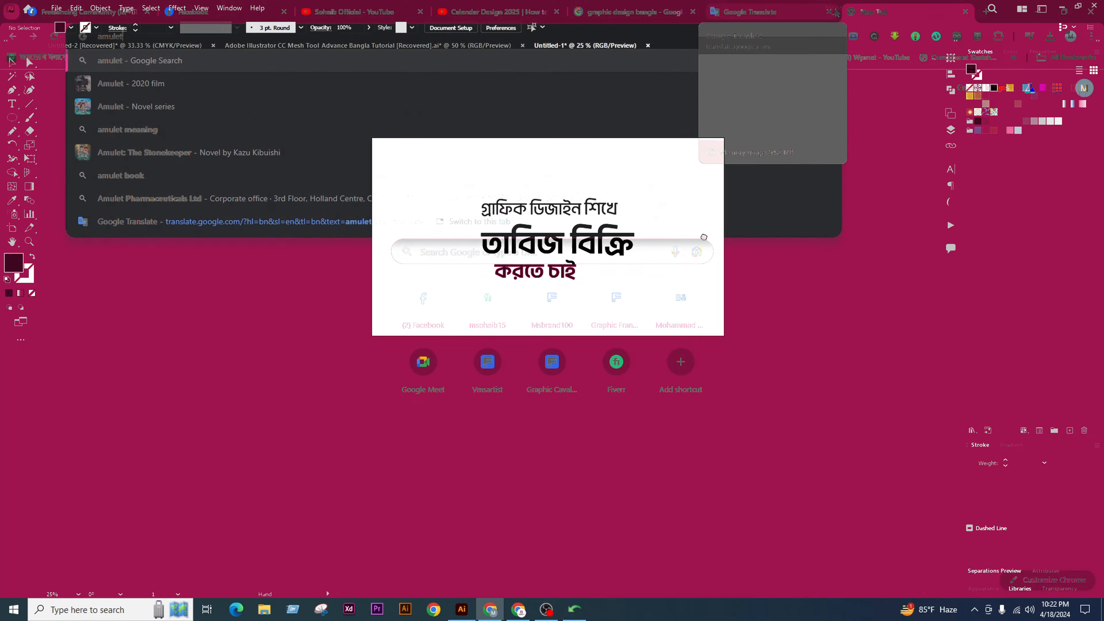
Search Google Images for "amulet" in Chrome and browse the results for a usable reference picture
key(Return)
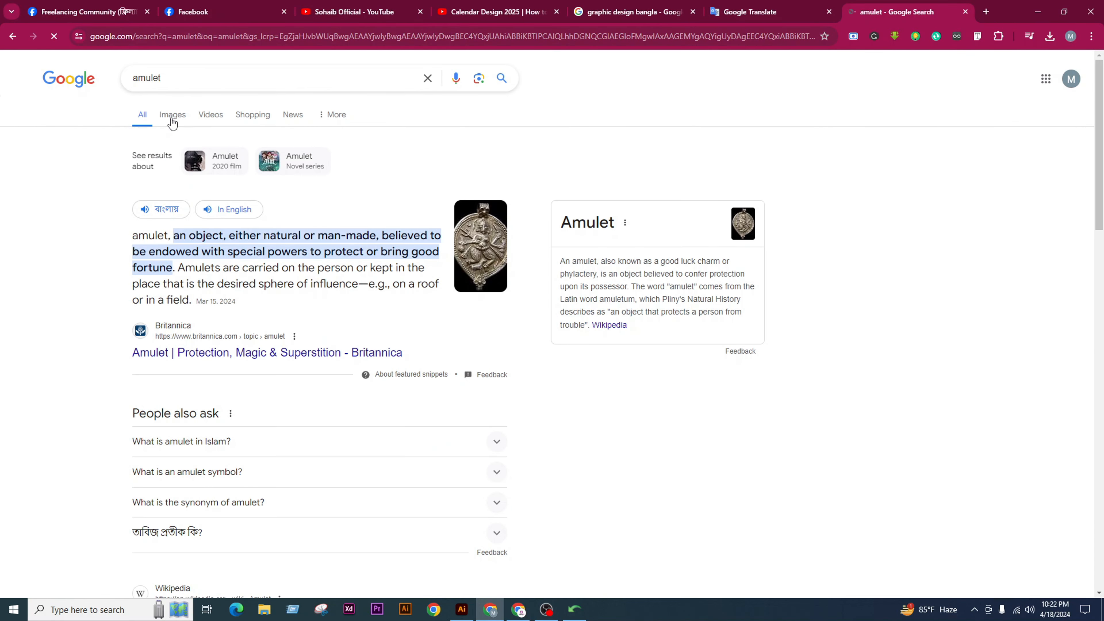
click(172, 116)
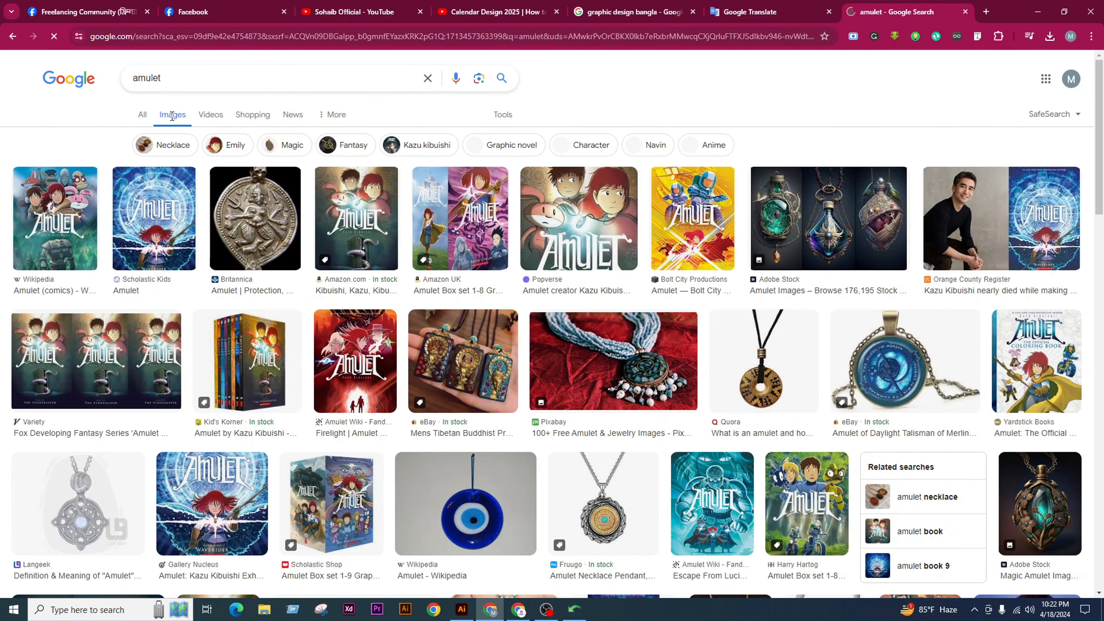
scroll(938, 374, down, 5)
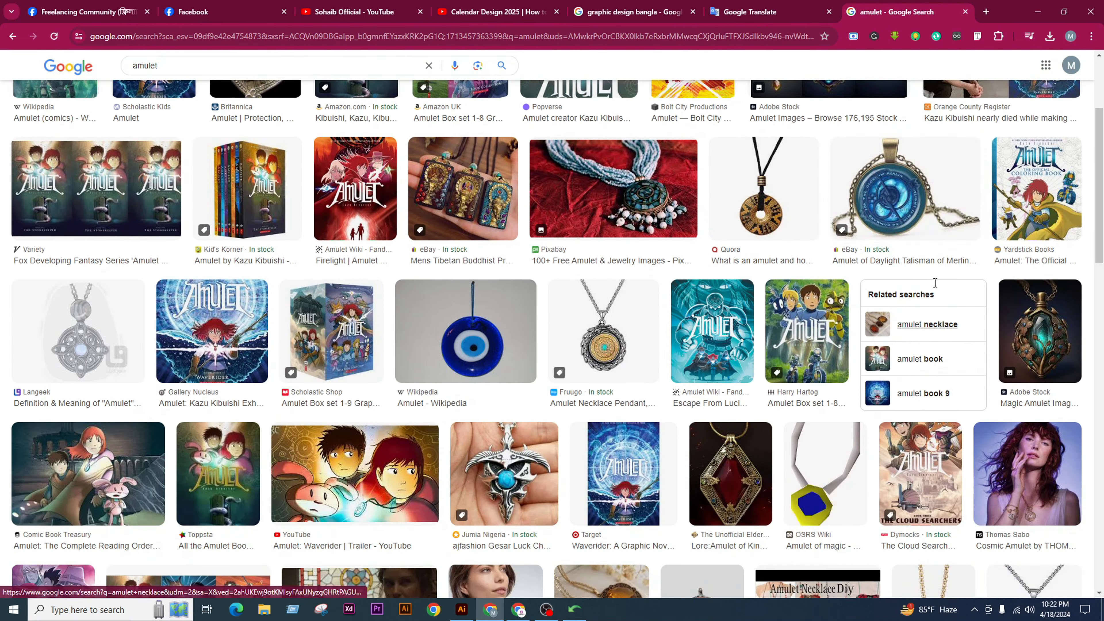
scroll(196, 76, up, 3)
scroll(196, 75, up, 3)
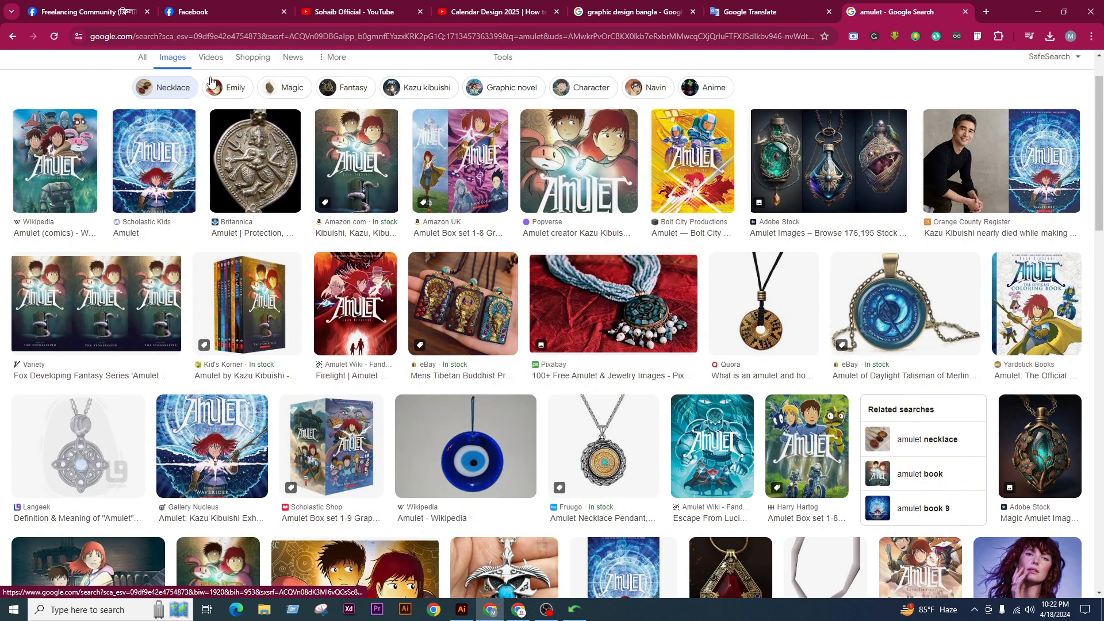
Refine the image search to "amulet icon" and browse the results for a suitable amulet symbol
click(195, 75)
text(icon)
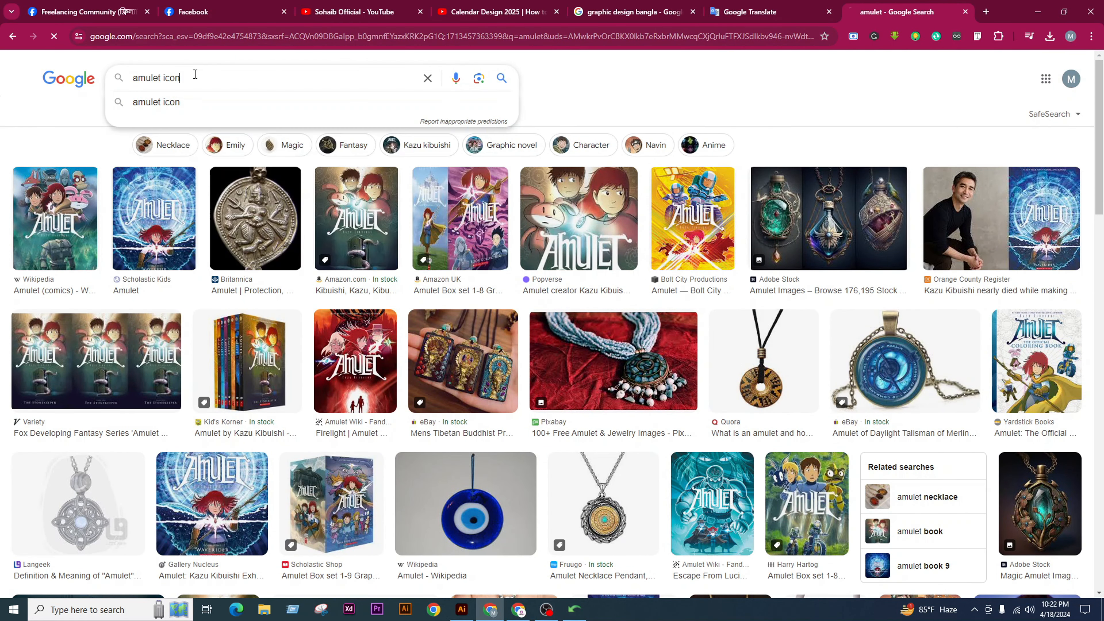
key(Return)
scroll(486, 174, down, 10)
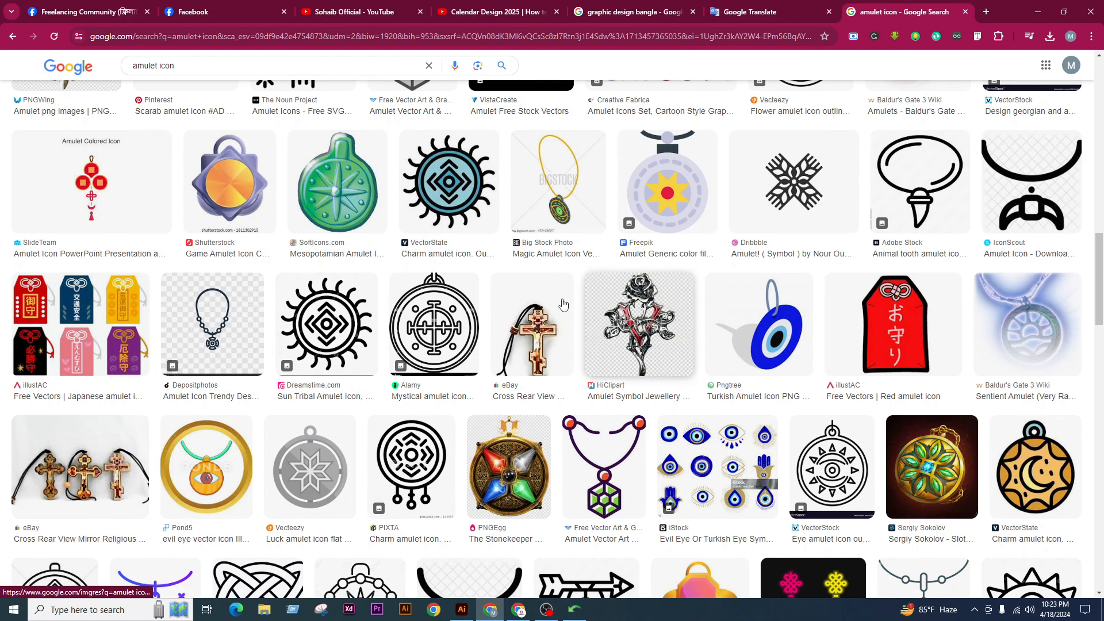
scroll(469, 397, up, 15)
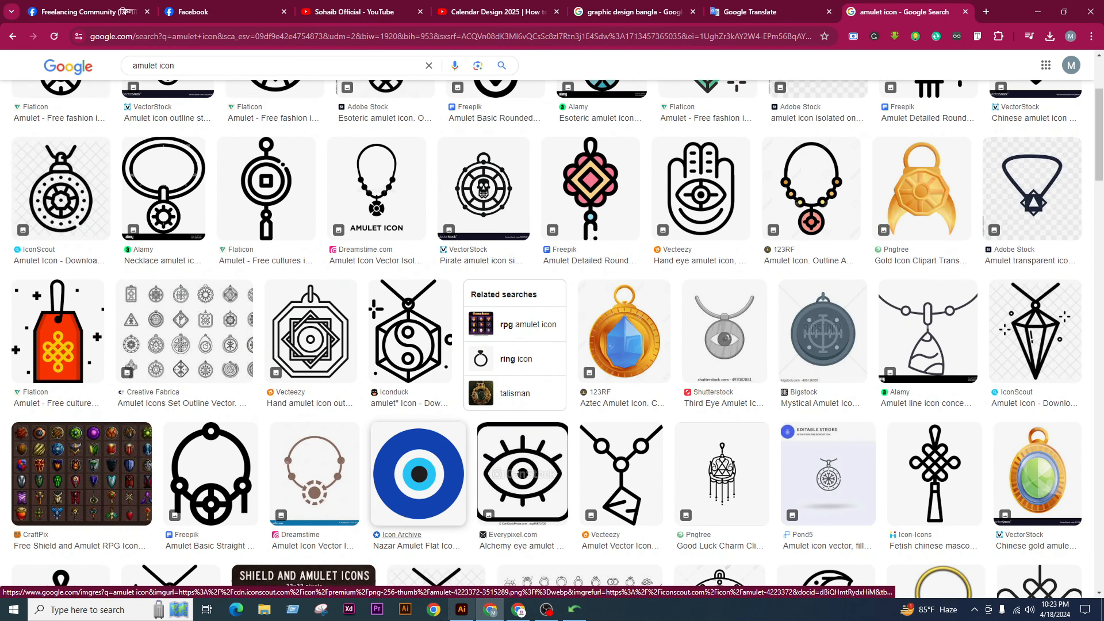
Return to Illustrator, recolour the line "তাবিজ বিক্রি" red, and reposition it centred beneath the first line
click(462, 610)
click(808, 333)
scroll(516, 190, up, 1)
click(637, 294)
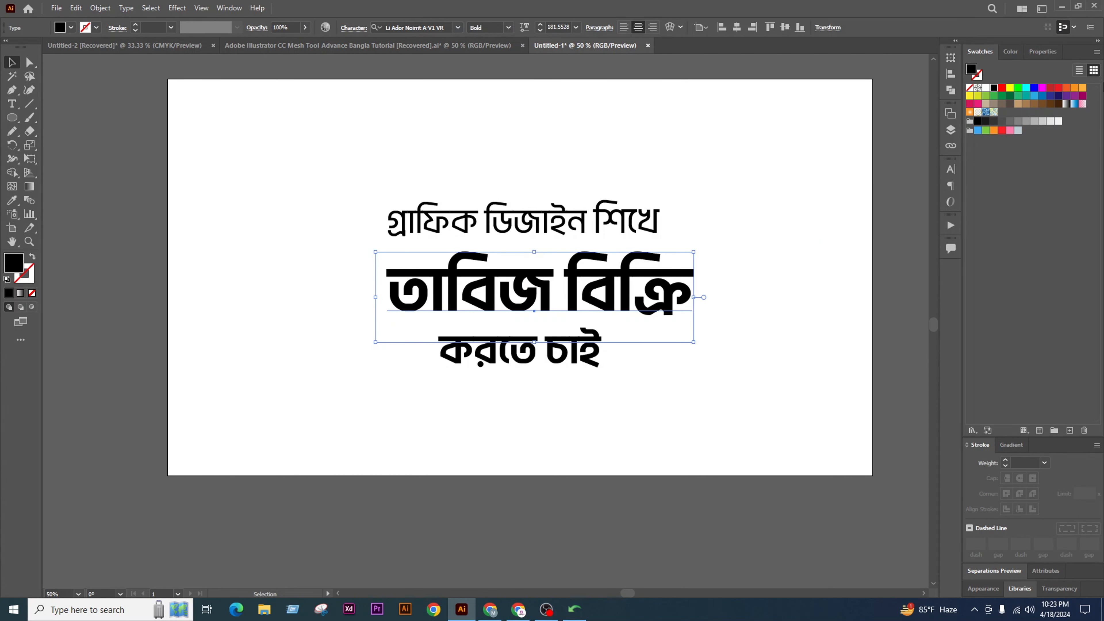
click(1050, 88)
click(1058, 88)
drag(535, 287, 515, 280)
Draw a red rectangle about 769 by 123 px over "করতে চাই" and send it behind the text
scroll(536, 271, up, 1)
key(m)
drag(330, 341, 708, 402)
key(ctrl+shift+[)
click(12, 62)
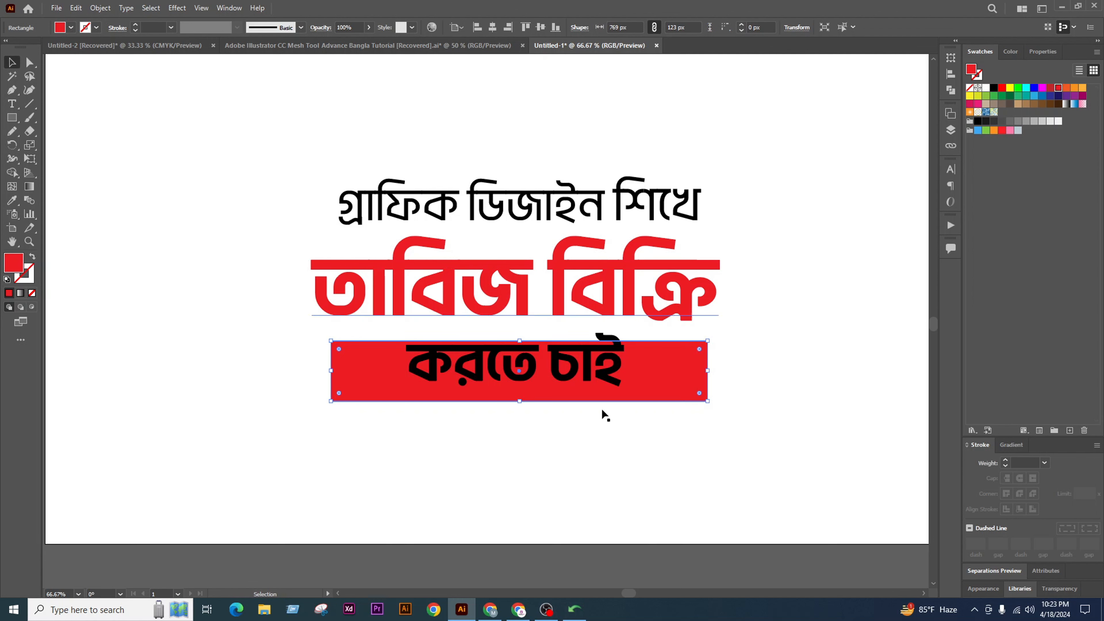
Move "করতে চাই" down 22 px within the red rectangle, colour it white, and clear the selection
drag(547, 367, 547, 377)
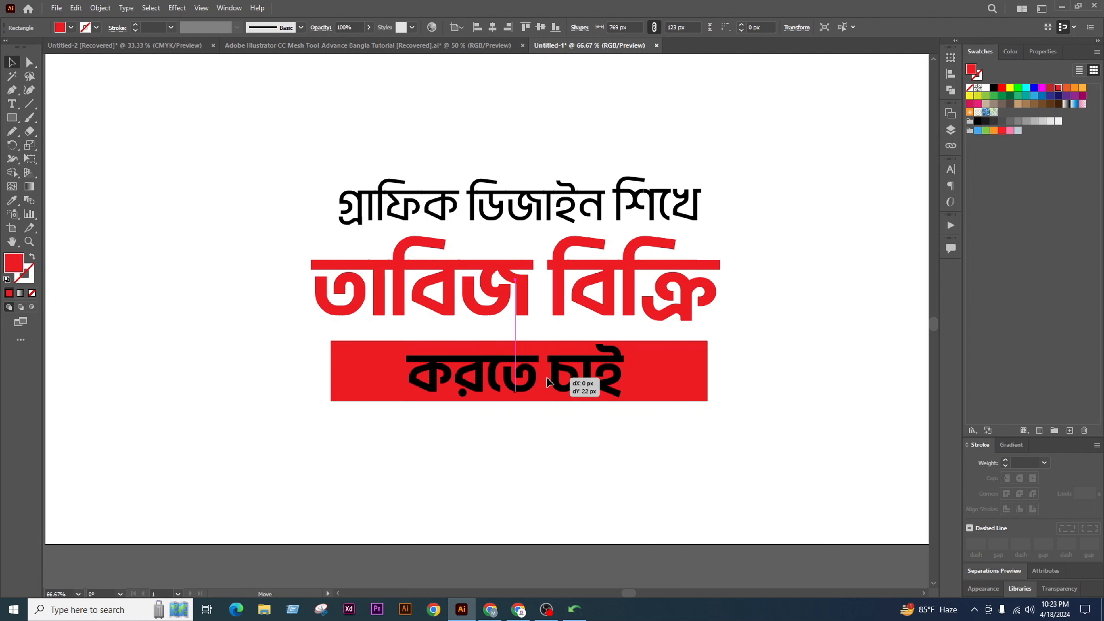
click(986, 88)
key(ctrl+shift+a)
click(567, 355)
scroll(566, 348, down, 2)
click(606, 398)
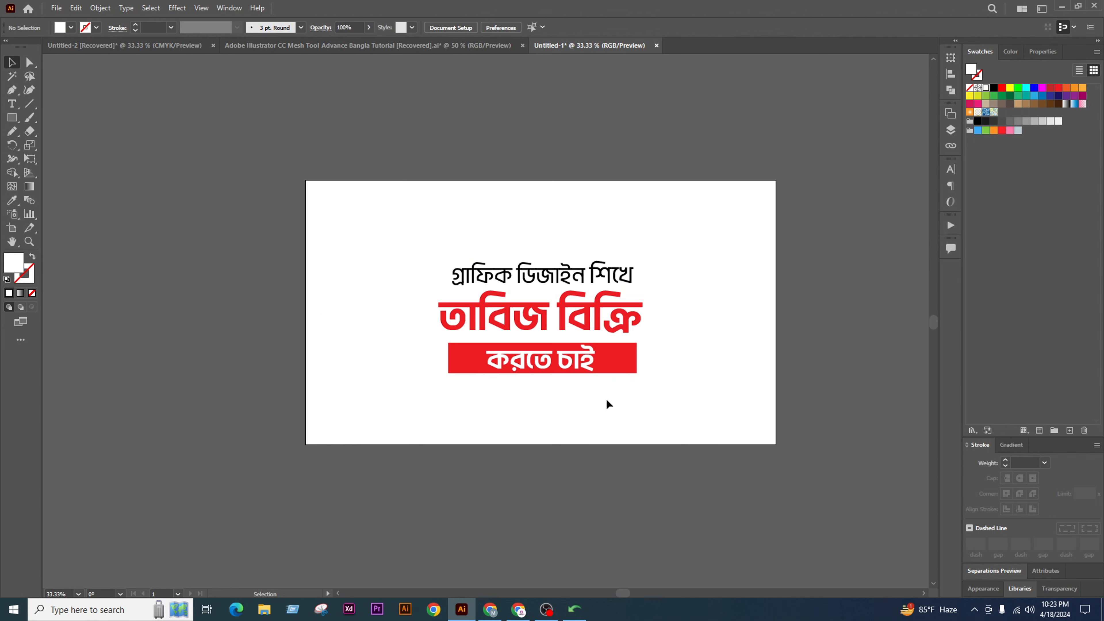
scroll(584, 346, up, 2)
drag(736, 162, 609, 398)
scroll(631, 333, down, 1)
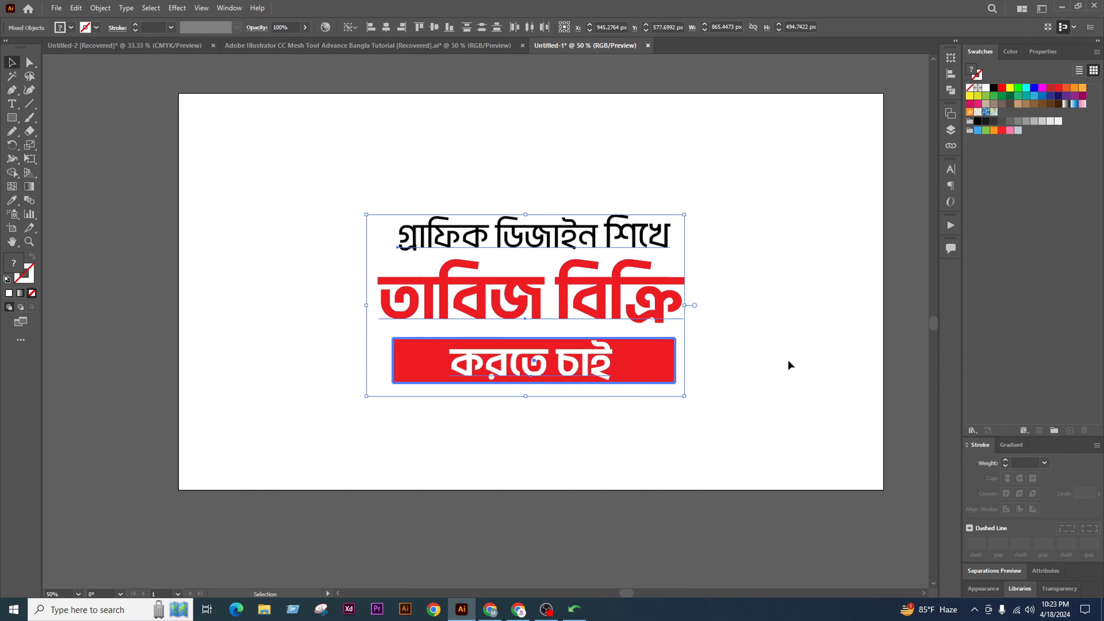
click(788, 365)
Extend the red rectangle downward to a height of about 170 px and move "করতে চাই" down to its middle
scroll(635, 346, down, 1)
scroll(589, 336, up, 2)
click(642, 391)
scroll(552, 420, up, 1)
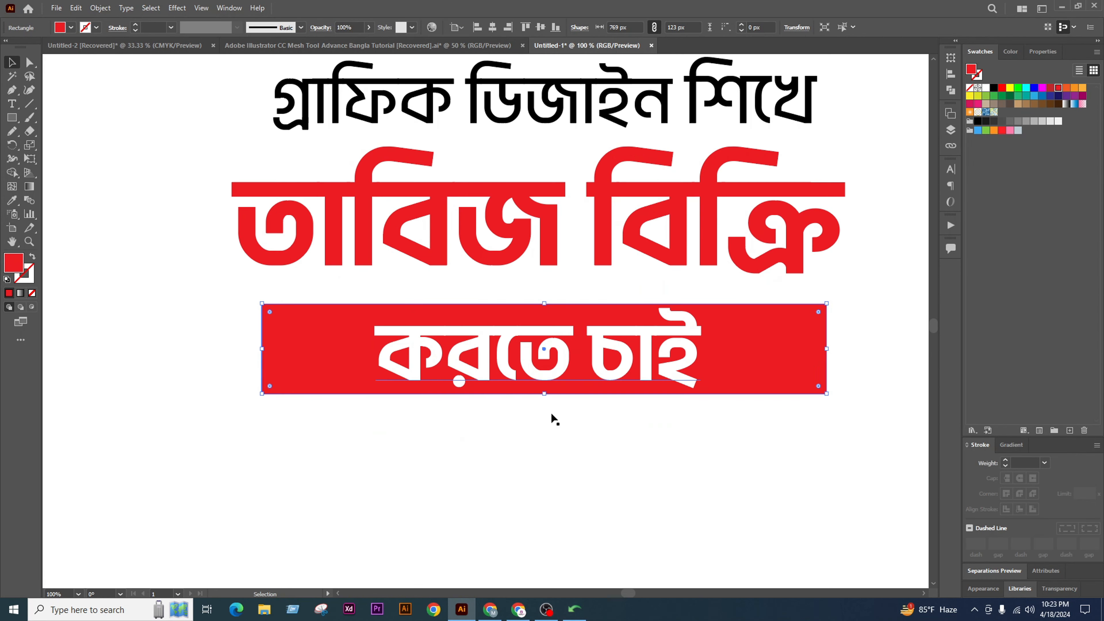
drag(548, 395, 550, 430)
drag(647, 356, 643, 378)
Place a spare copy of "করতে চাই" below the artboard and convert the text inside the rectangle to outlines
scroll(642, 376, down, 2)
scroll(643, 378, up, 1)
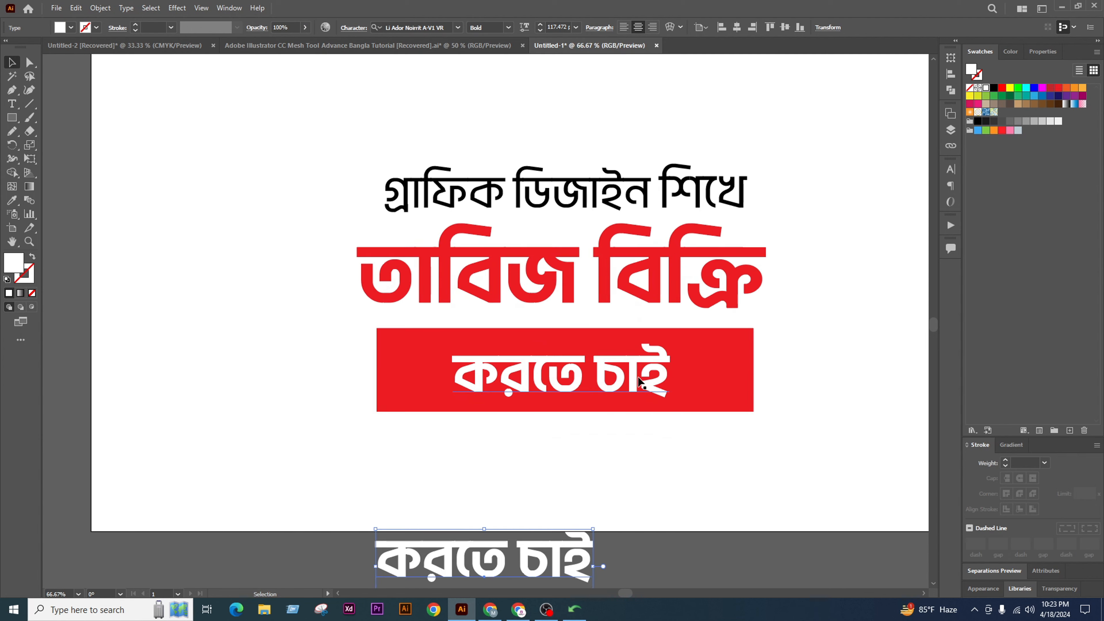
right_click(643, 381)
click(696, 219)
Align the outlined "করতে চাই" and the red rectangle on their horizontal and vertical centres, and clear the selection
drag(789, 334, 383, 456)
drag(780, 370, 599, 411)
shift+click(739, 375)
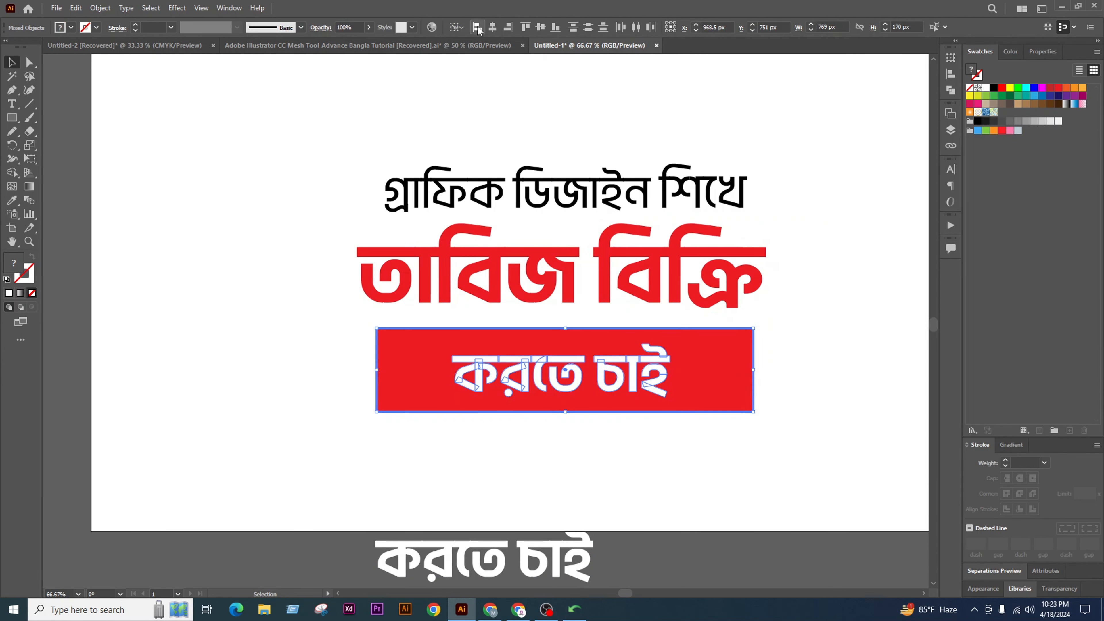
click(493, 27)
click(539, 27)
click(784, 388)
scroll(751, 390, down, 2)
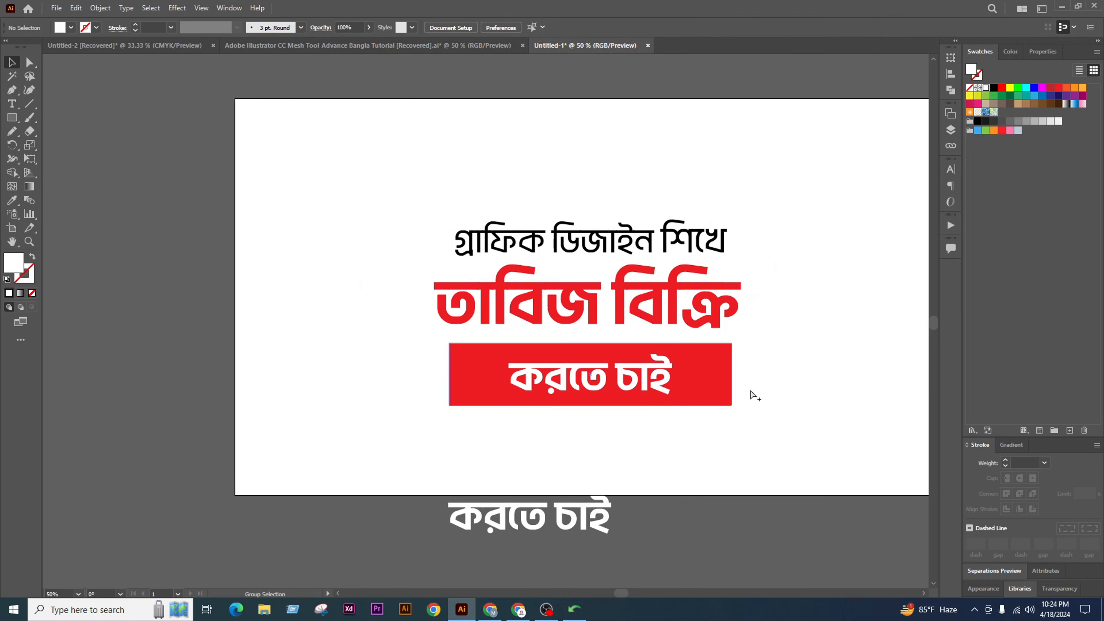
Narrow the red rectangle from both sides to a width of about 548 px around "করতে চাই"
scroll(698, 368, up, 1)
scroll(696, 376, up, 2)
scroll(673, 370, down, 1)
click(713, 385)
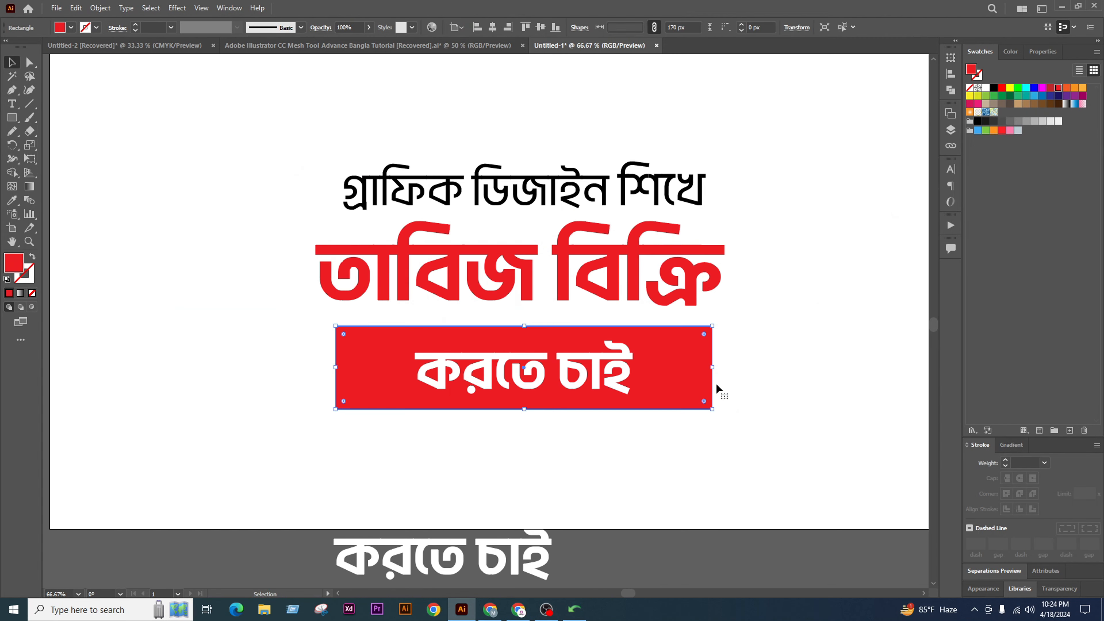
drag(717, 374, 661, 375)
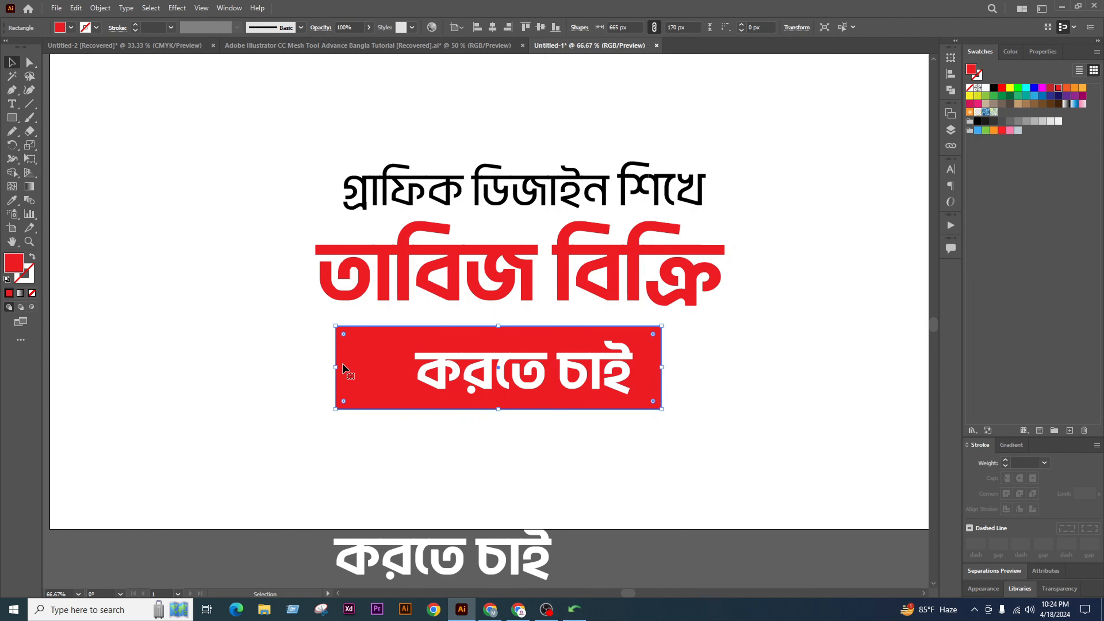
drag(336, 367, 394, 367)
Centre the outlined "করতে চাই" horizontally in the narrowed rectangle and reselect both with the rectangle as the alignment reference
drag(724, 359, 586, 407)
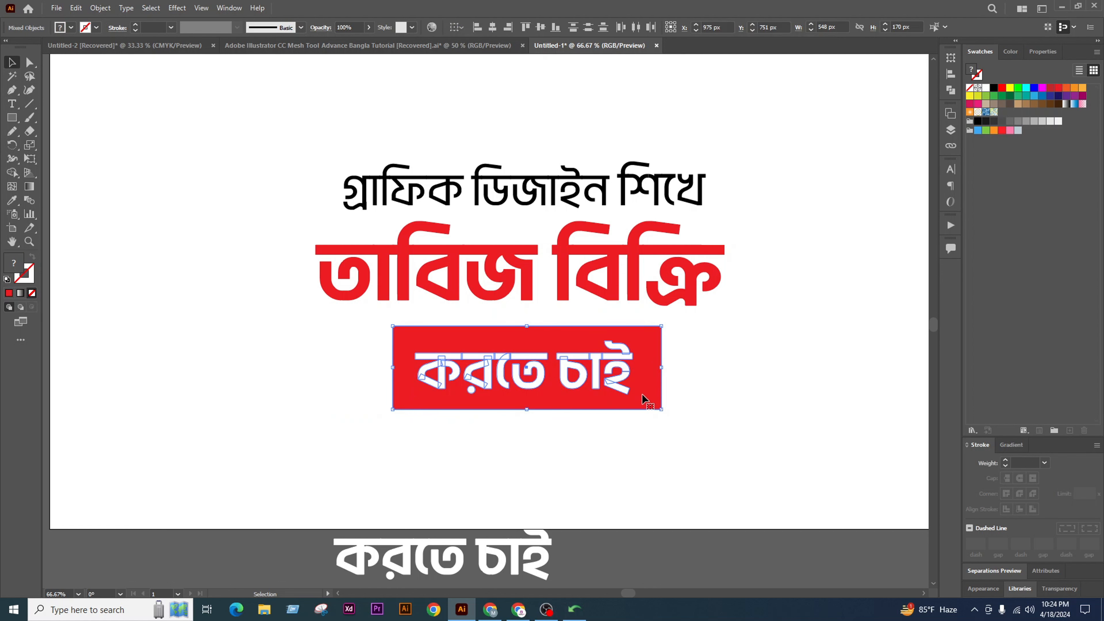
click(646, 395)
click(505, 28)
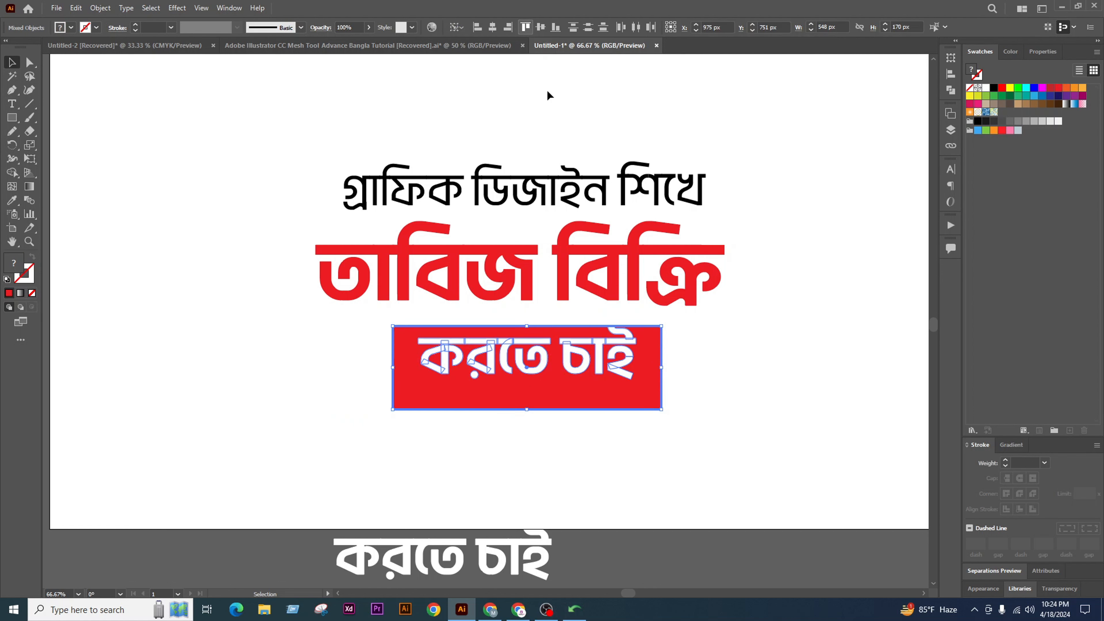
click(696, 354)
drag(708, 359, 599, 414)
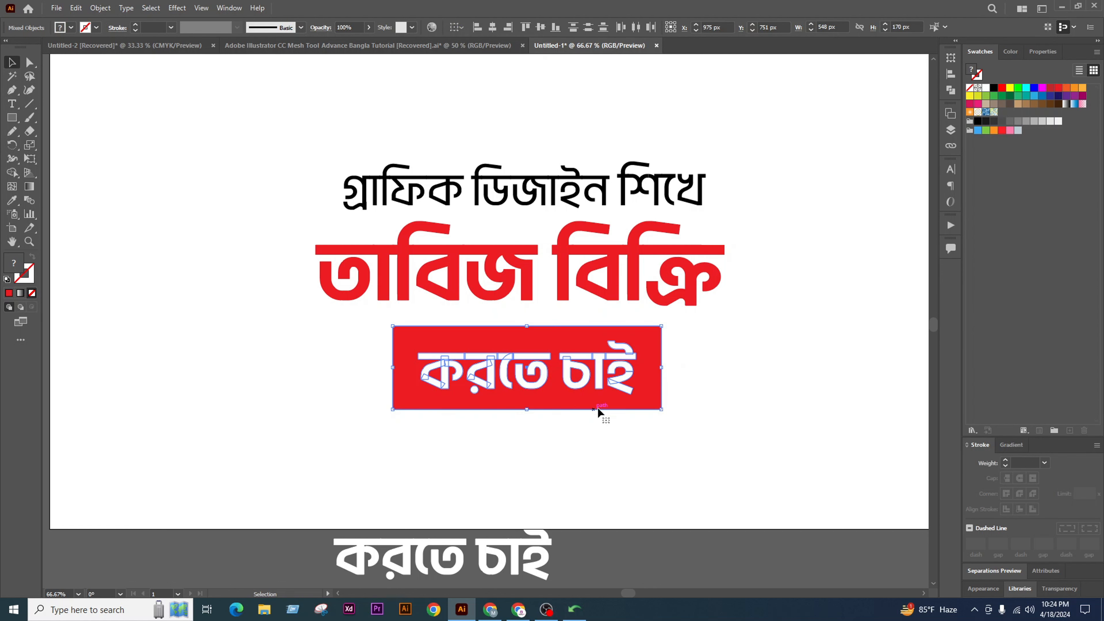
click(638, 396)
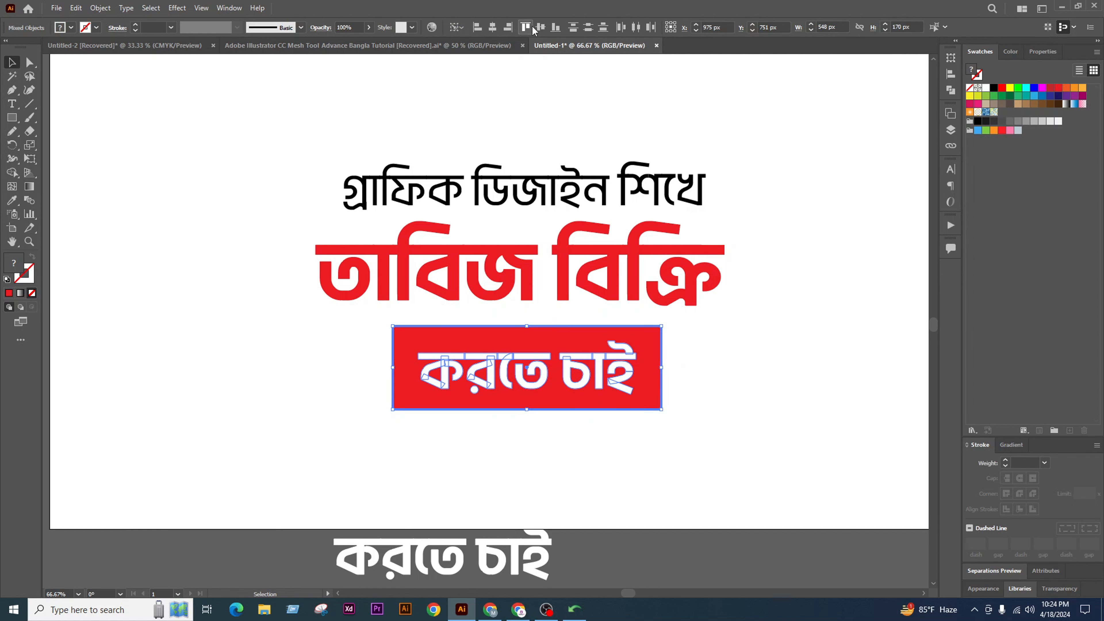